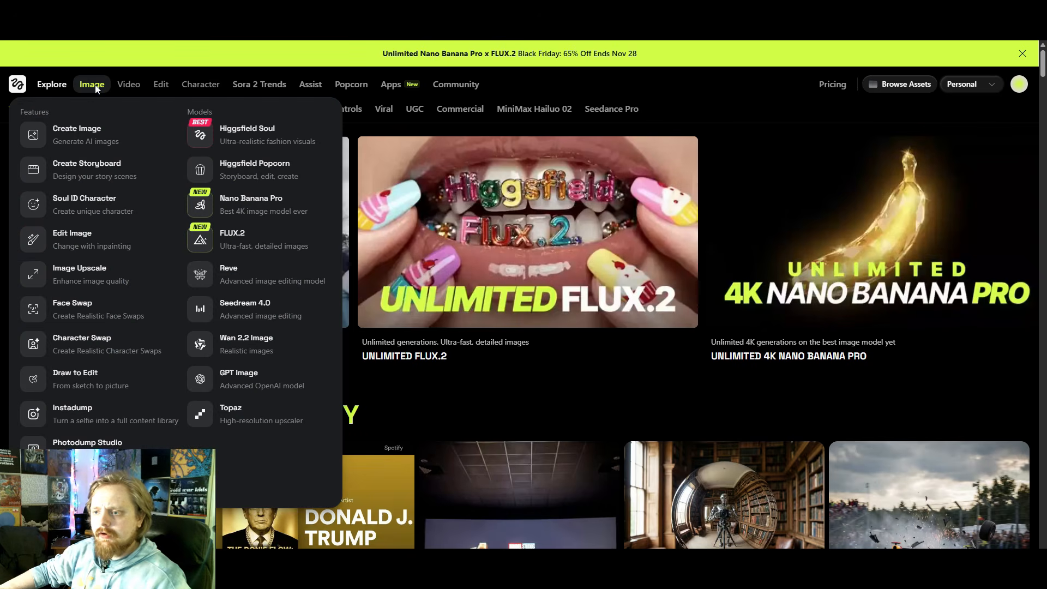
Open the Nano Banana Pro image generator and paste in the 4K vehicle showcase prompt listing five camera angles.
click(267, 202)
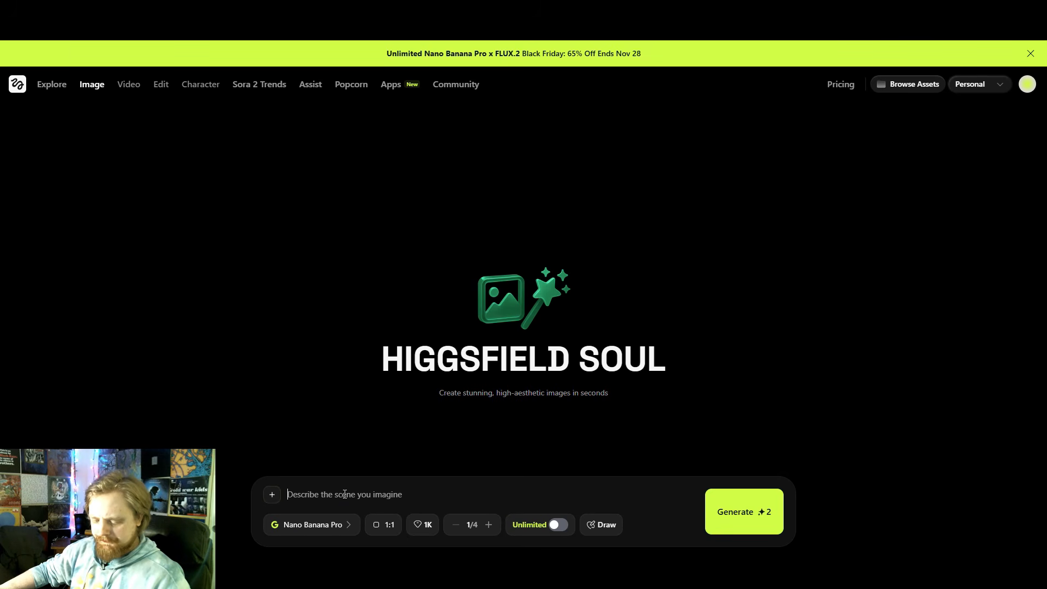
key(ctrl+v)
scroll(478, 479, up, 2)
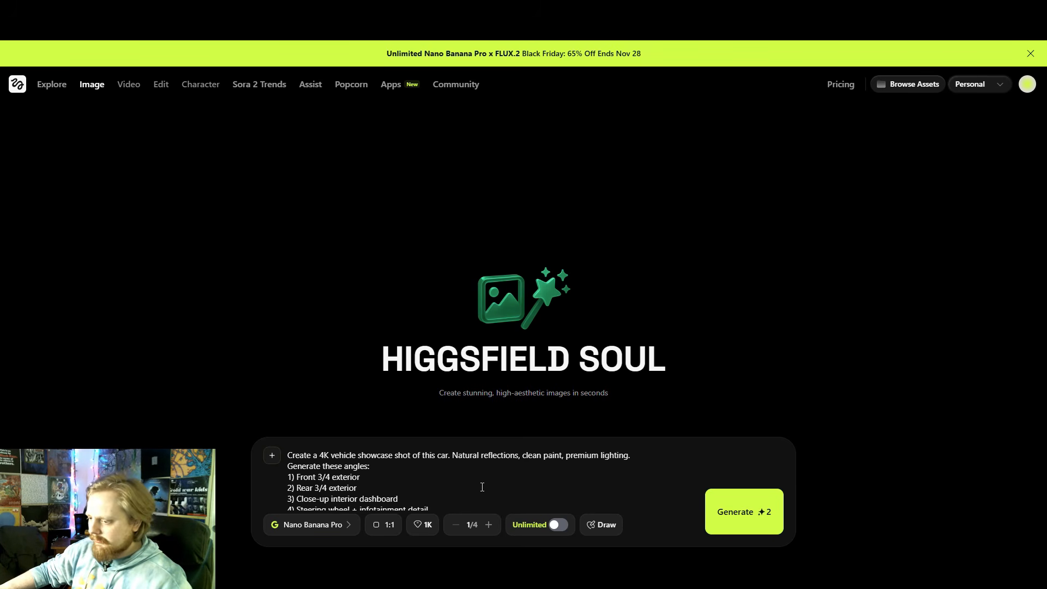
Replace the readable text in the prompt's last line with “Hyundai Nvision”, removing the model year, AWD and MPG details.
scroll(483, 487, down, 2)
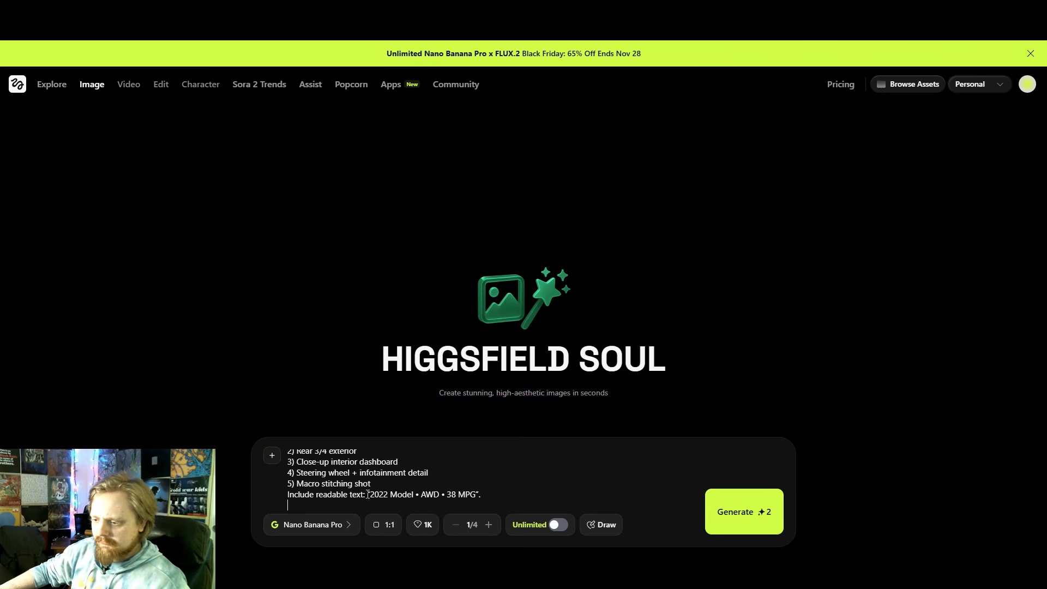
drag(369, 494, 414, 493)
text(Hyund)
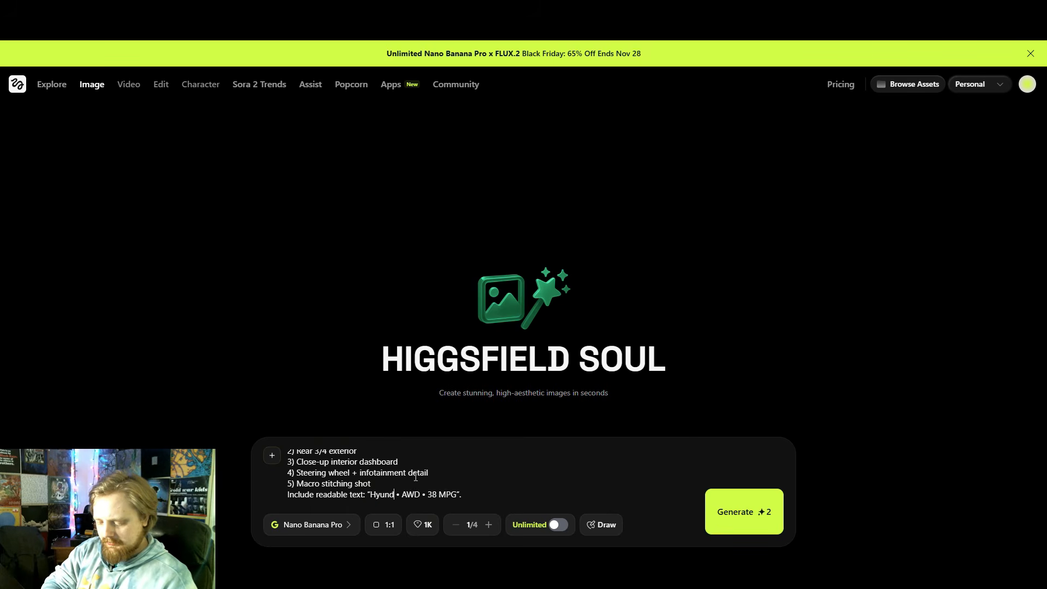
text(ai Nvision)
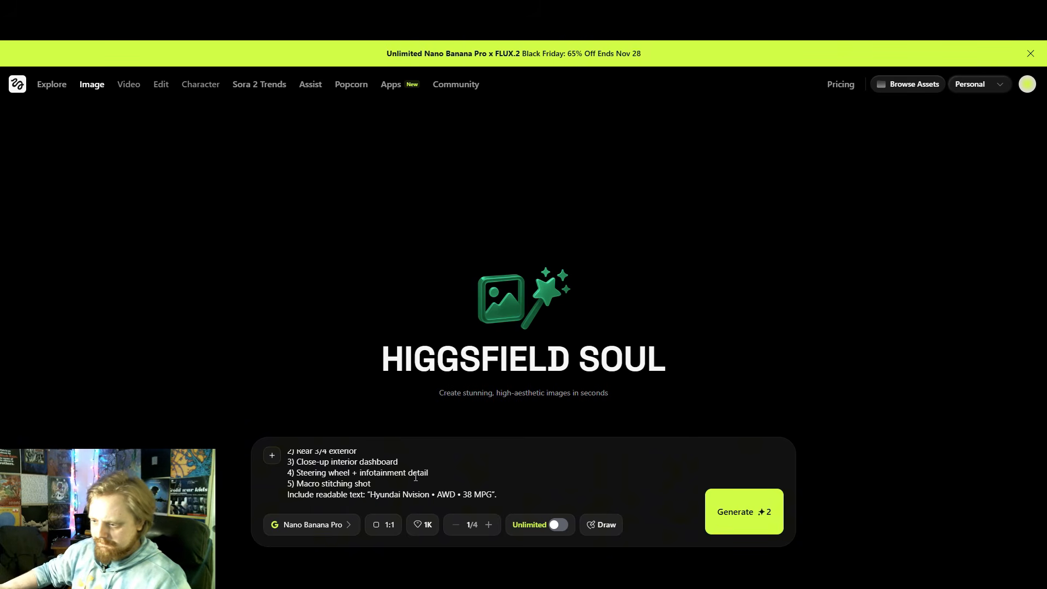
double_click(445, 494)
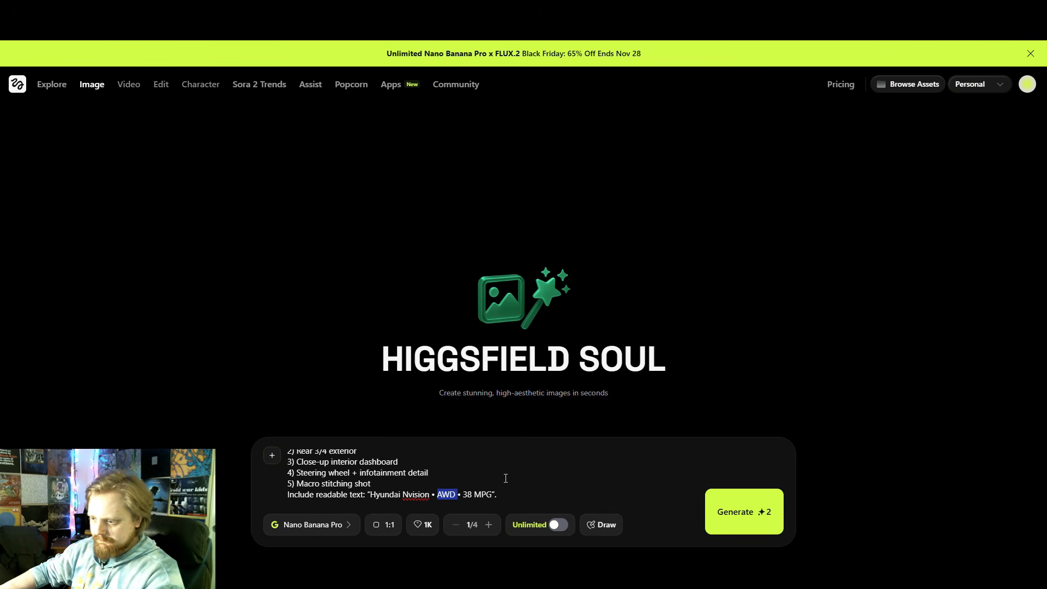
key(BackSpace)
drag(477, 494, 434, 496)
key(BackSpace)
text(”)
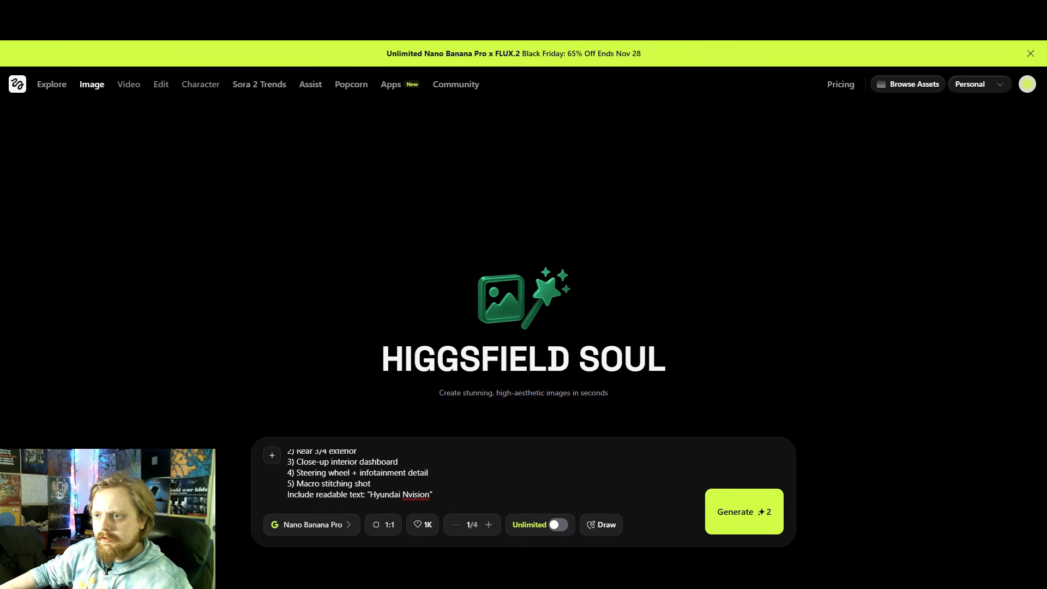
Switch to the Hyundai N Vision 74 page and examine its gallery and interior photos as reference material.
key(ctrl+Tab)
scroll(152, 421, up, 10)
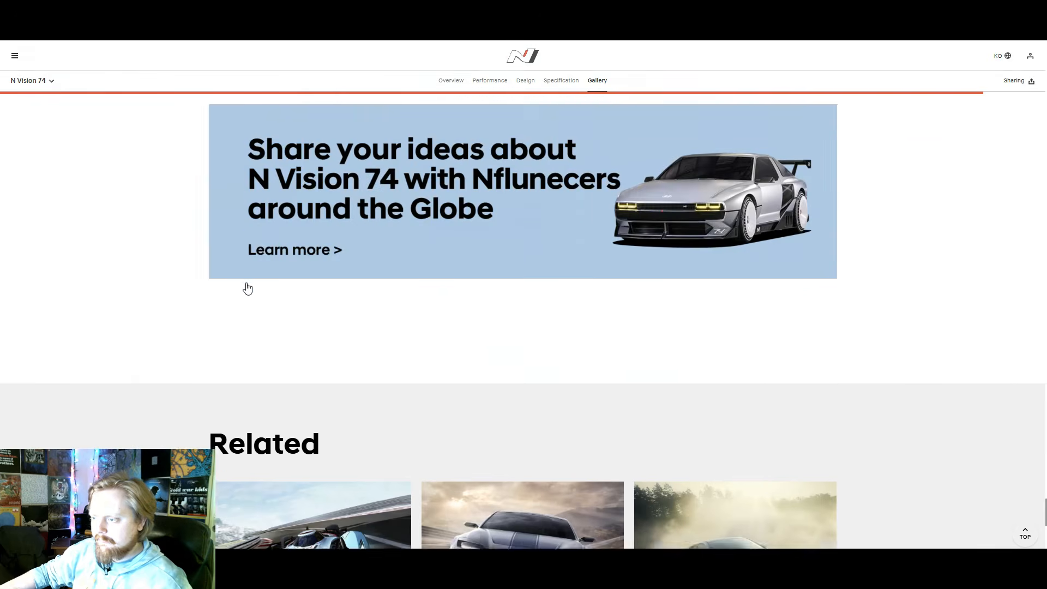
scroll(248, 288, up, 10)
scroll(190, 292, down, 3)
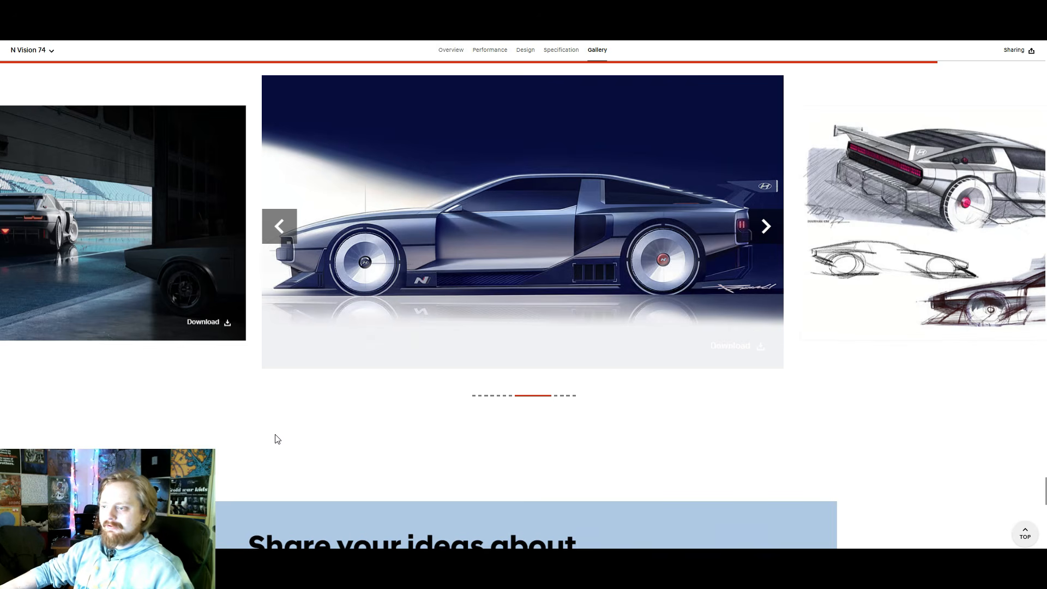
scroll(327, 444, up, 1)
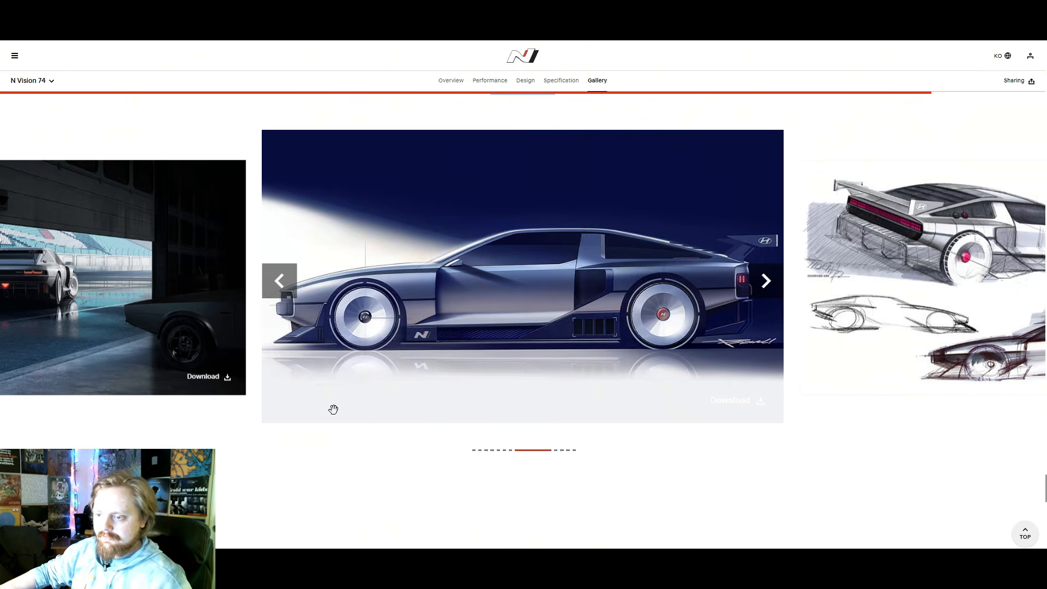
click(279, 280)
click(279, 280)
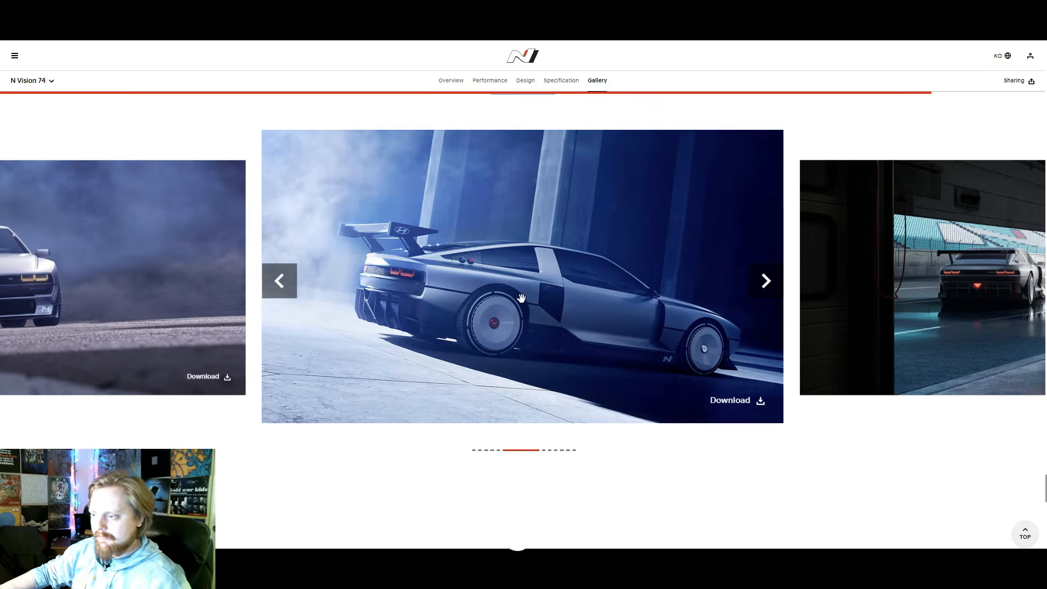
right_click(522, 298)
click(589, 342)
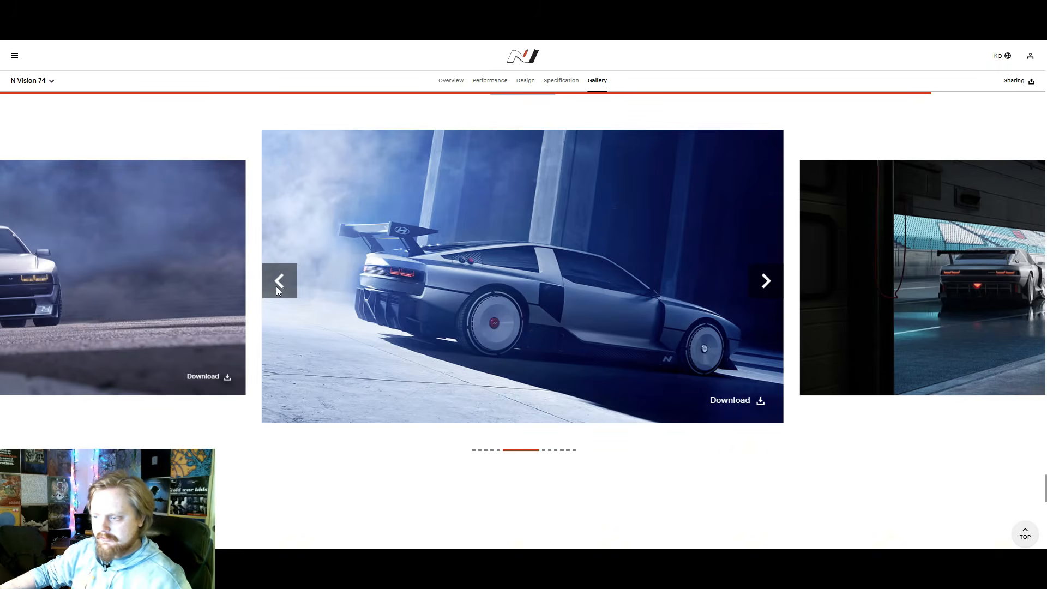
click(485, 264)
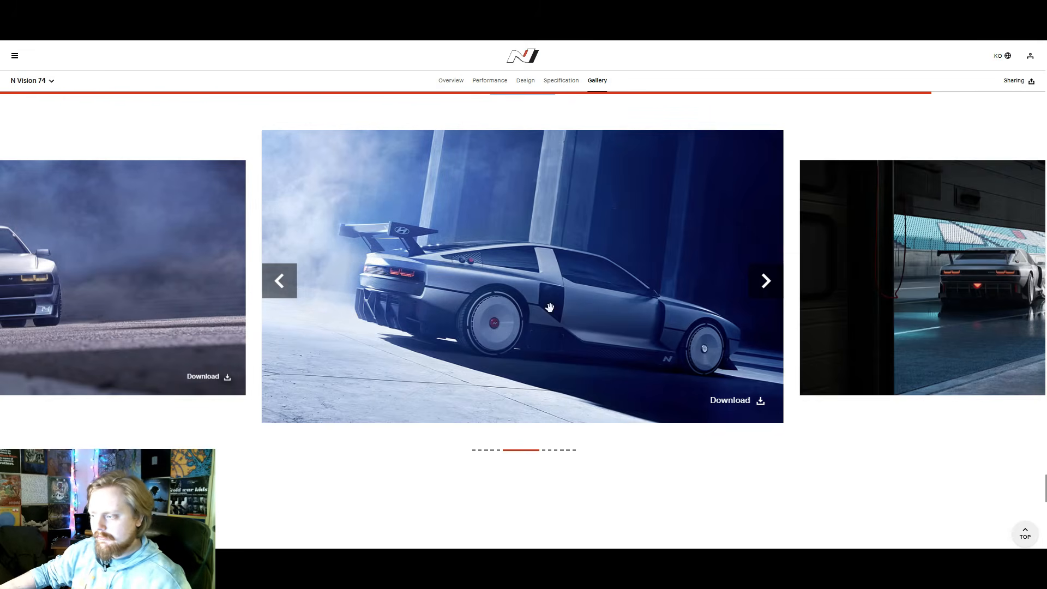
scroll(765, 280, up, 5)
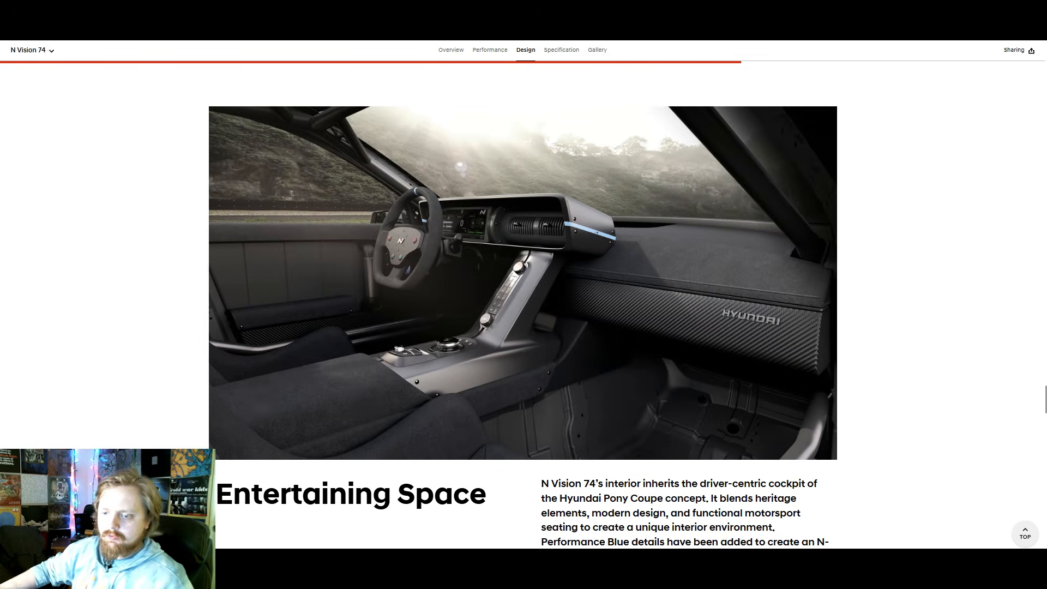
Return to Higgsfield and set the image quality to 4K, the batch size to 4 and the aspect ratio to 16:9.
key(ctrl+Tab)
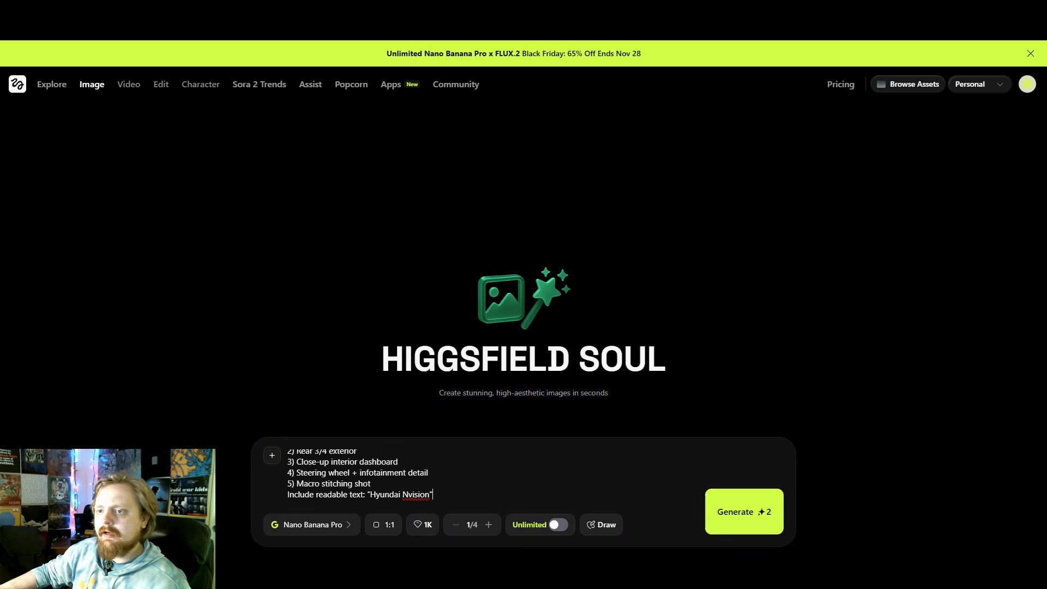
click(426, 525)
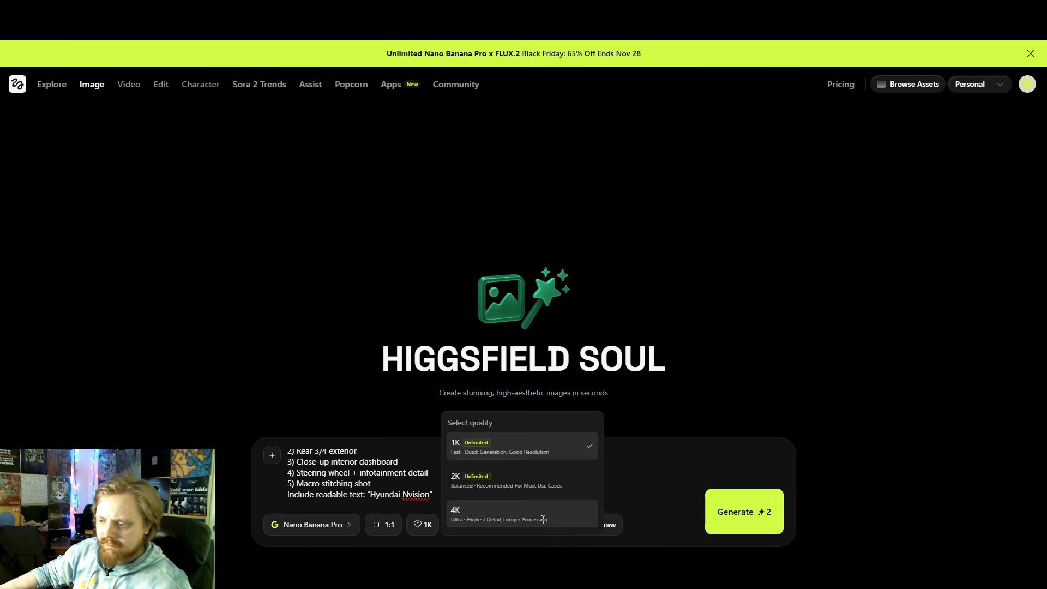
click(561, 507)
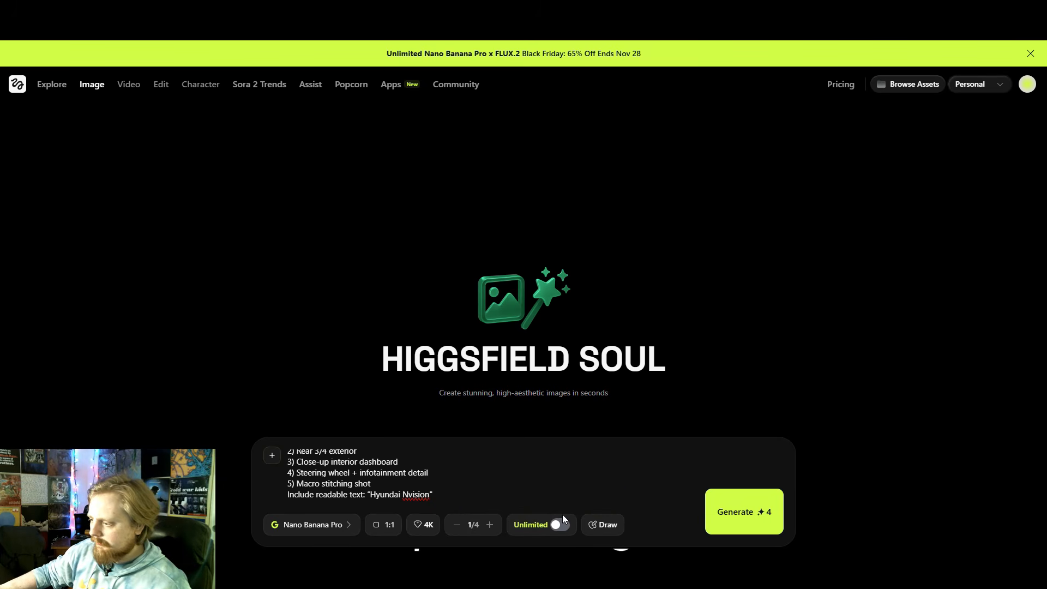
click(490, 525)
click(489, 524)
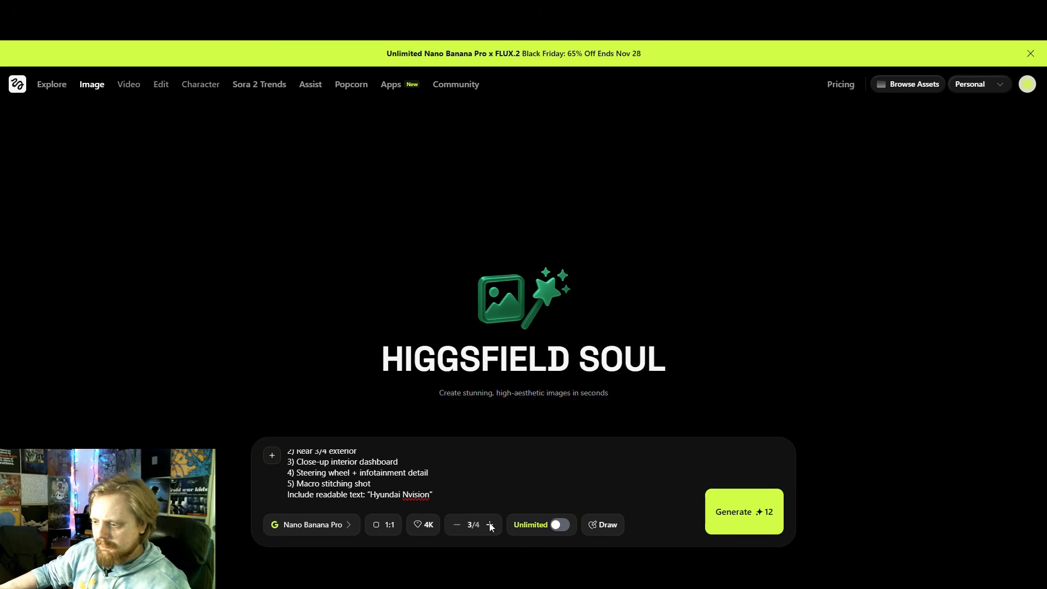
click(490, 524)
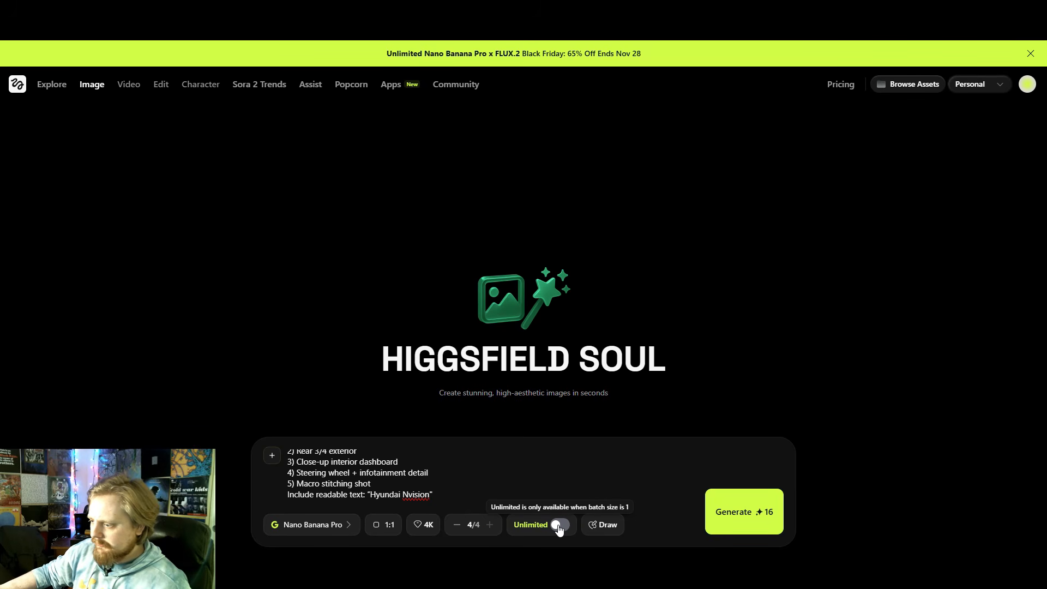
click(388, 525)
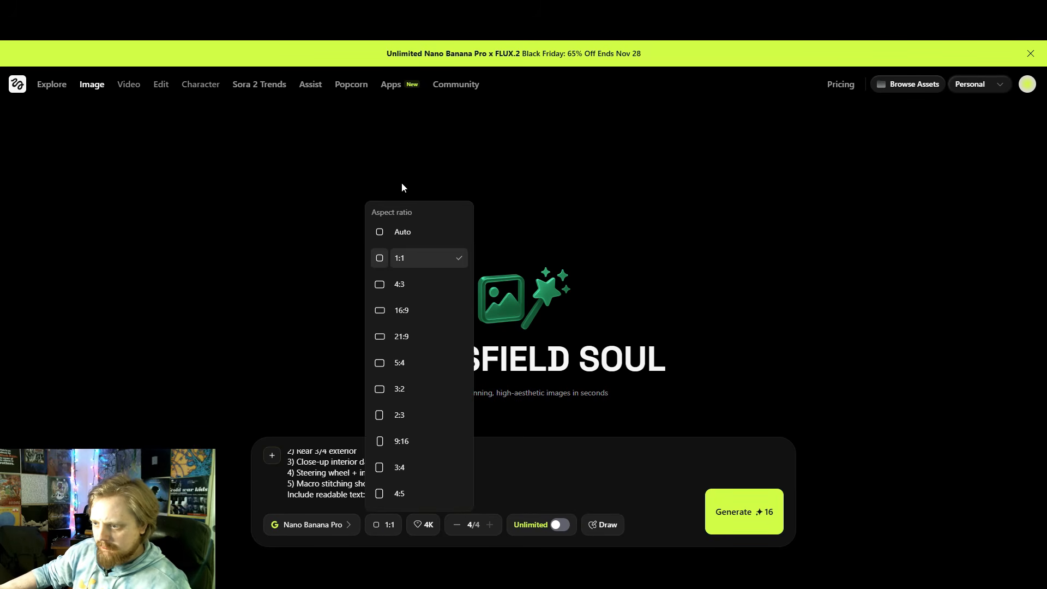
click(423, 311)
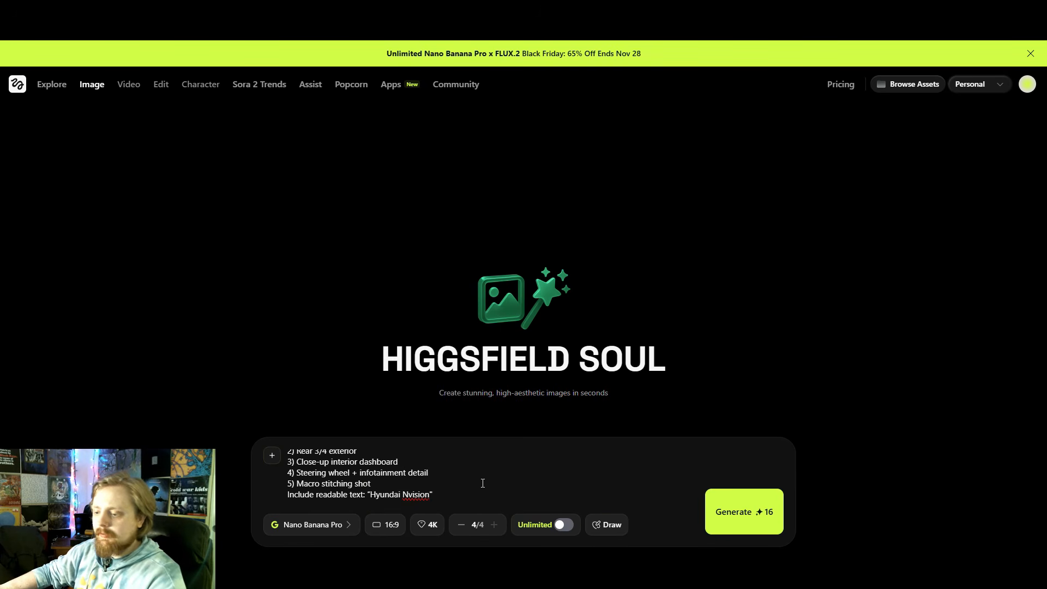
Upload nvision dash and gallery-05, 01, 08, 07 and 06-n-vision74 from Downloads as reference images, and generate the batch.
scroll(483, 483, up, 2)
click(272, 454)
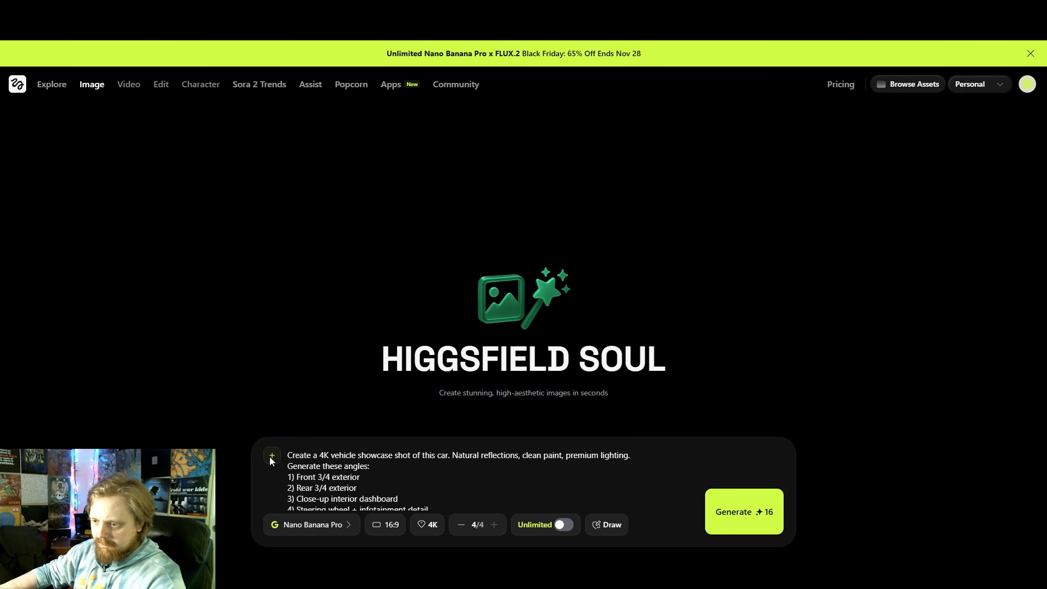
click(50, 117)
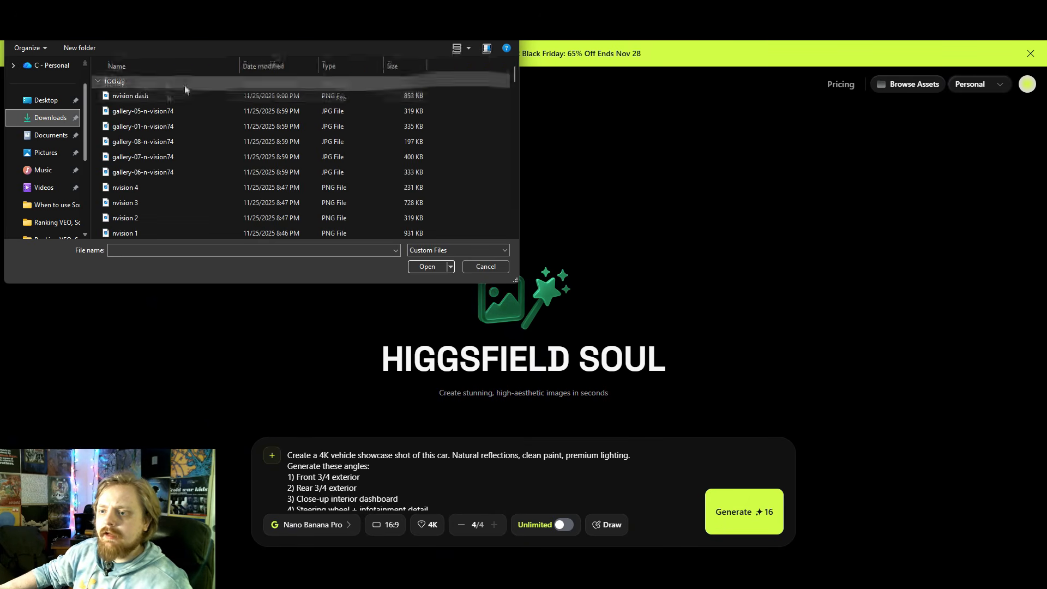
click(130, 95)
ctrl+click(143, 111)
ctrl+click(156, 127)
ctrl+click(157, 141)
ctrl+click(159, 157)
ctrl+click(159, 171)
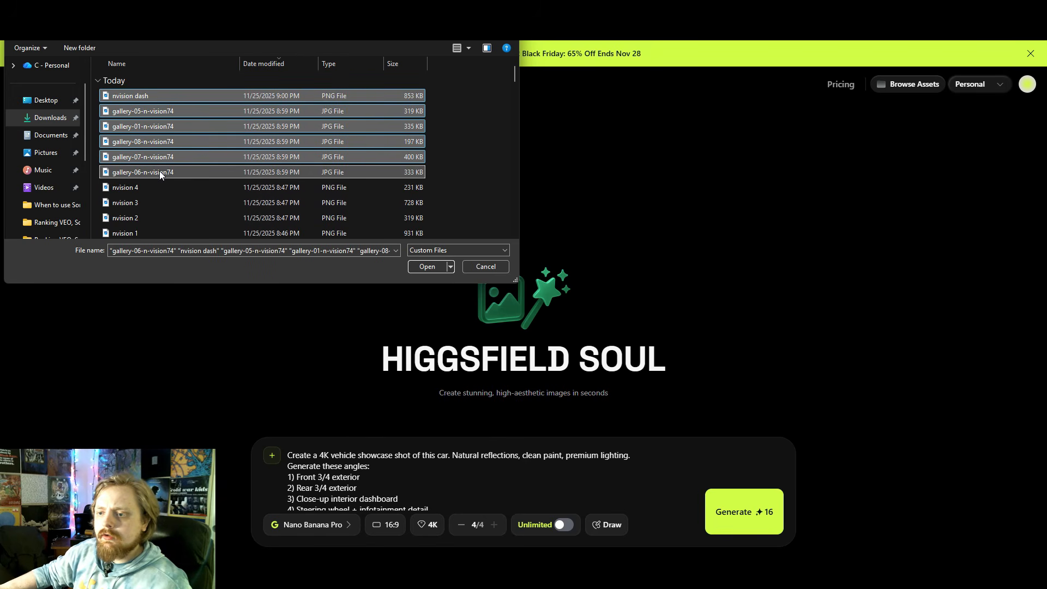
click(428, 267)
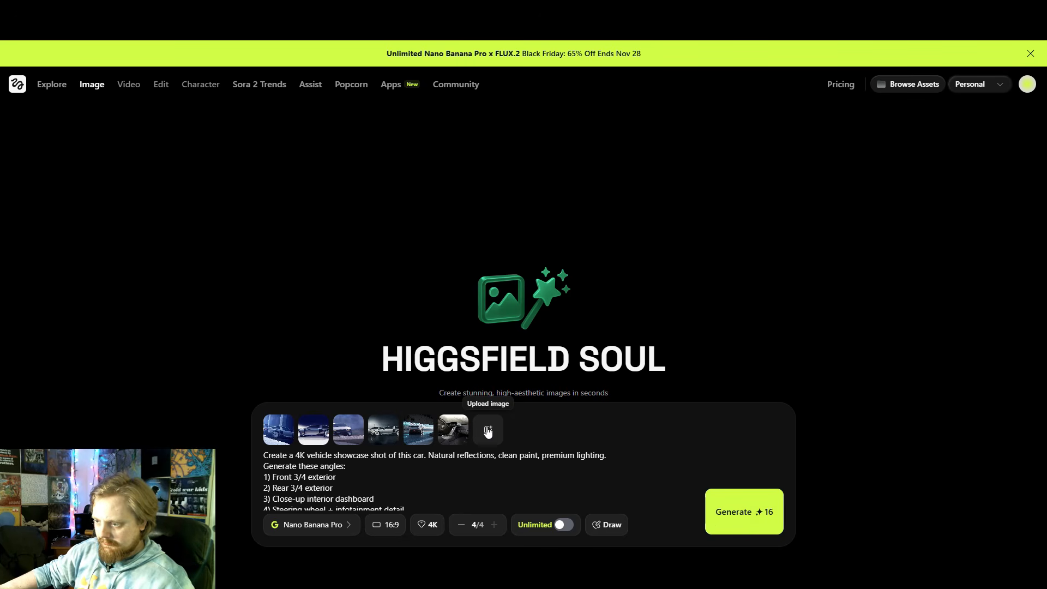
click(750, 519)
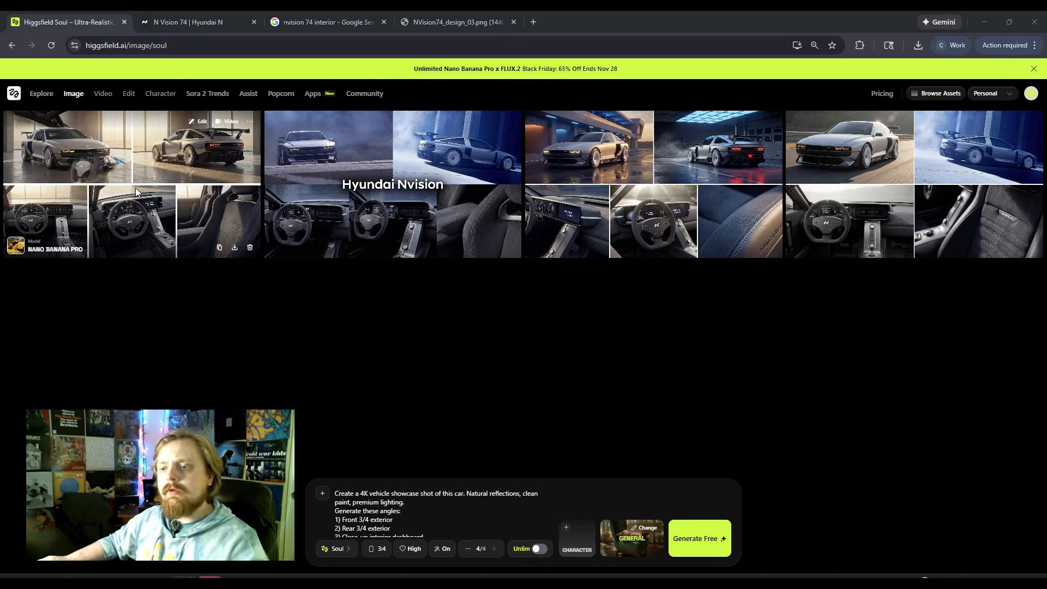
Examine the generated car collages, enlarging the one titled Hyundai Nvision, and close the viewer.
click(180, 206)
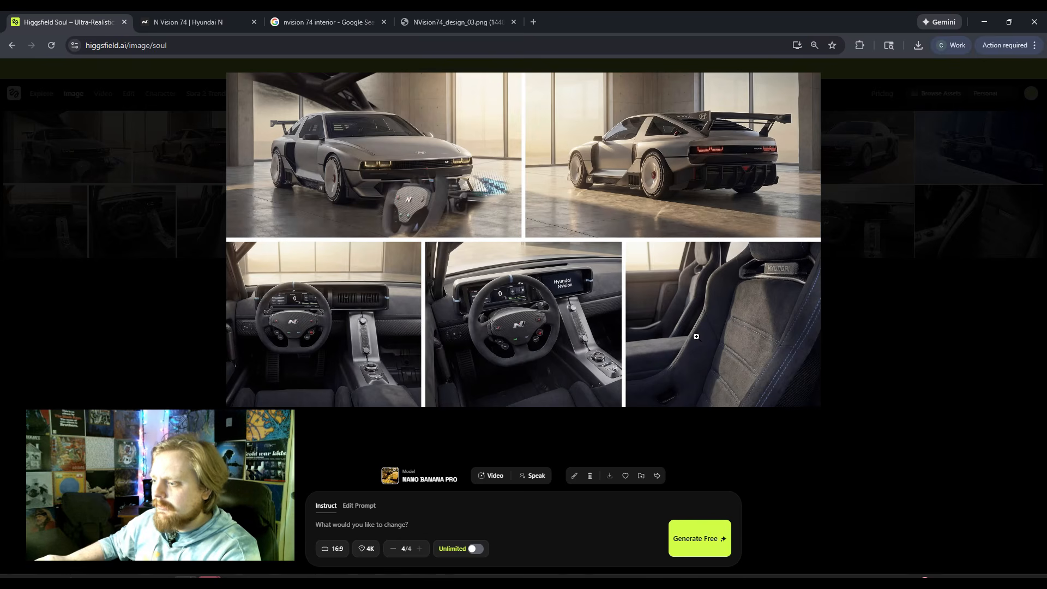
click(902, 407)
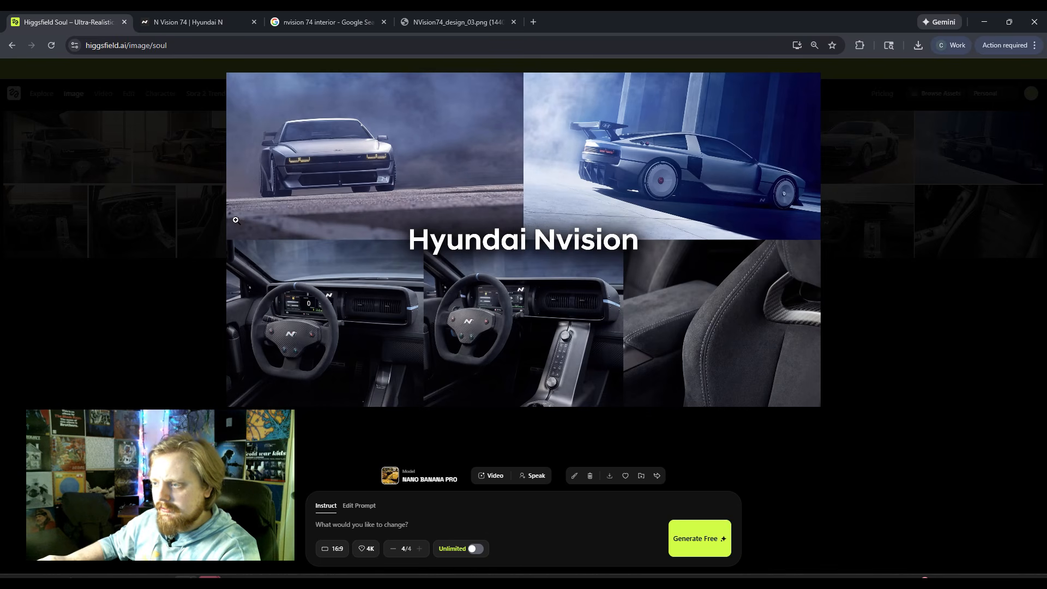
click(646, 176)
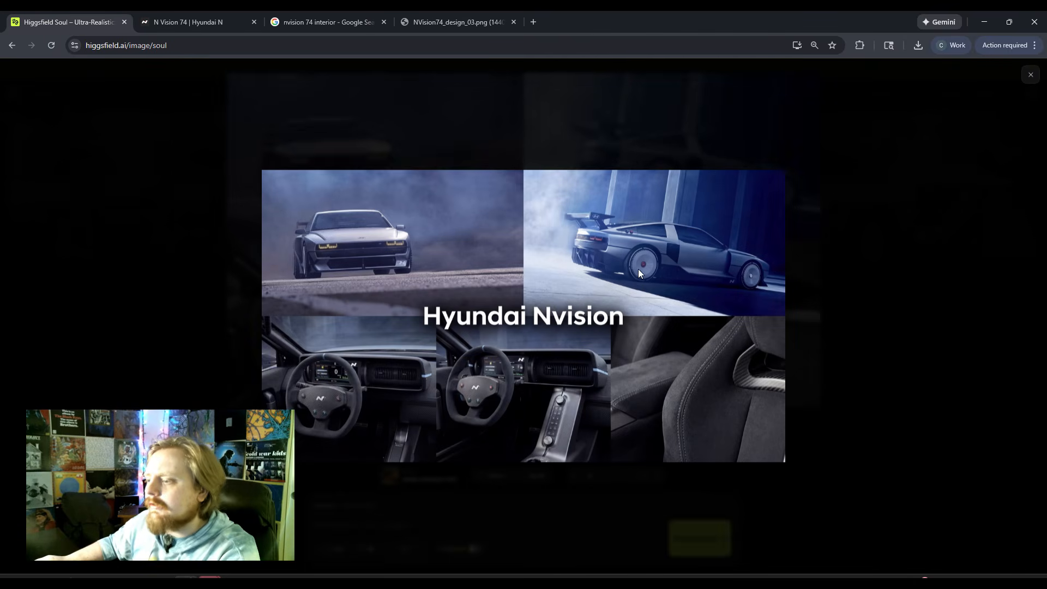
key(ctrl+0)
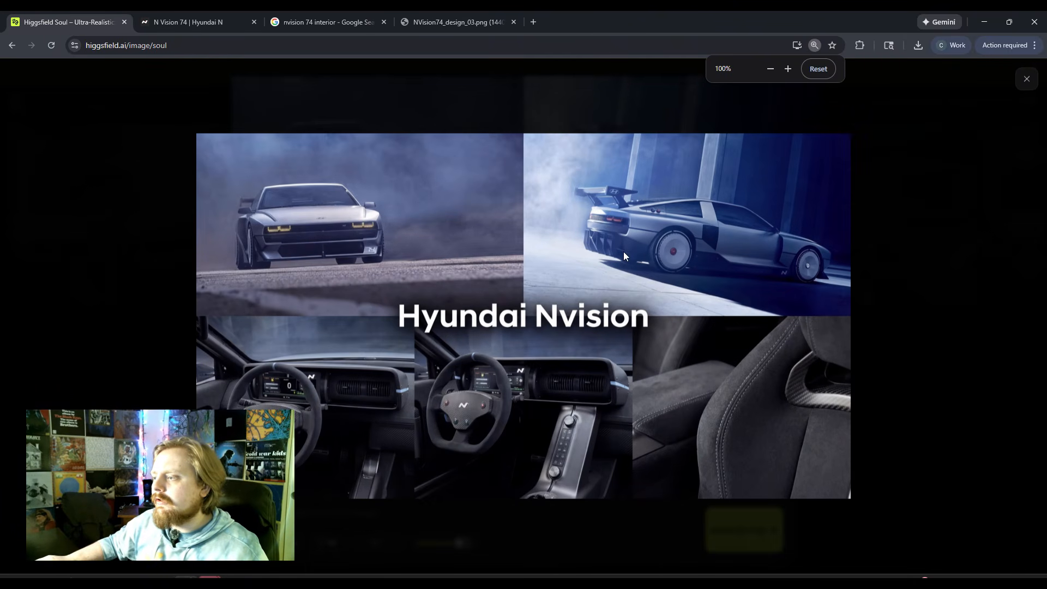
key(ctrl+minus)
key(ctrl+minus)
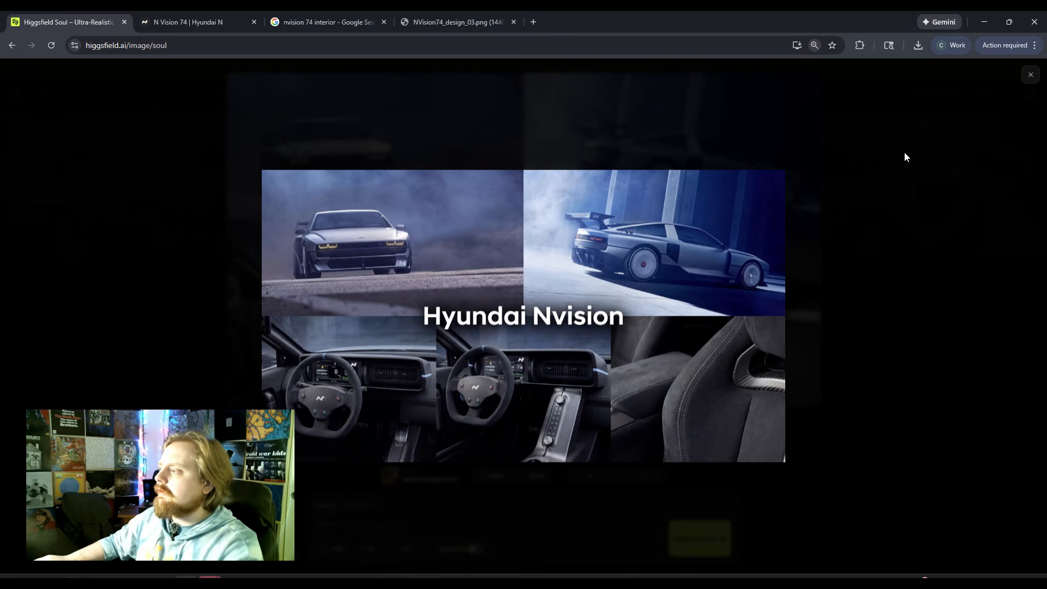
click(1031, 75)
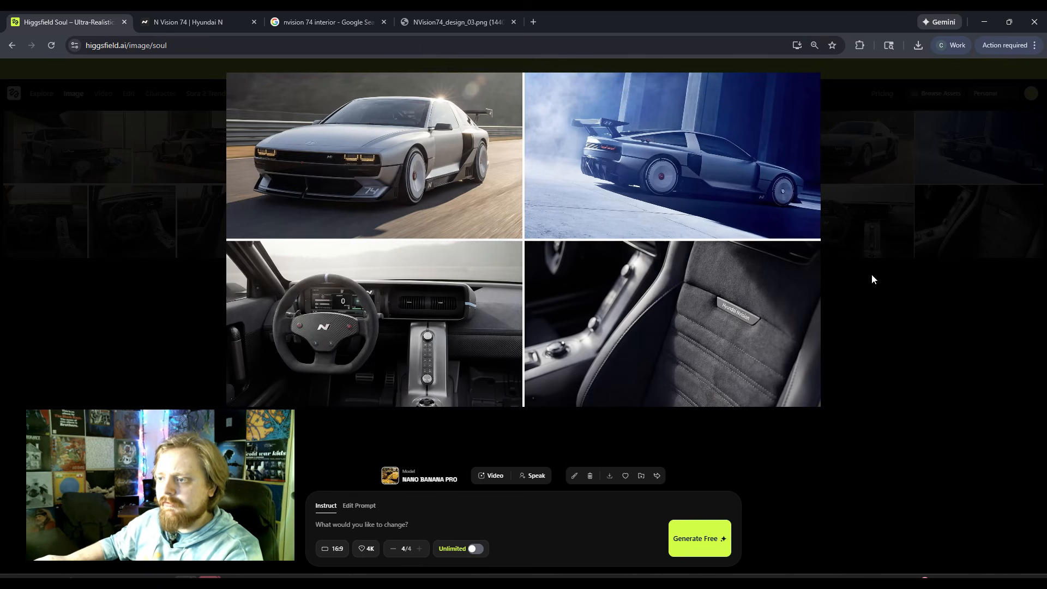
right_click(380, 159)
click(872, 195)
click(873, 195)
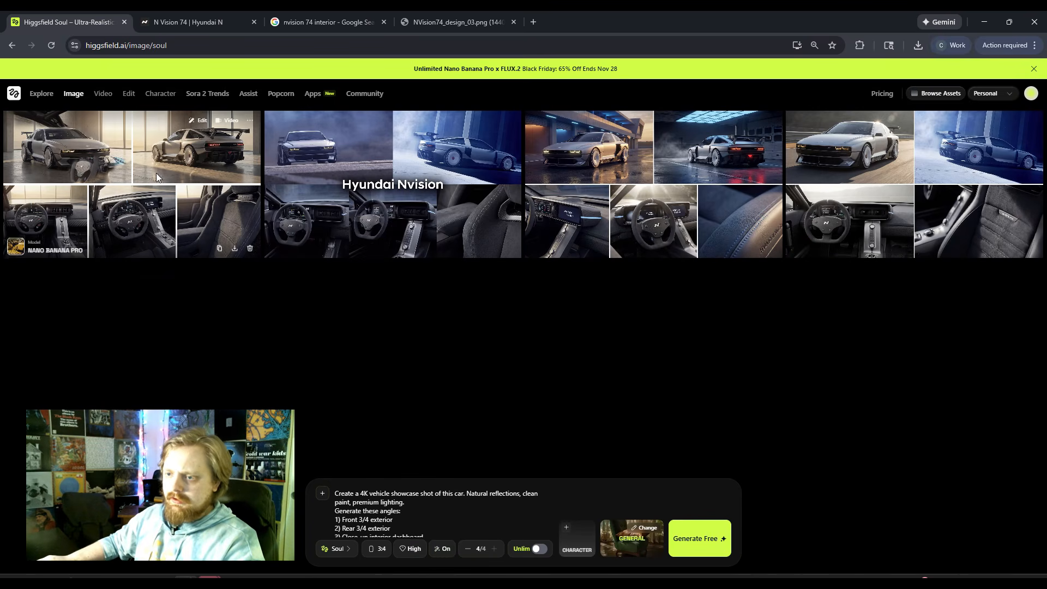
Download the four generated Nano Banana Pro car collages.
click(235, 249)
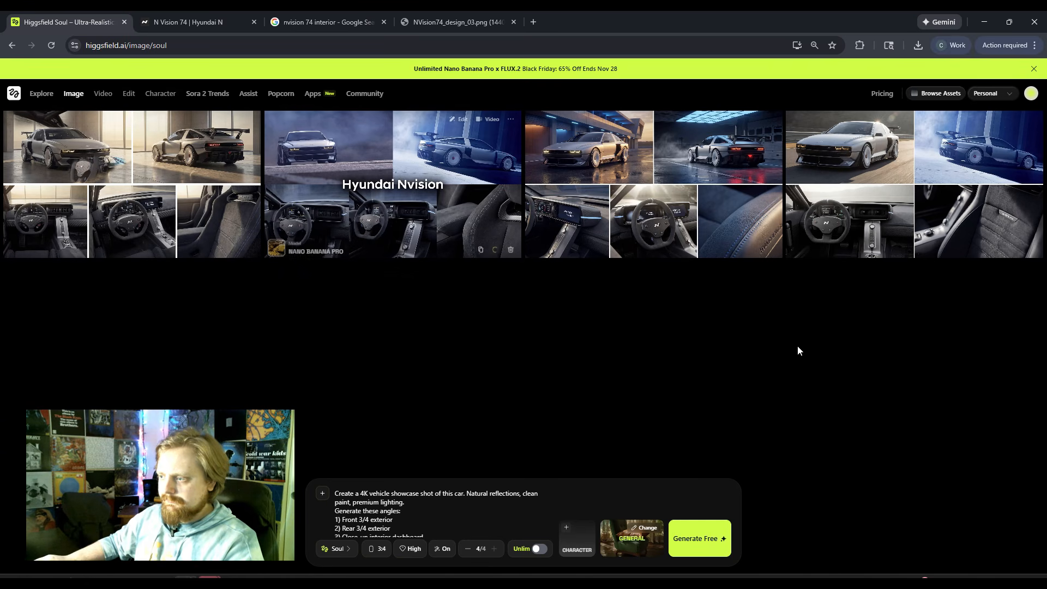
click(756, 248)
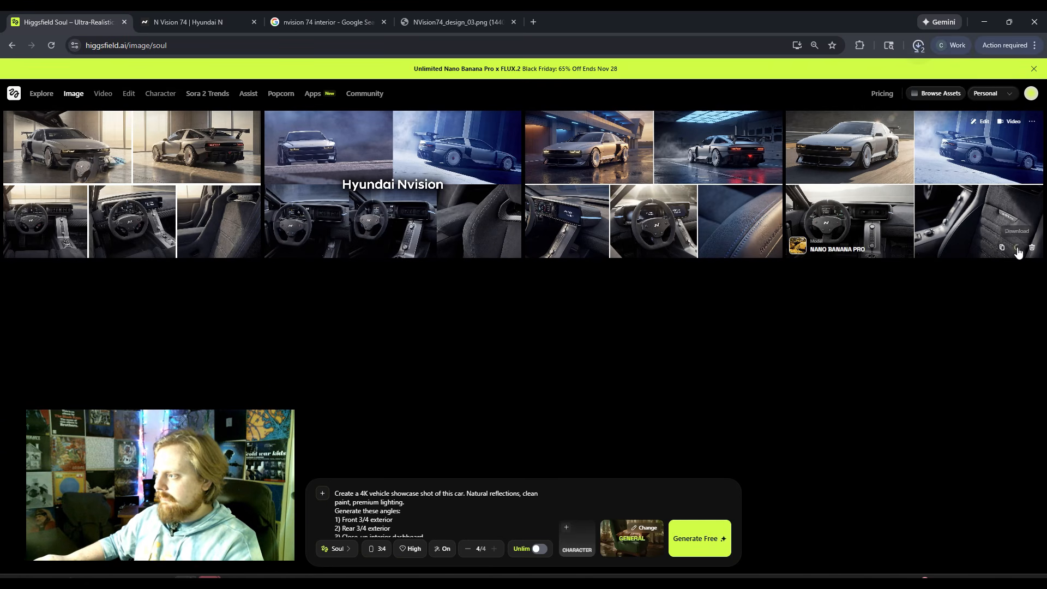
Check the recent downloads for the saved collages.
click(918, 45)
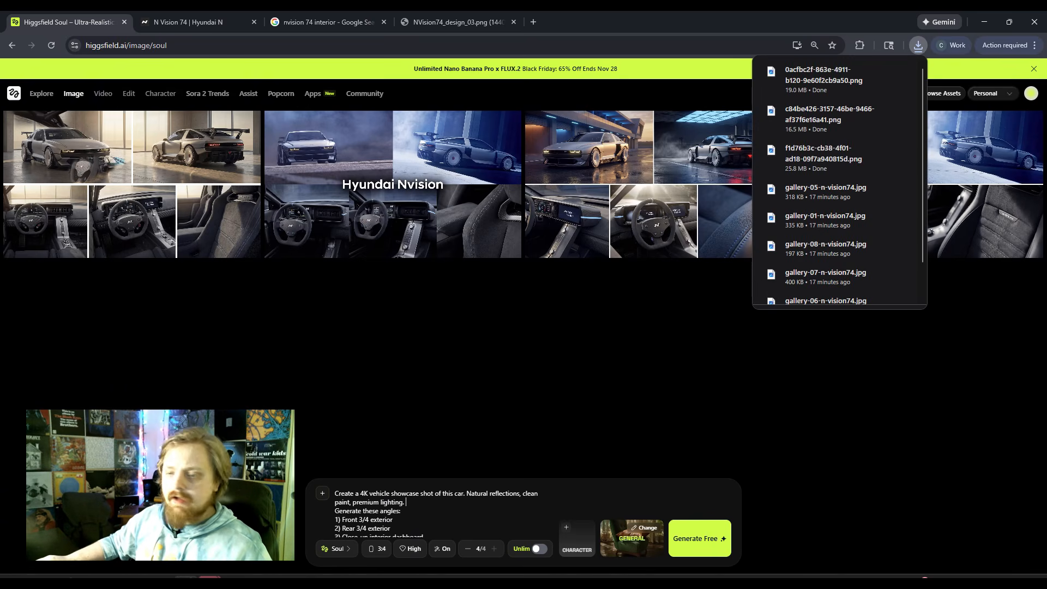
click(907, 409)
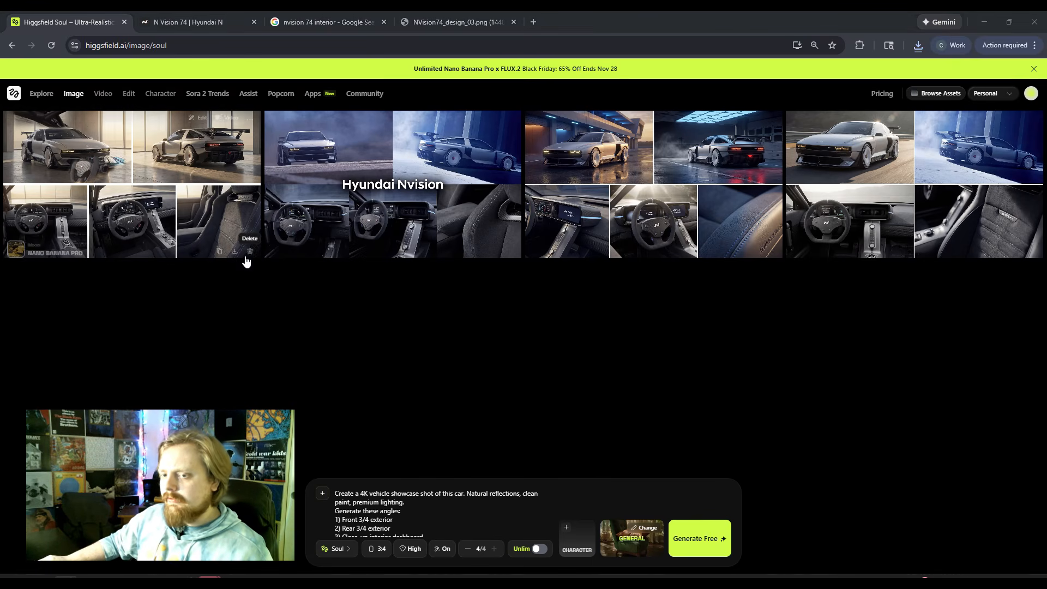
Replace the prompt with one for a full dealership inventory photo set of a NEW [YEAR] [MAKE] [MODEL] [TRIM] in [COLOR] in an indoor studio.
click(420, 507)
key(ctrl+a)
key(BackSpace)
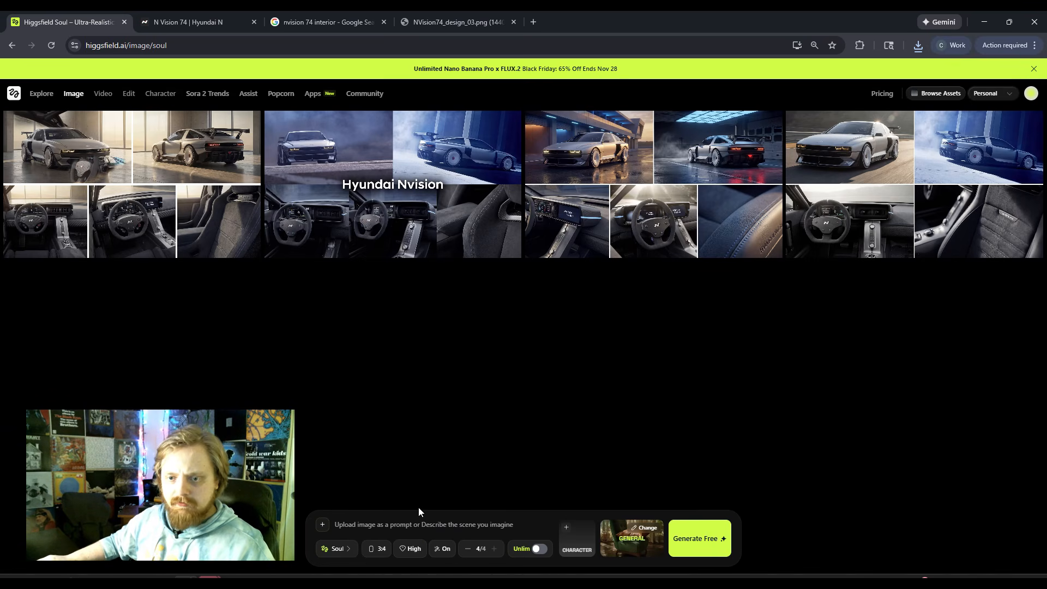
key(ctrl+v)
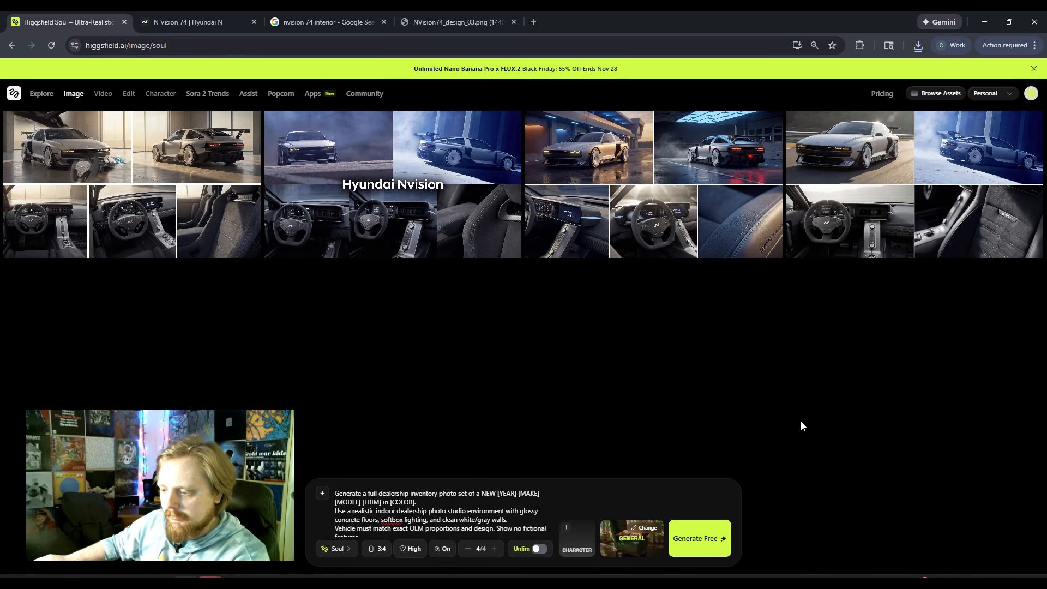
key(Return)
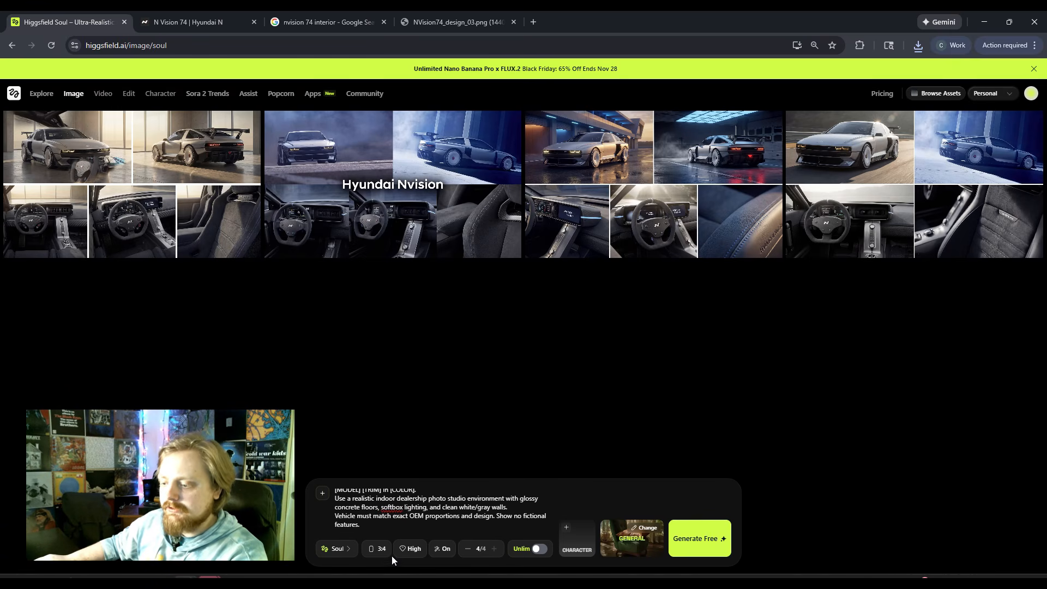
List angles 1 to 13 in the prompt, from the front 3/4 driver side hero shot to the infotainment screen on.
text(Create the following angles: 1. Front 3/4 driver side – hero shot 2. Front 3/4 passenger side)
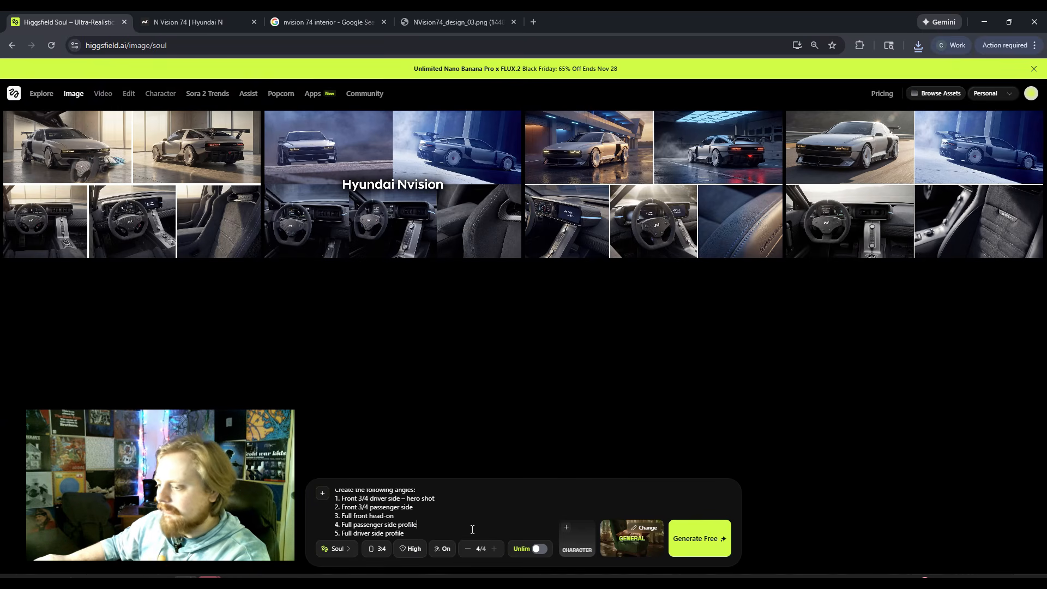
scroll(472, 529, down, 2)
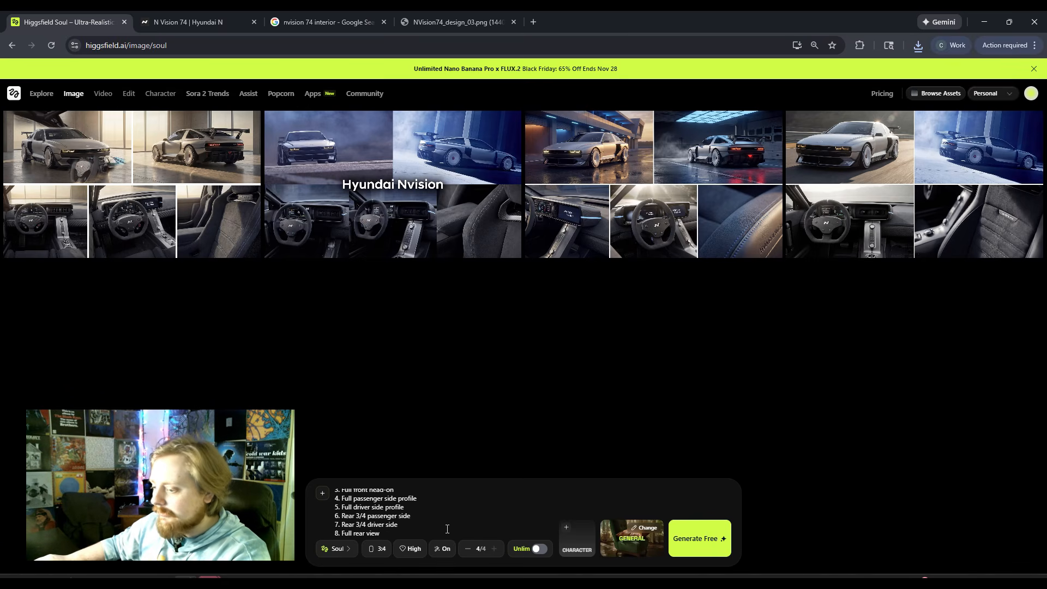
scroll(447, 529, down, 1)
scroll(447, 529, down, 2)
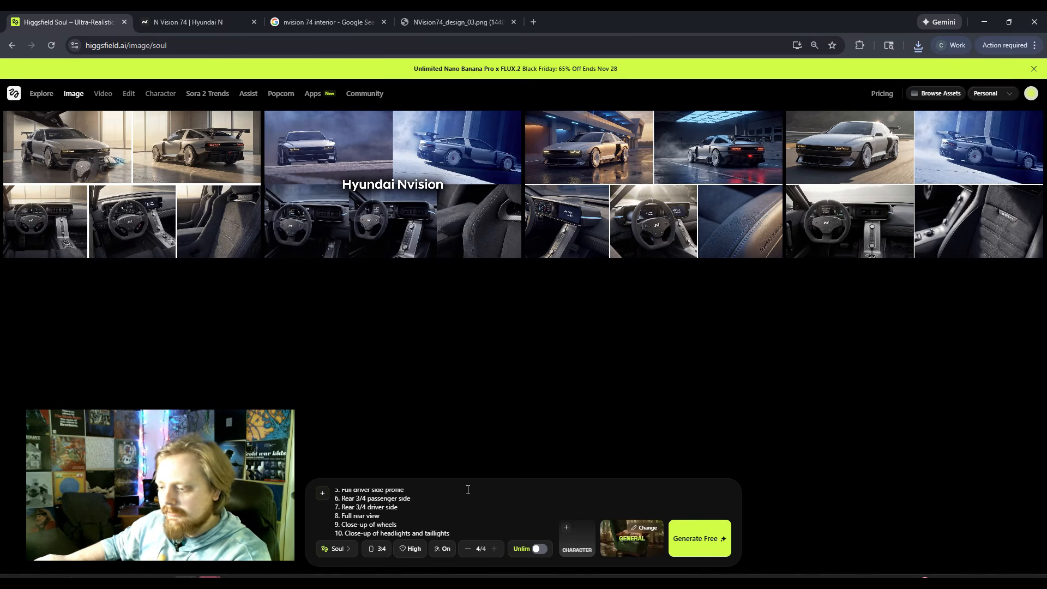
scroll(475, 531, down, 1)
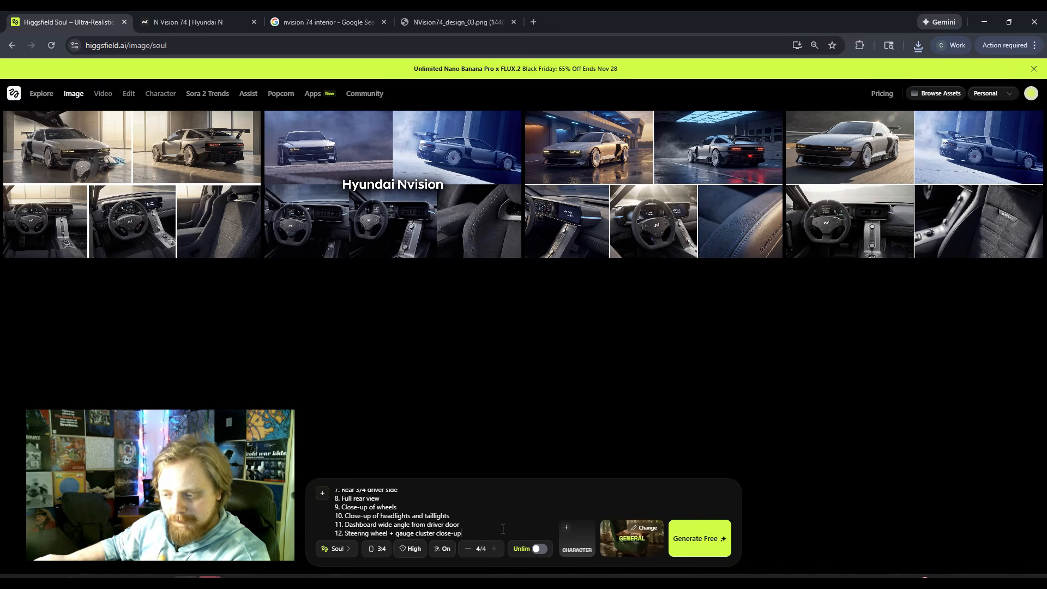
scroll(503, 528, down, 1)
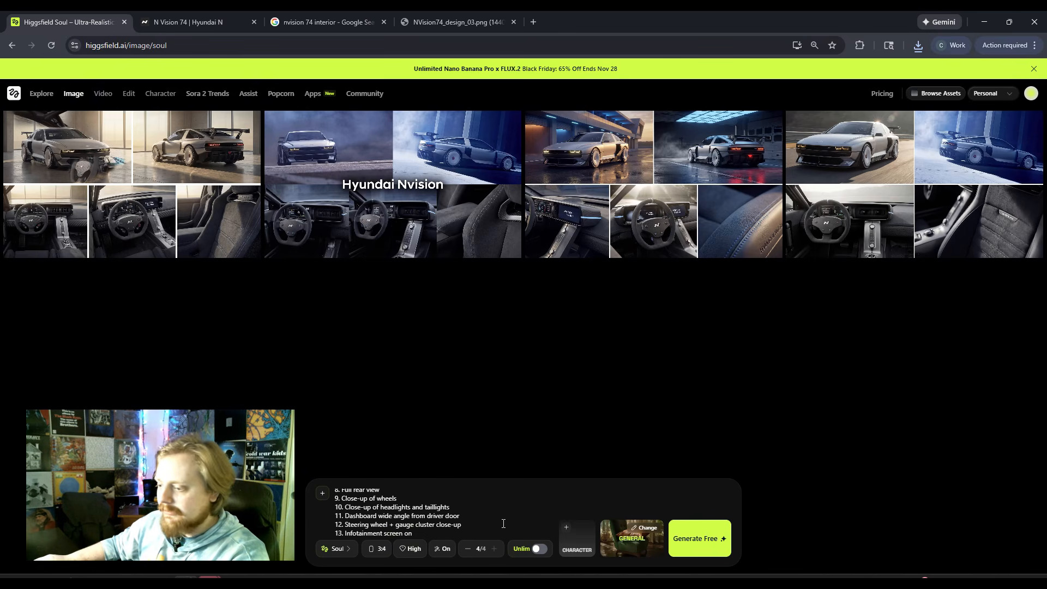
Complete the prompt with angles 14 to 17, bright even lighting, a clean consistent background and 4K hyper-real output.
text(14. Center console + shifter 15. Seats (front + rear separately))
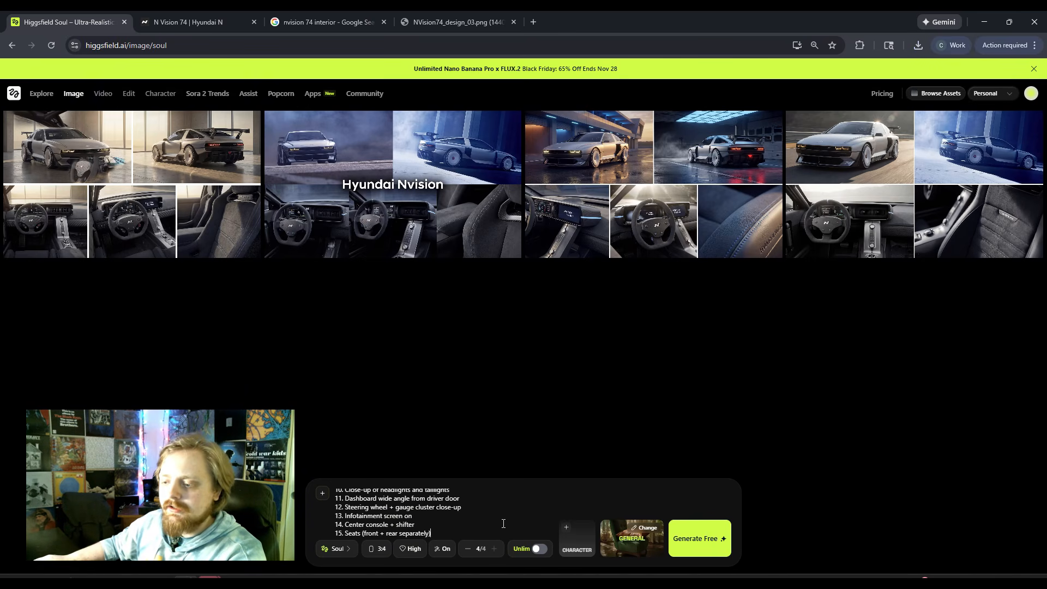
text( 16. Cargo/trunk area)
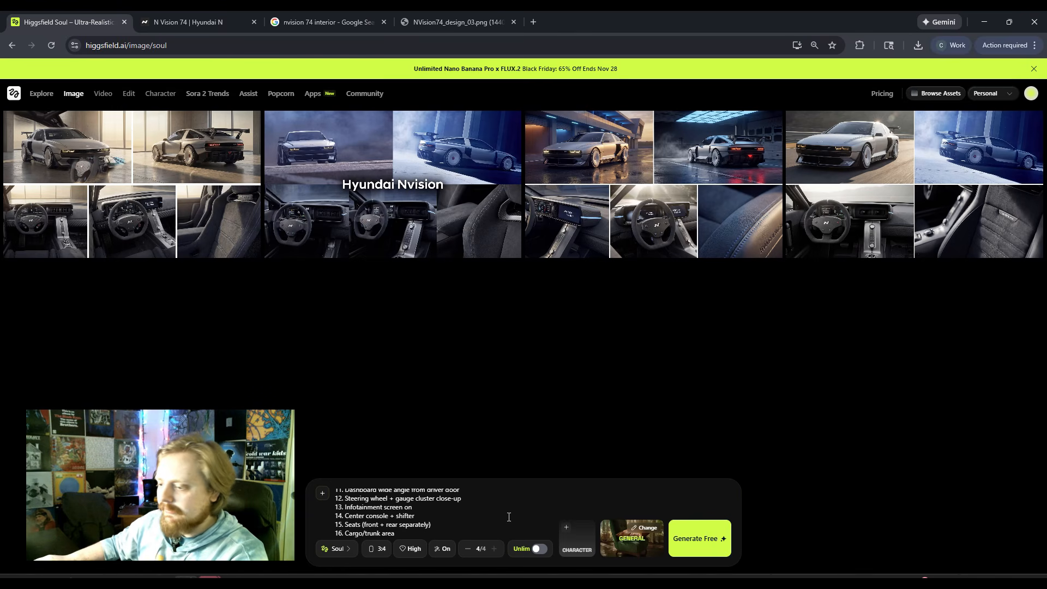
text( 17. Engine bay (if available on model)  Lighting: bright, even, shadow-softening. Camera height: 3.5 feet for exterior shots. Branding: light dealership watermark at top center (optional). )
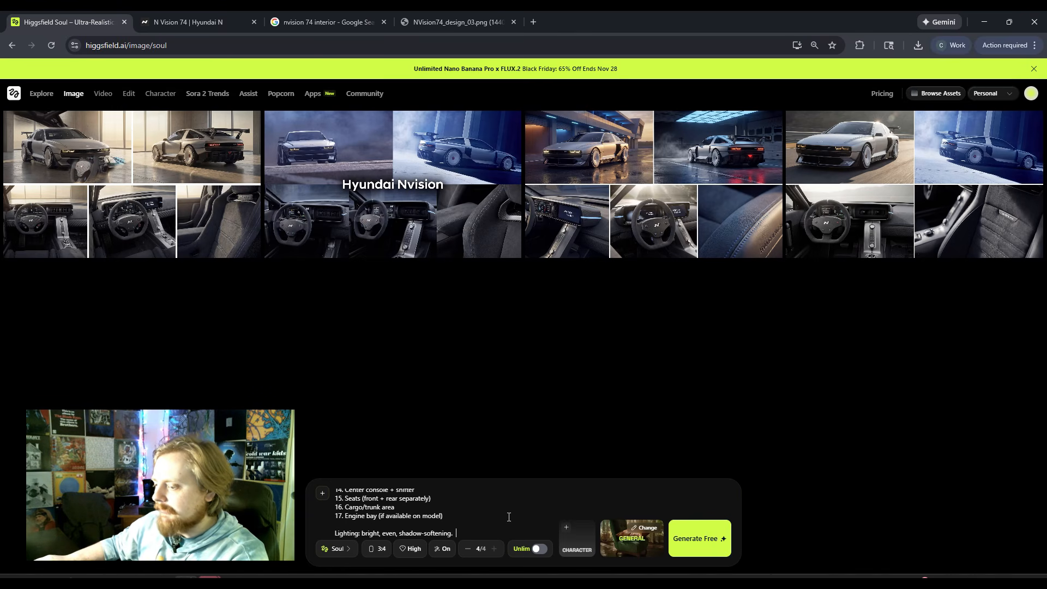
text(Background must be clean, distraction-free, and consistent across all images.)
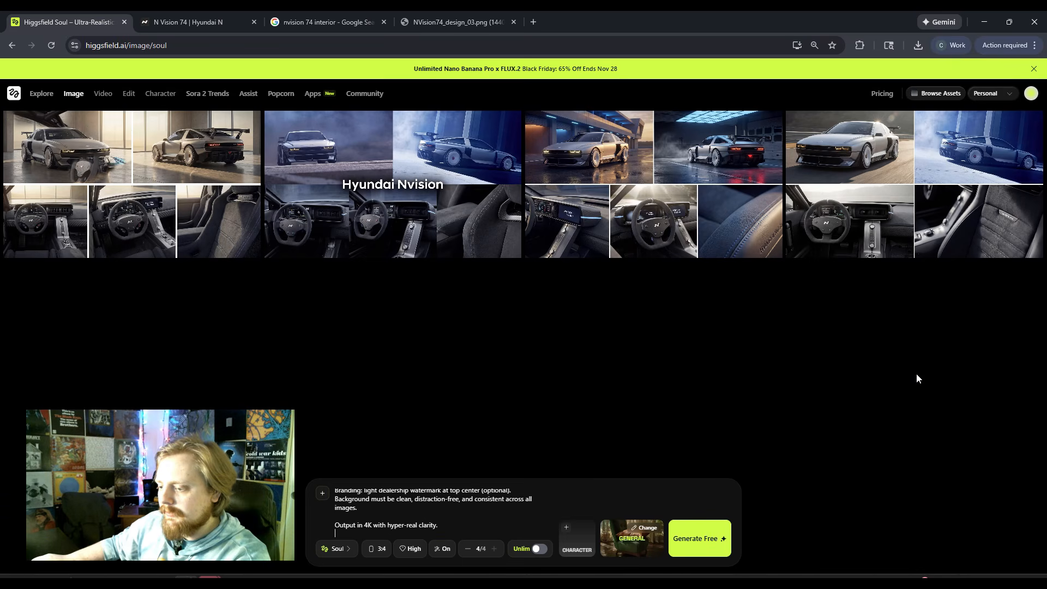
click(322, 496)
click(177, 114)
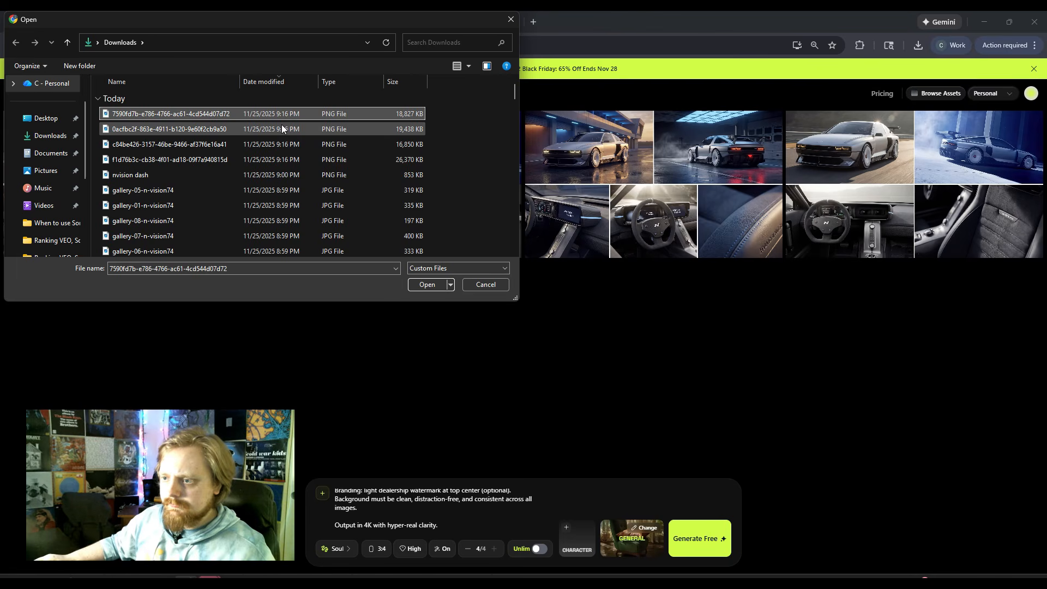
click(472, 285)
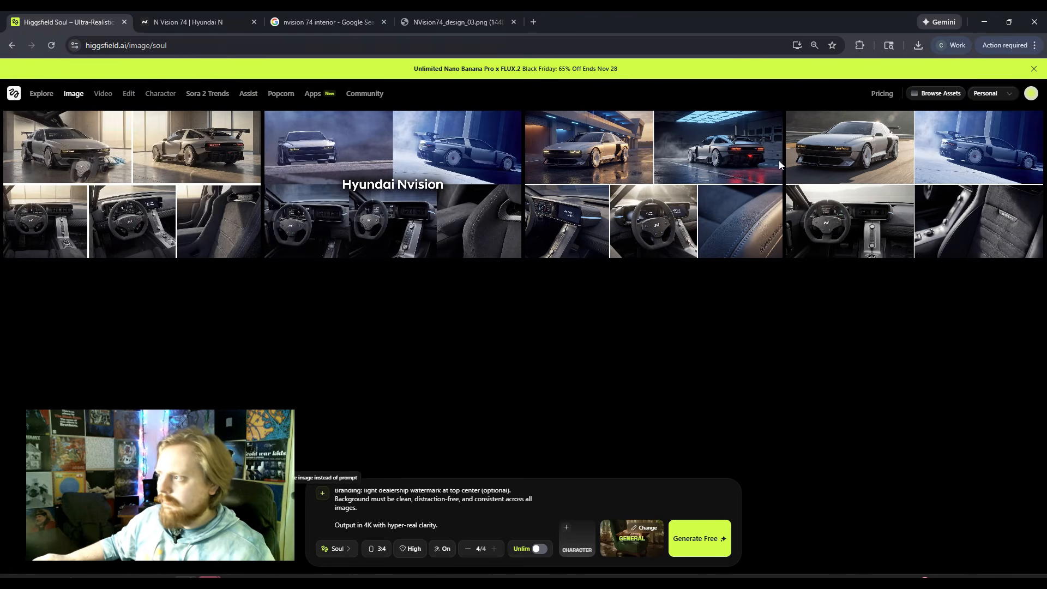
Try to add the recently downloaded collages from the download history as reference images for the prompt.
click(918, 46)
drag(793, 100, 415, 523)
drag(846, 170, 523, 532)
drag(817, 214, 527, 526)
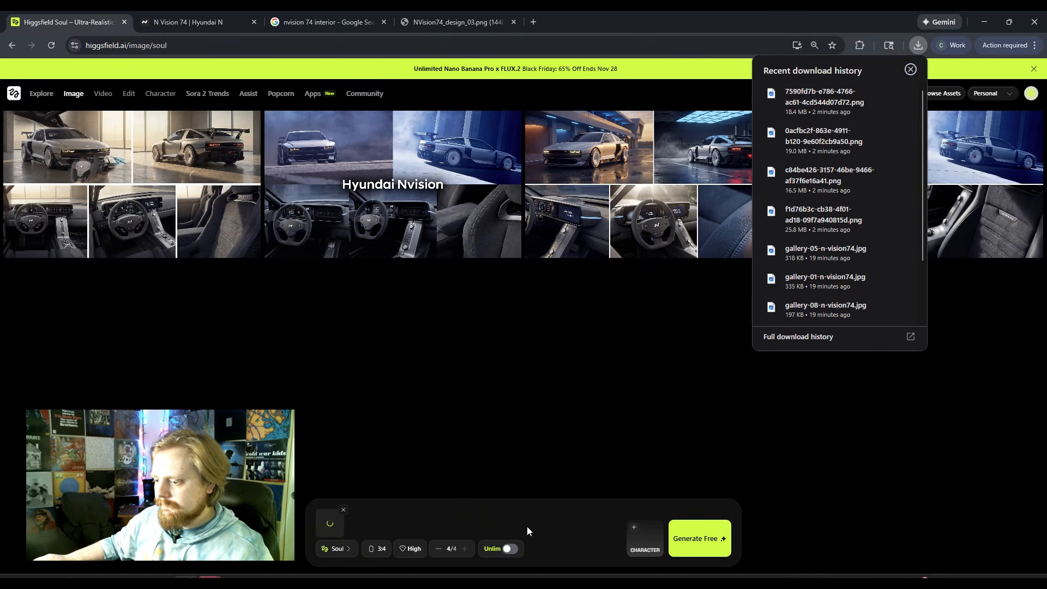
Review the available models and quality options for the Soul generation, and set the aspect ratio to 16:9.
click(347, 547)
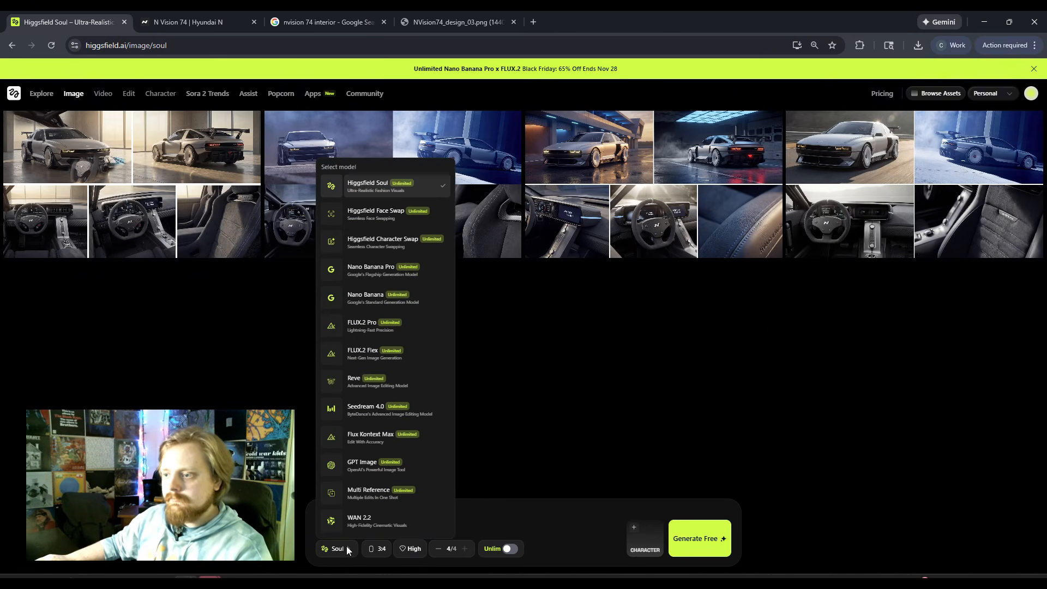
click(347, 547)
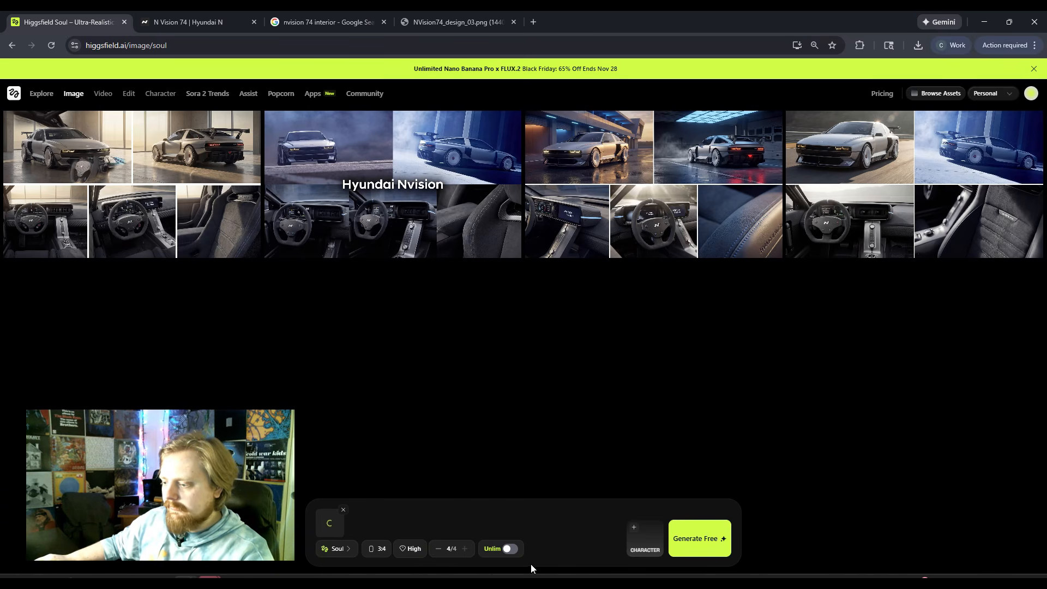
click(382, 548)
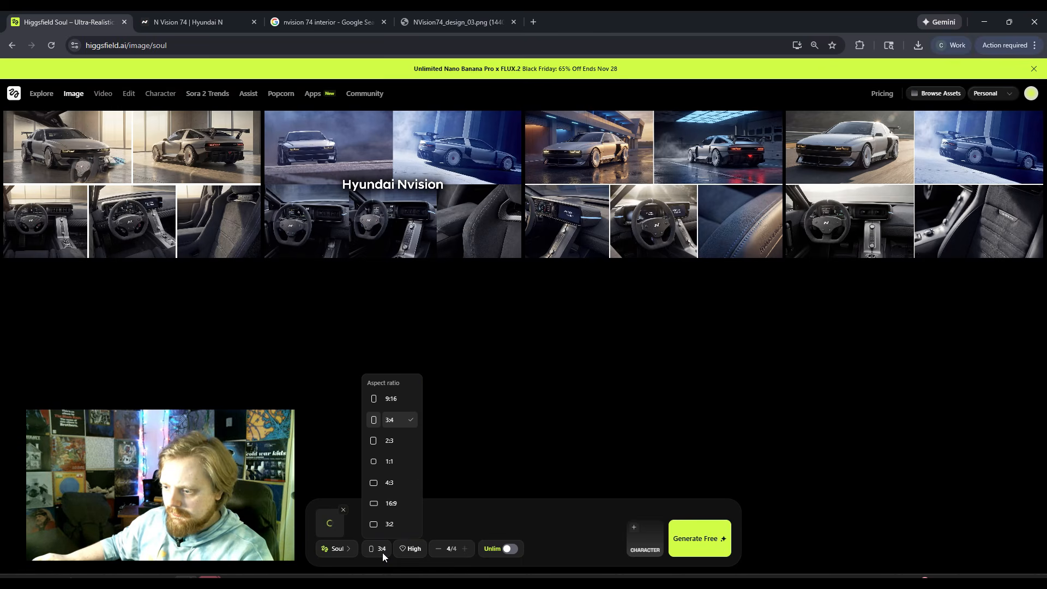
click(391, 504)
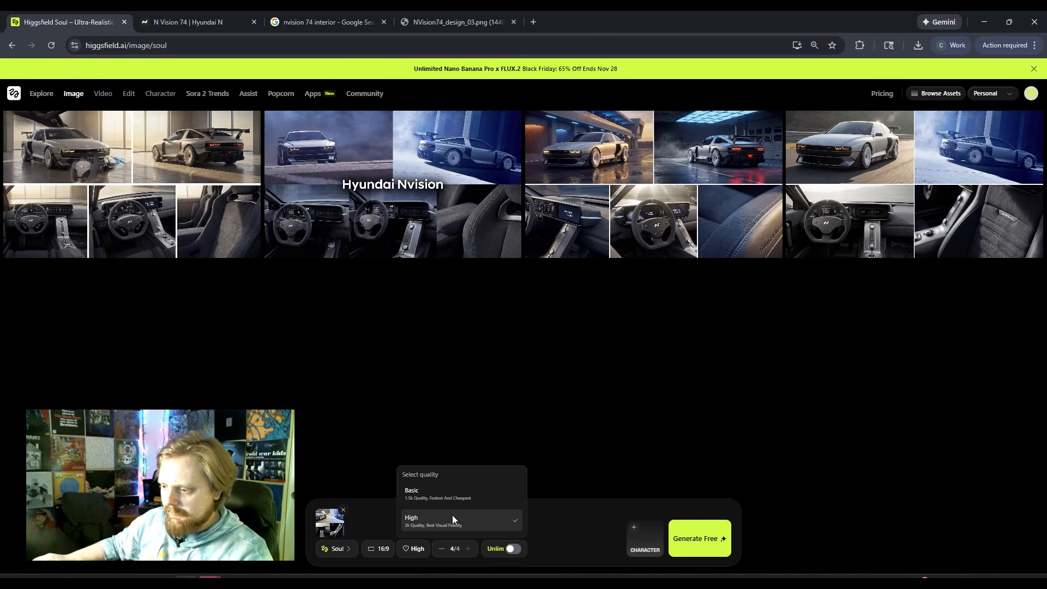
click(418, 549)
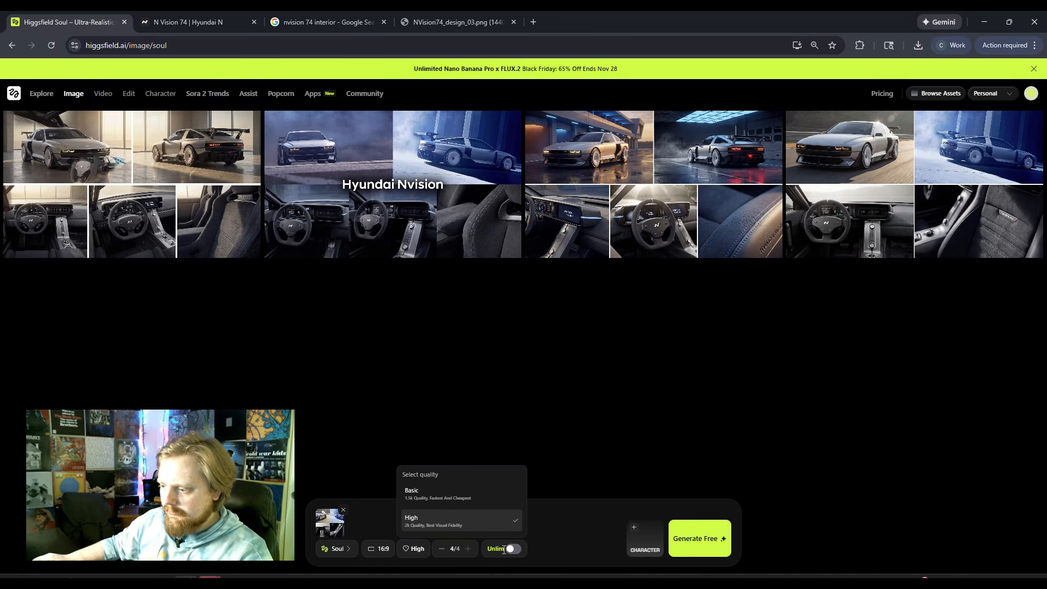
Try Unlimited generation and restore the batch size of 4, leaving the 16:9 aspect ratio selected.
click(512, 550)
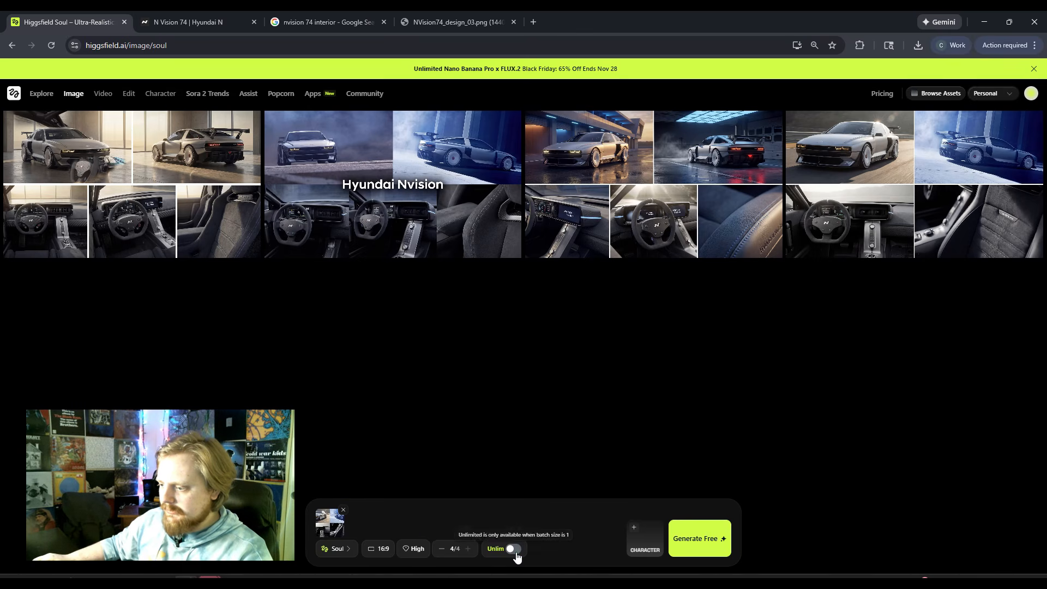
click(512, 551)
click(512, 552)
click(511, 552)
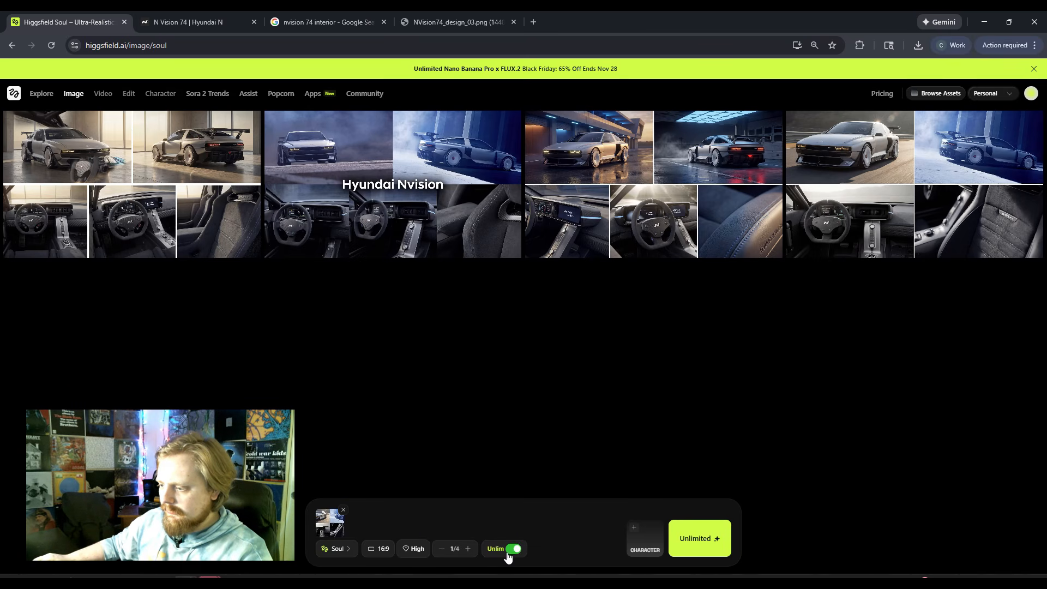
click(472, 550)
click(378, 549)
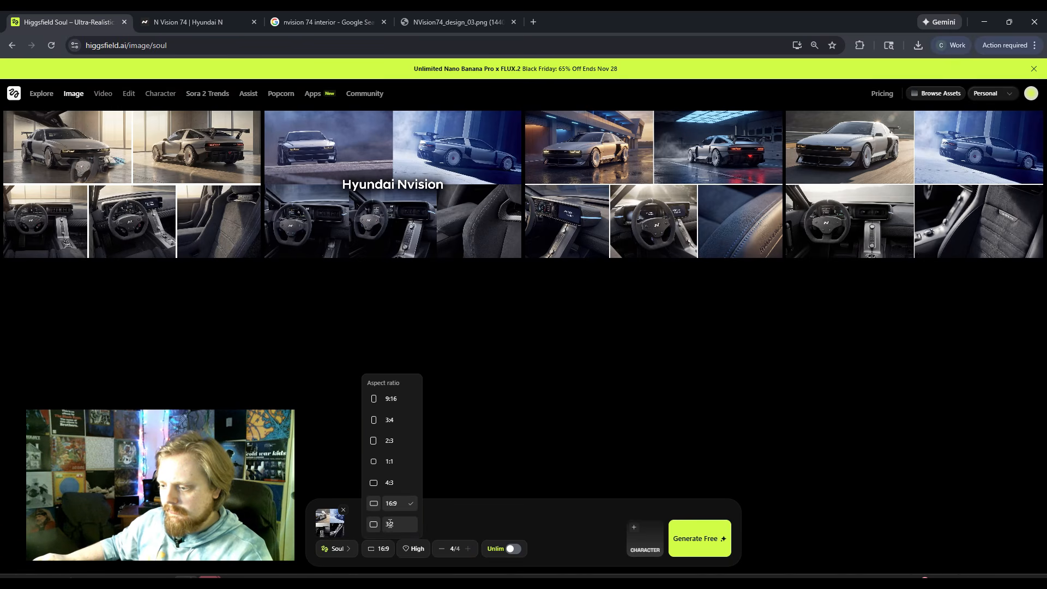
click(479, 523)
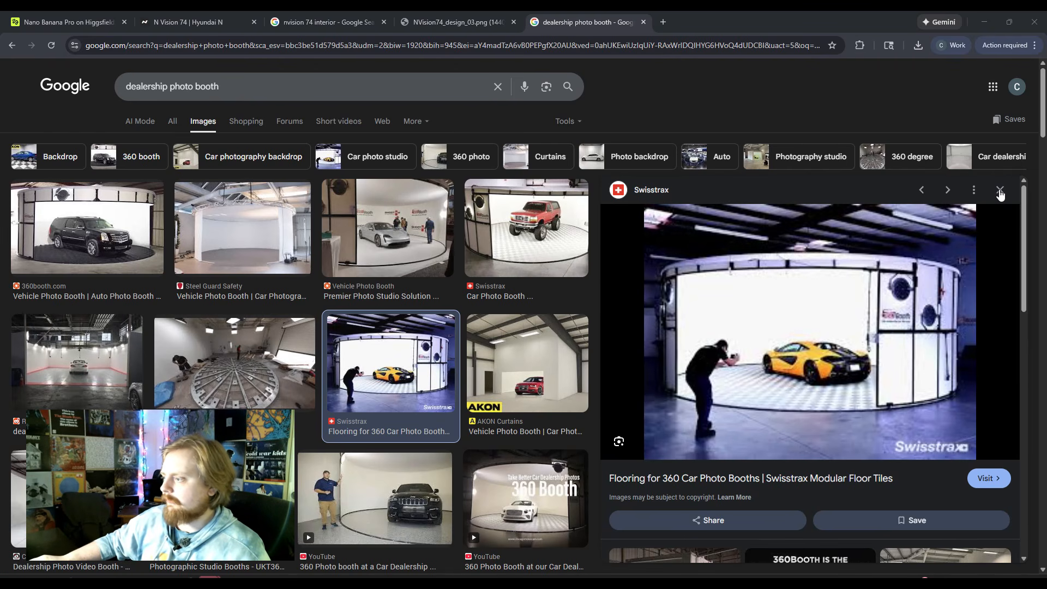
Save the 360booth.com photo of the black SUV in a vehicle photo booth to Downloads as "reference photo of booth".
click(1000, 192)
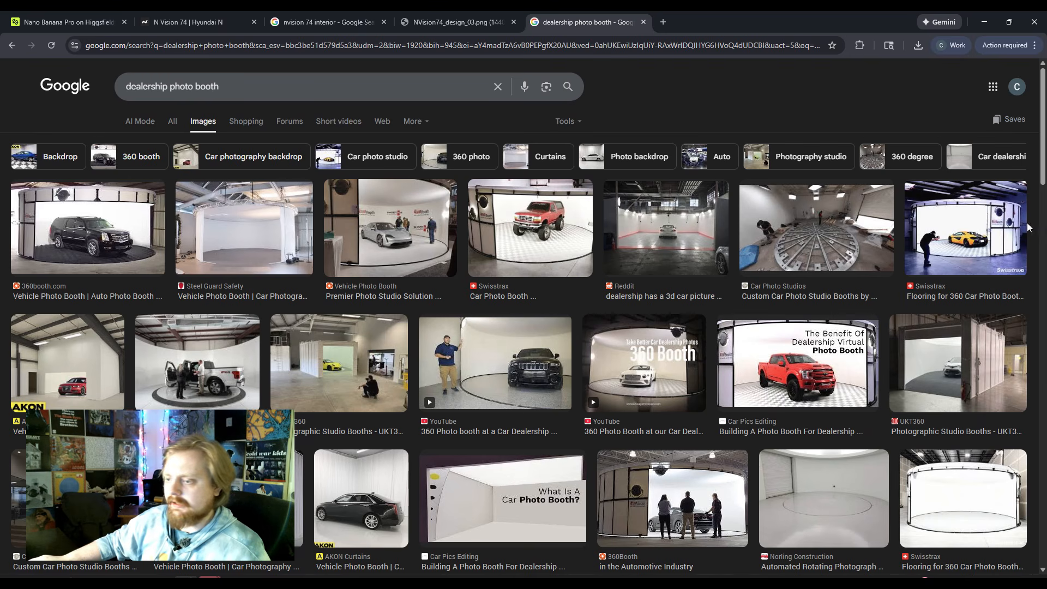
click(87, 229)
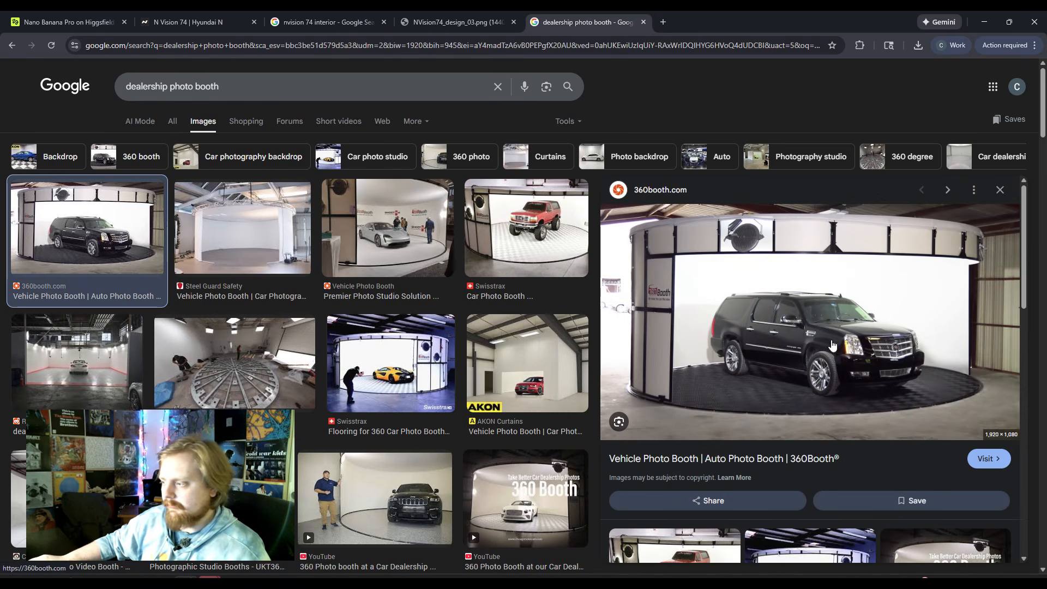
right_click(793, 294)
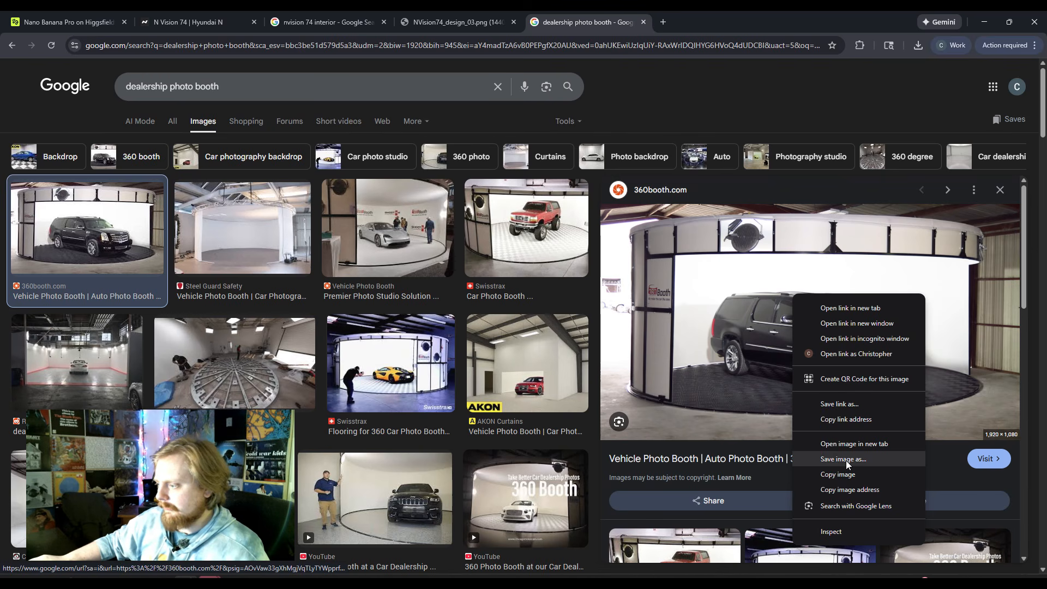
click(863, 458)
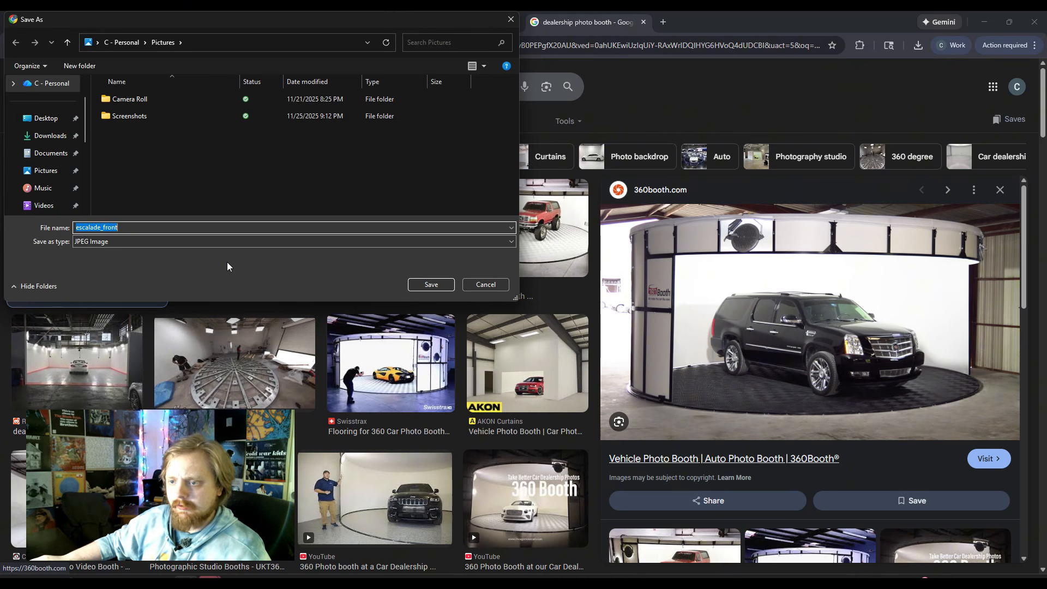
text(reference photo of booth)
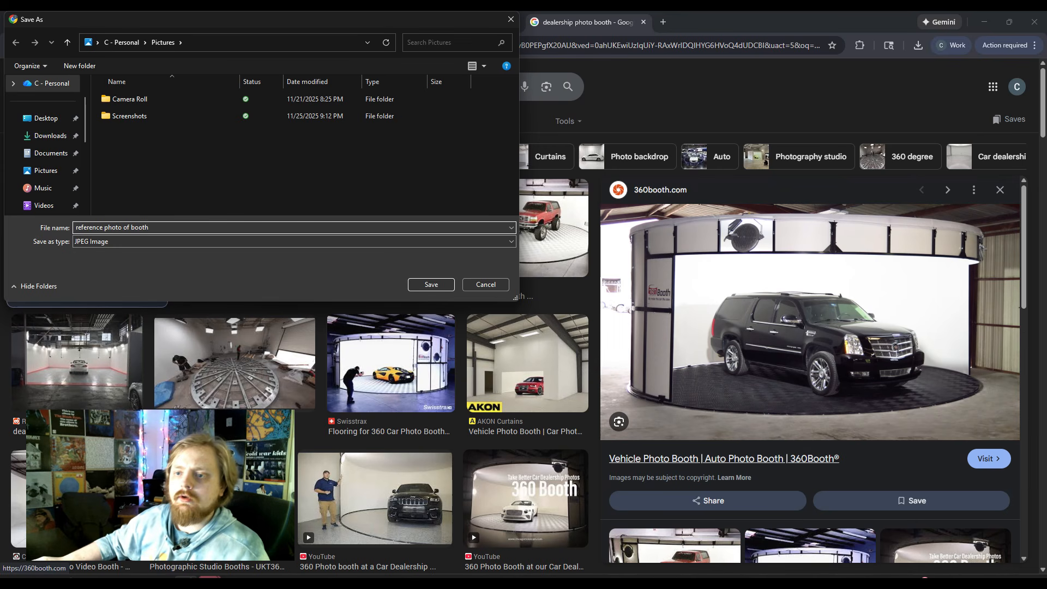
click(49, 135)
click(428, 287)
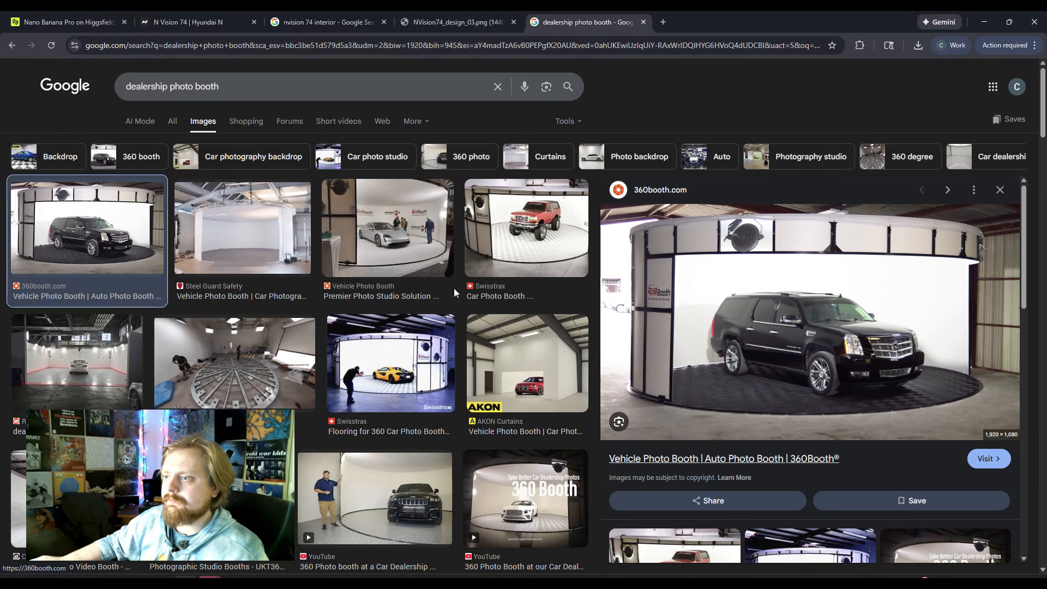
Switch to Higgsfield and upload "reference photo of booth" from Downloads as an additional reference image for the Nano Banana Pro prompt.
click(68, 22)
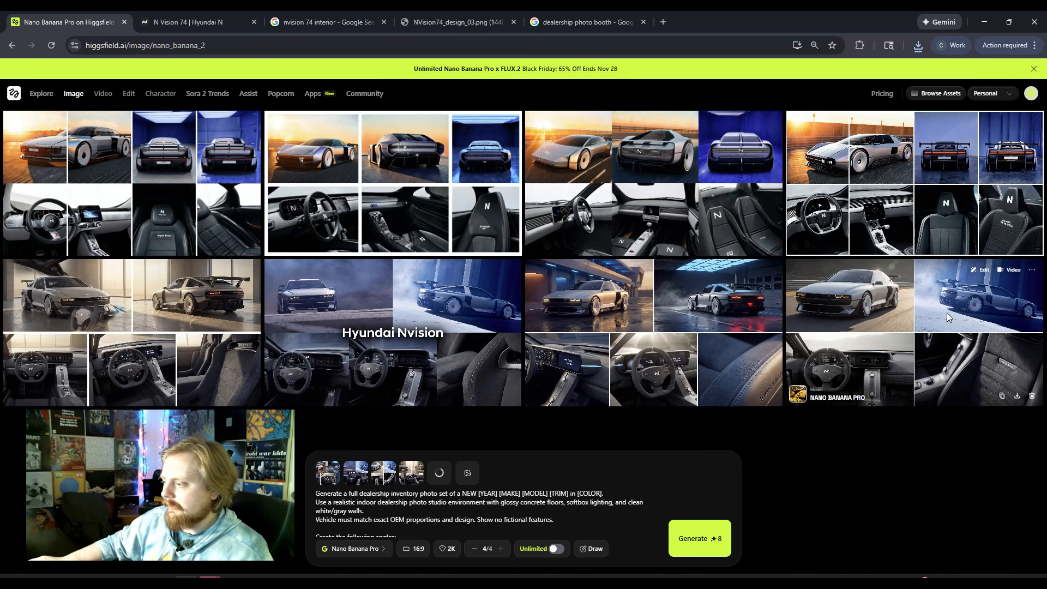
click(475, 480)
click(164, 114)
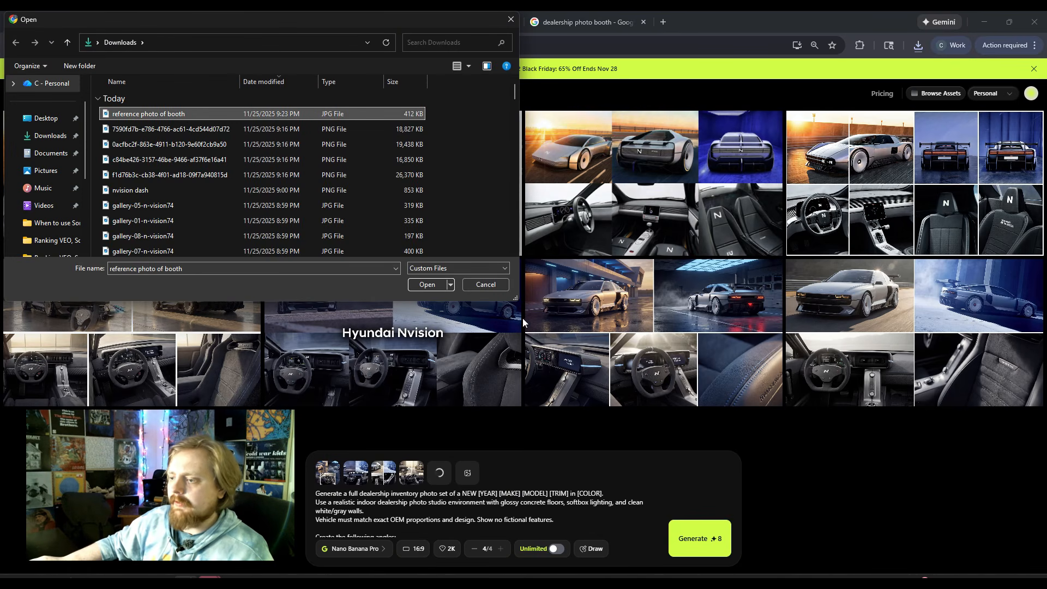
click(427, 284)
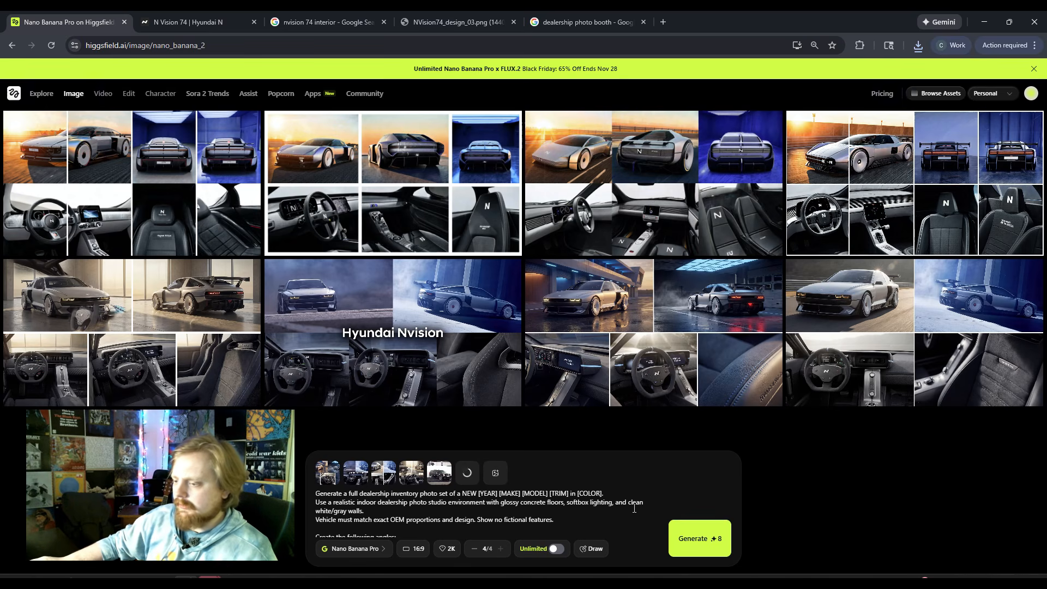
Check the multi-angle dealership prompt and generate a batch of 4 images from it at 16:9 and 2K with Unlimited off.
scroll(629, 502, down, 2)
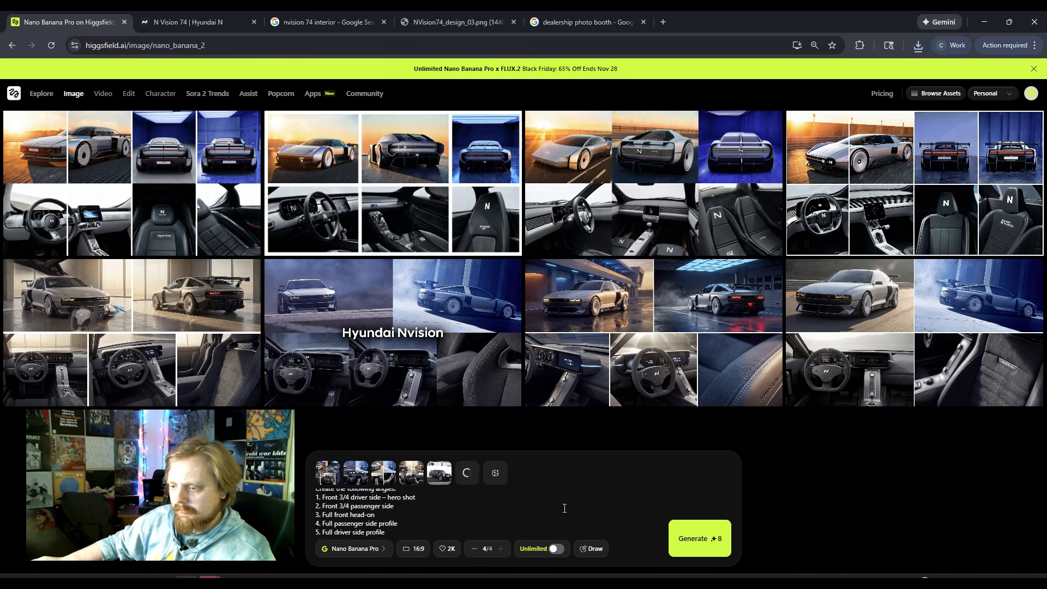
scroll(400, 514, down, 5)
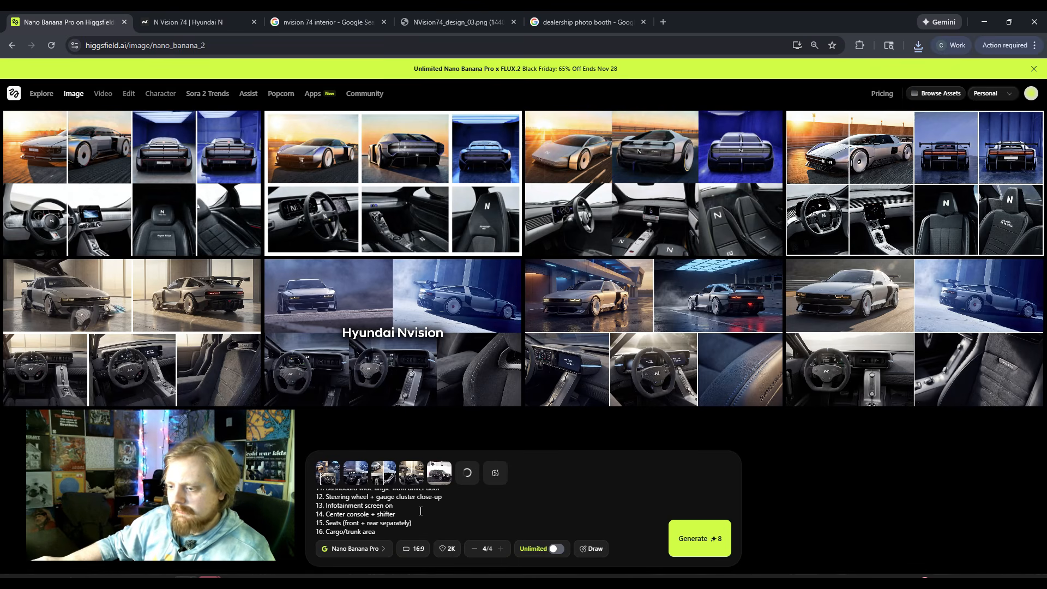
scroll(484, 532, up, 2)
scroll(483, 532, up, 4)
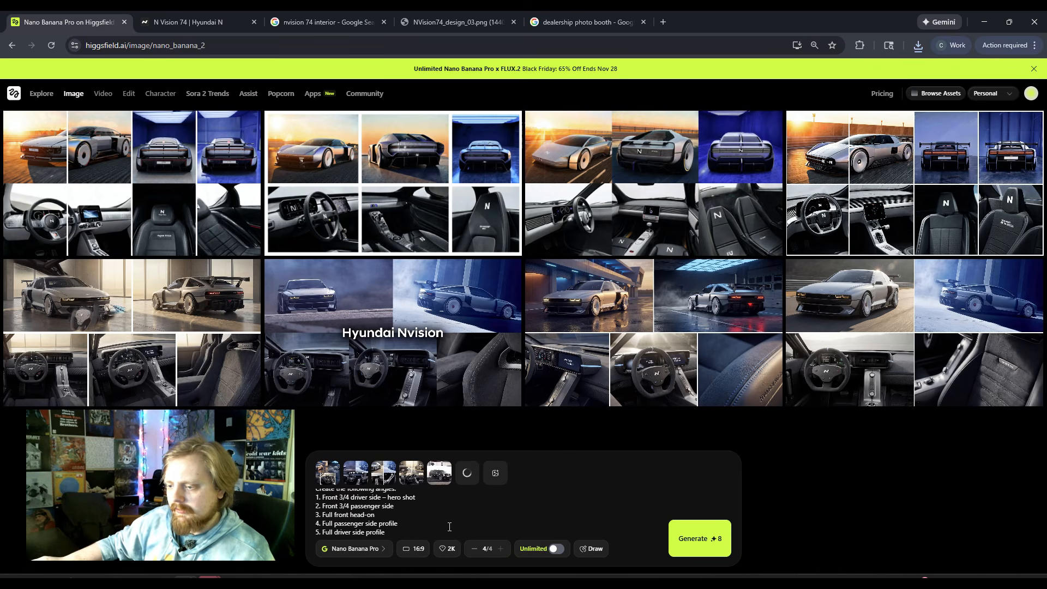
scroll(505, 526, down, 2)
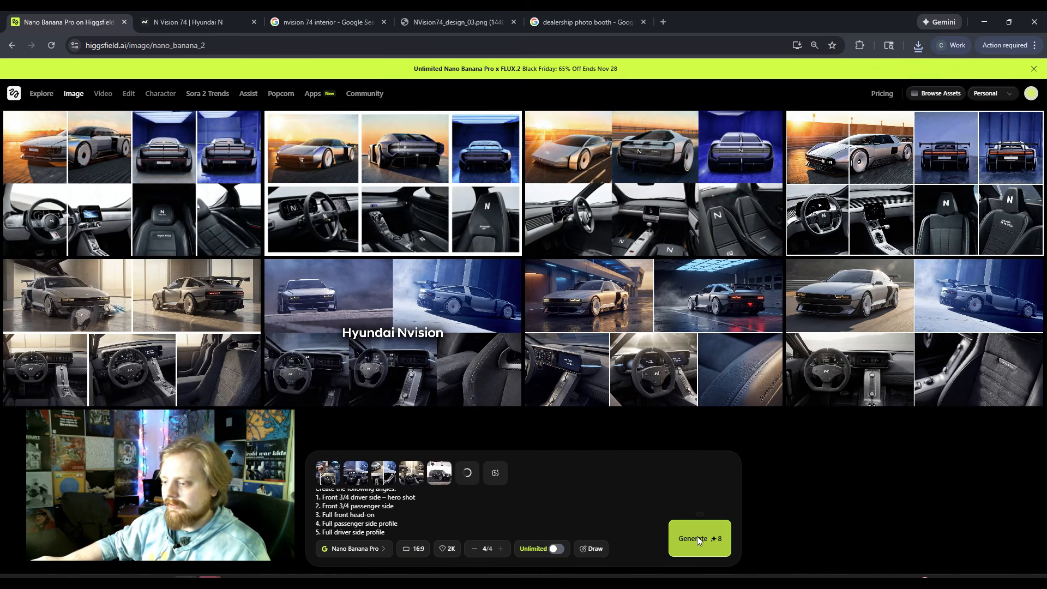
click(685, 554)
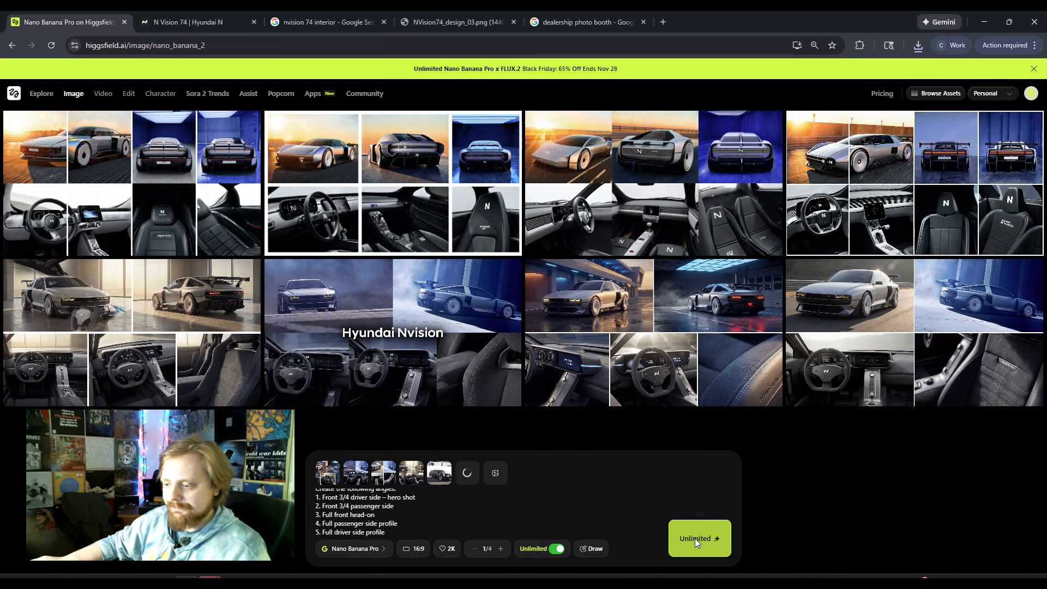
click(500, 548)
click(501, 549)
click(501, 549)
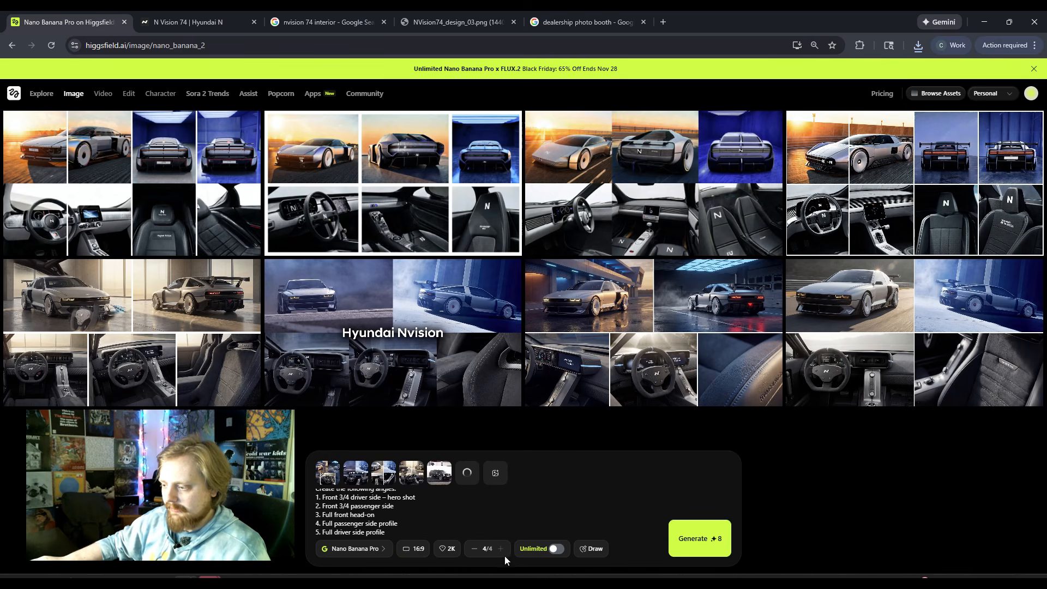
click(701, 537)
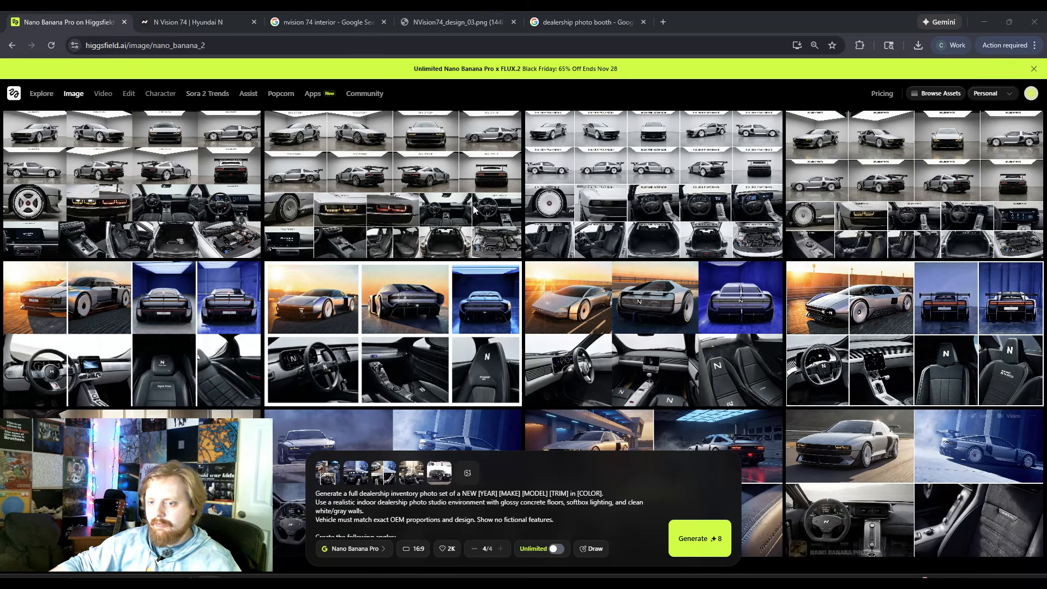
Examine the newly generated dealership photo sets enlarged, one after another, and return to the image gallery.
click(171, 186)
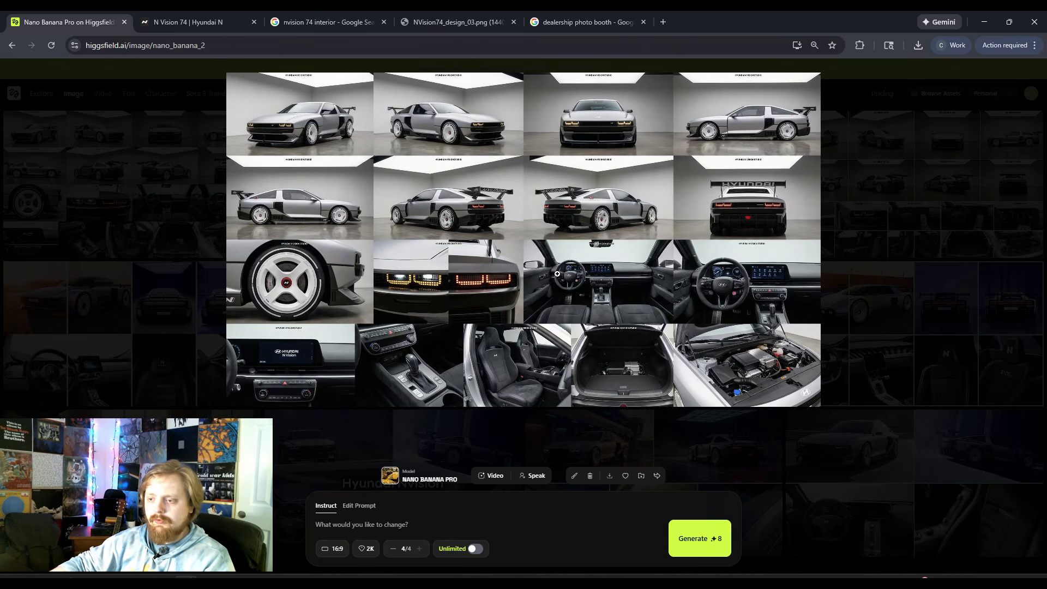
key(Right)
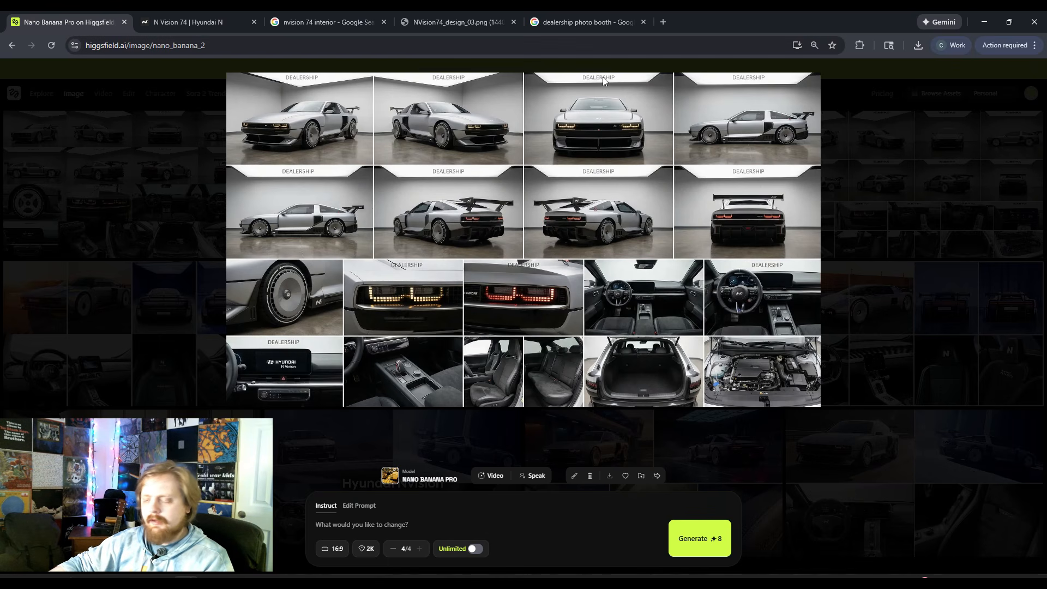
key(Right)
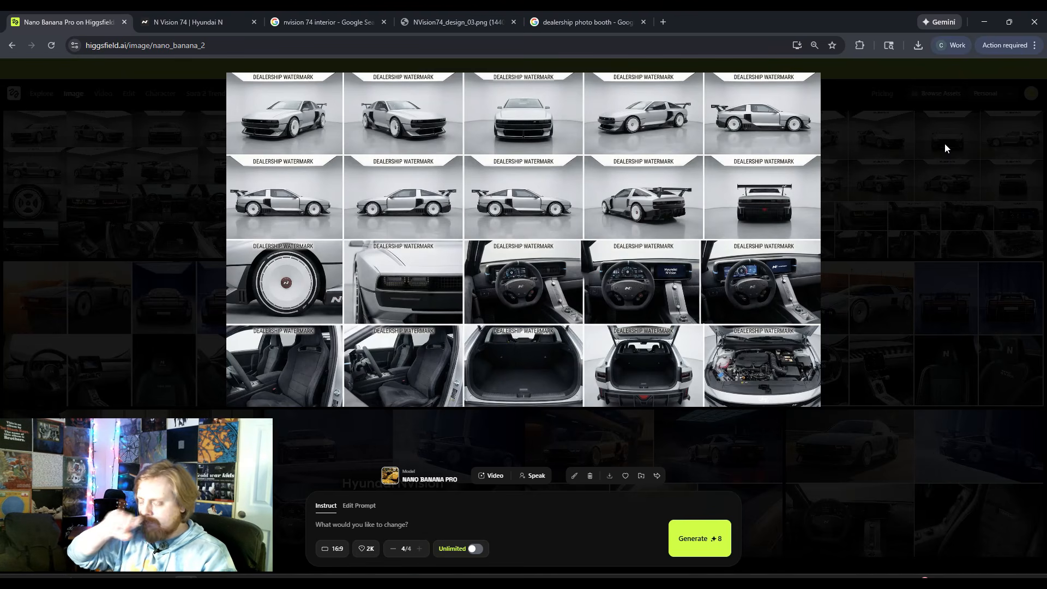
key(Right)
click(932, 142)
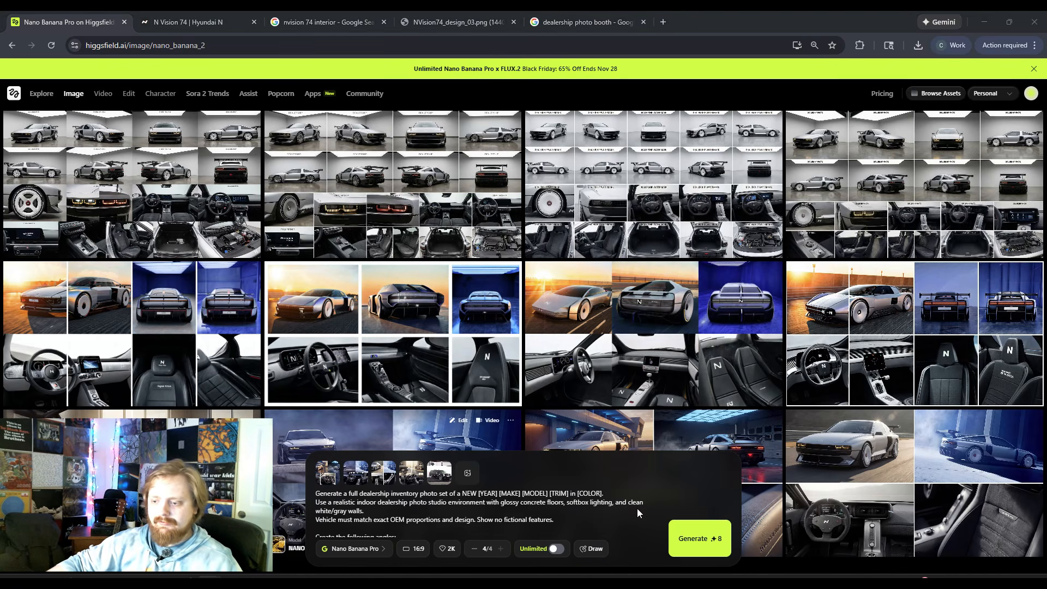
Start creating a Soul ID character and upload the series of "me" photos from Downloads.
mouse_move(152, 96)
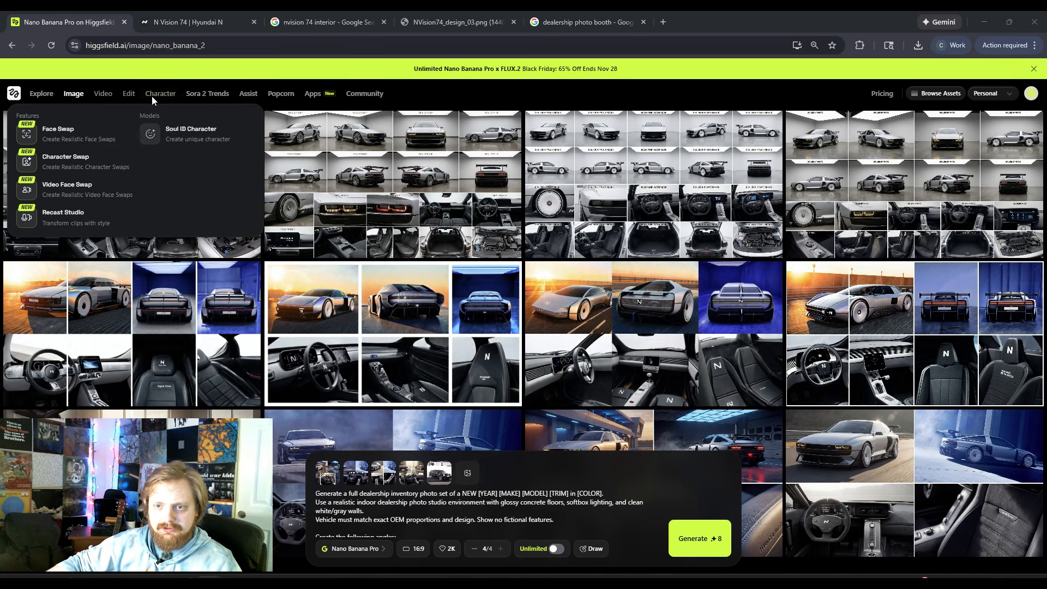
click(185, 131)
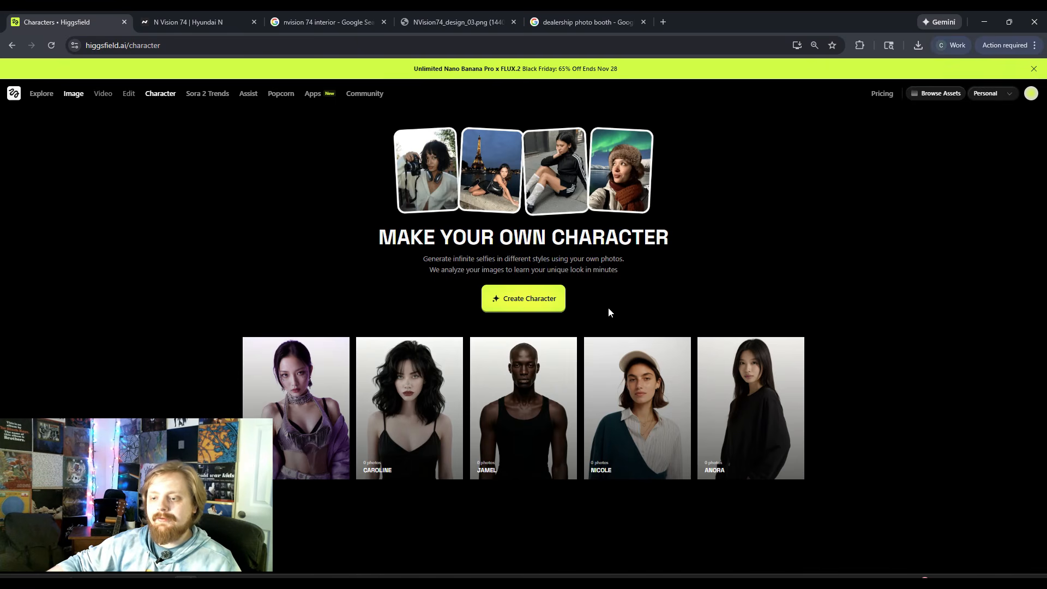
click(539, 306)
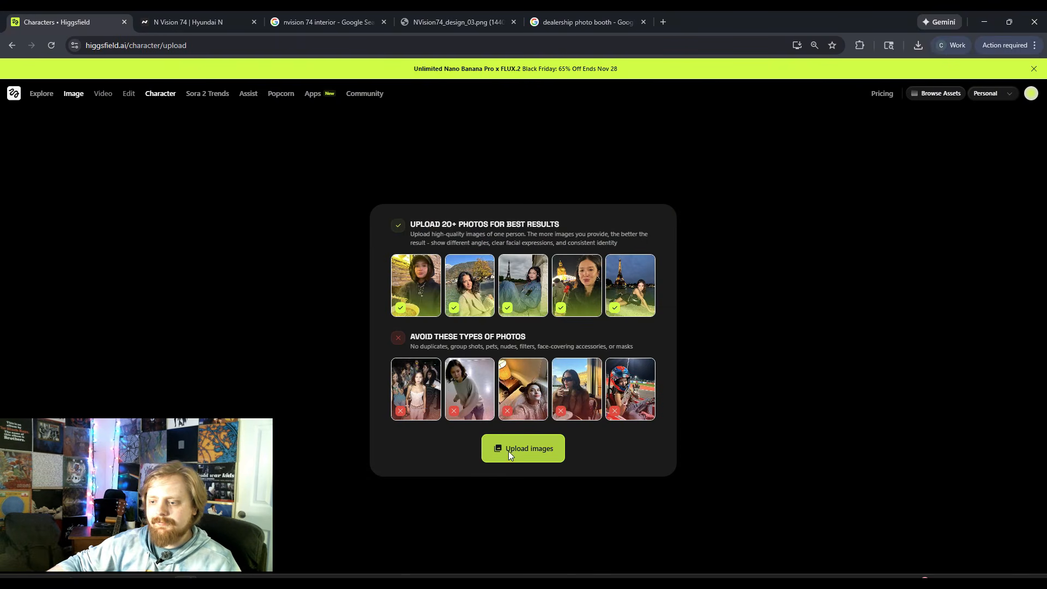
click(509, 453)
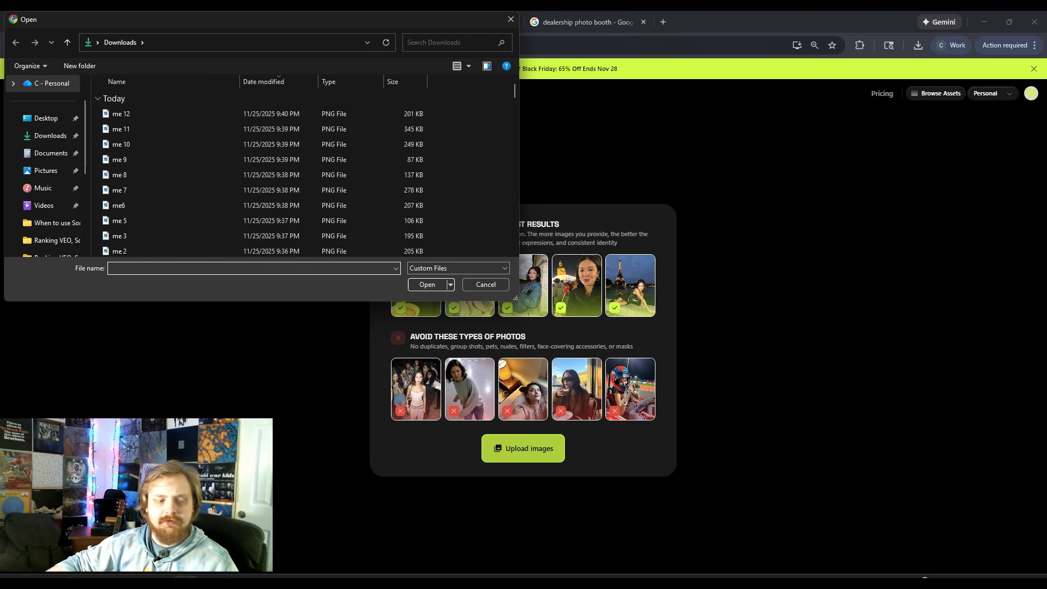
scroll(360, 232, down, 1)
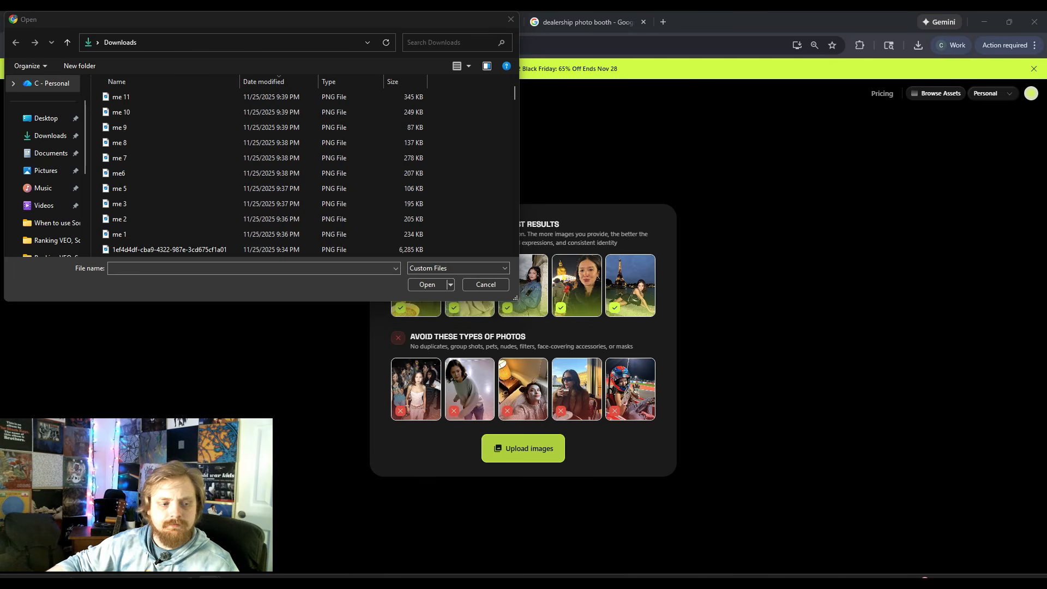
drag(450, 241, 169, 107)
click(427, 284)
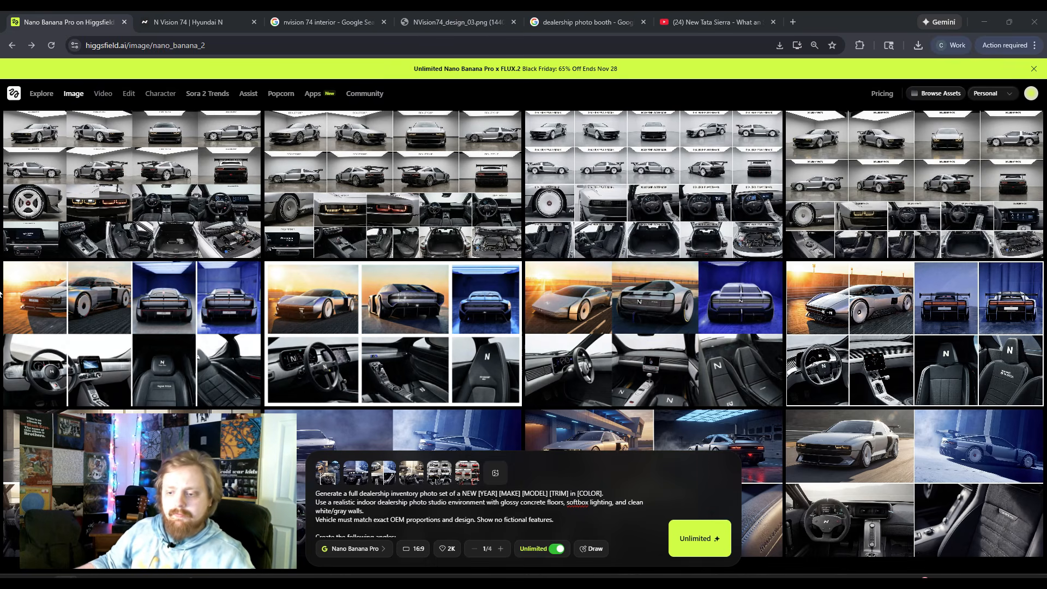
Generate a wireframe exterior sheet with wheel, headlight and taillight close-ups, plus a detail sheet with rear diffuser, generic badge and material texture macros.
click(511, 518)
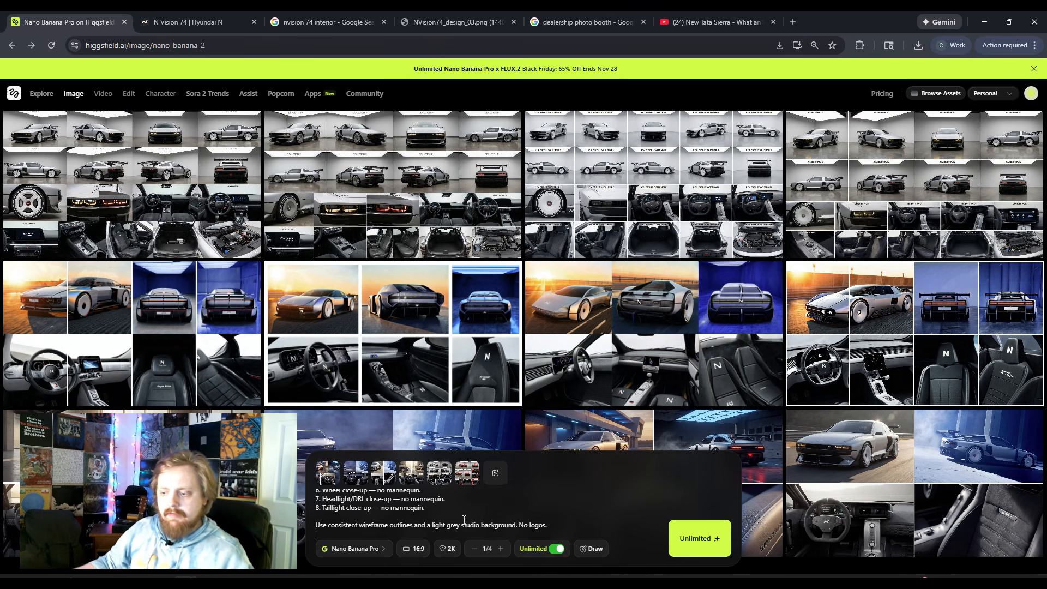
click(696, 539)
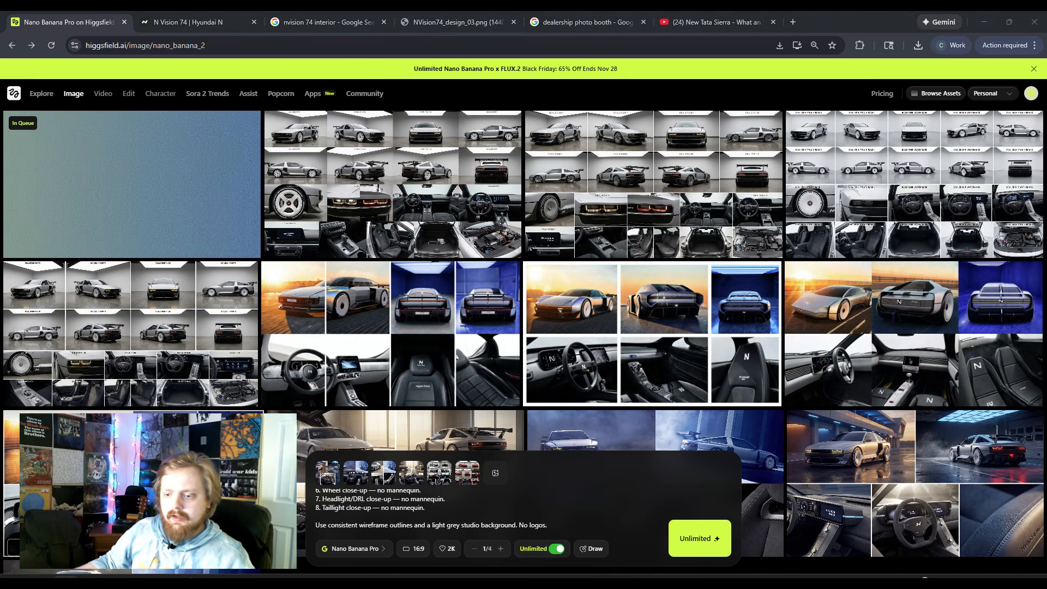
key(ctrl+a)
key(ctrl+v)
click(702, 539)
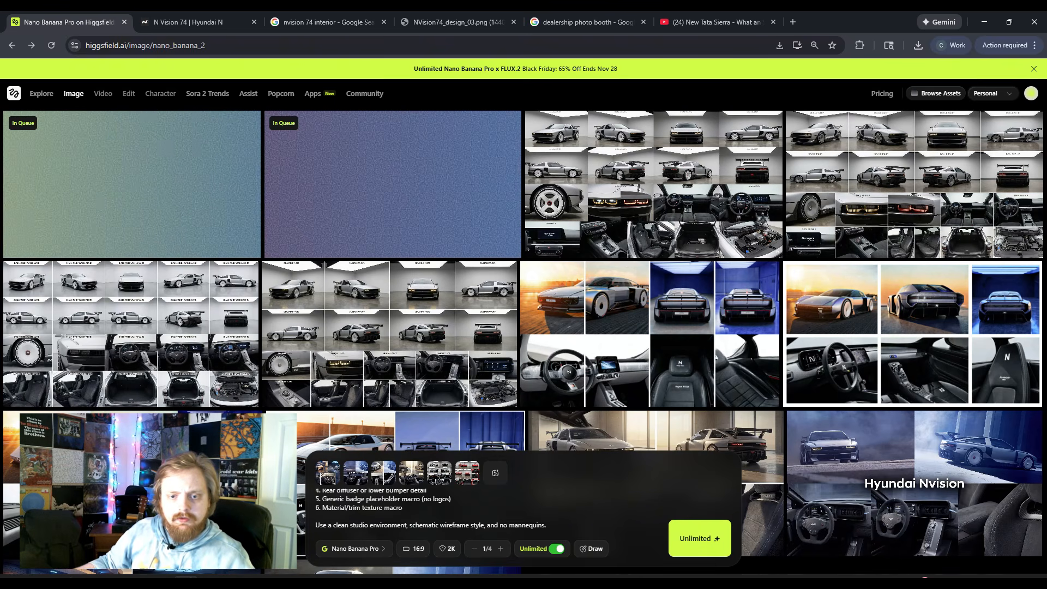
Generate a wireframe interior sheet with console, infotainment and front seat views, plus a sheet covering stitching, rear seating or cargo area and fold-down storage.
click(460, 524)
key(ctrl+a)
key(ctrl+v)
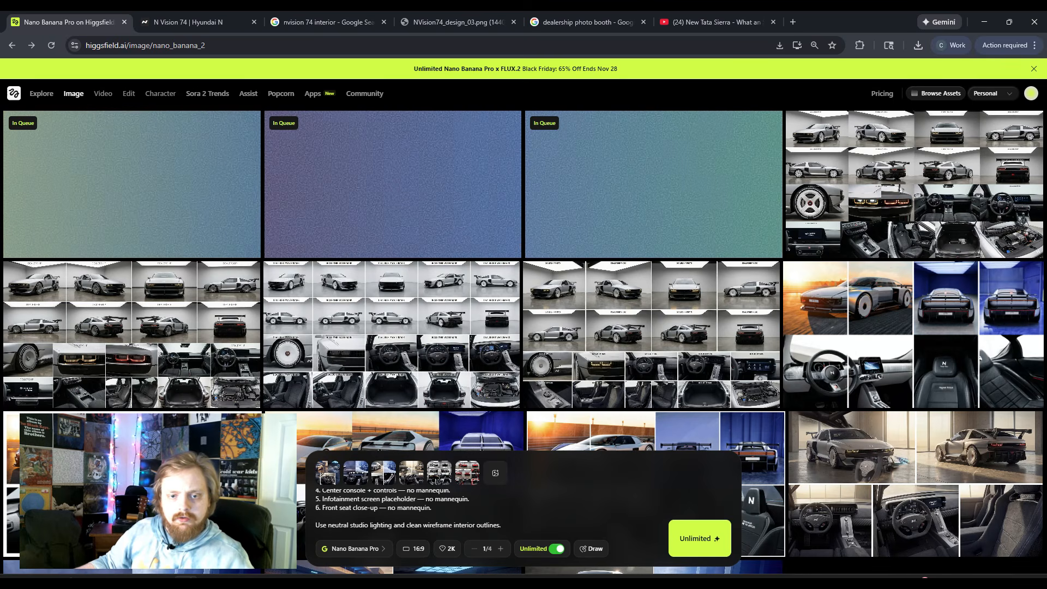
key(ctrl+a)
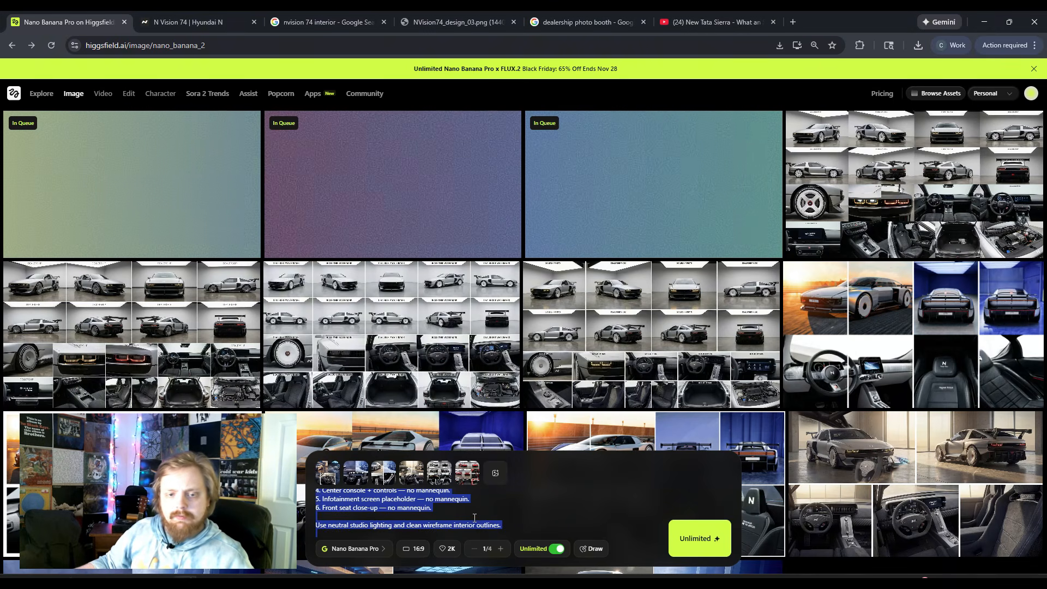
text(2. Stitching or trim detail — no mannequin. 3. Rear seating or cargo area — no mannequin. 4. Fold-down storage configuration — include a mannequin interacting only if it clarifies motion (otherwise omit).  Wireframe style, top-down or angled perspectives, minimal background.)
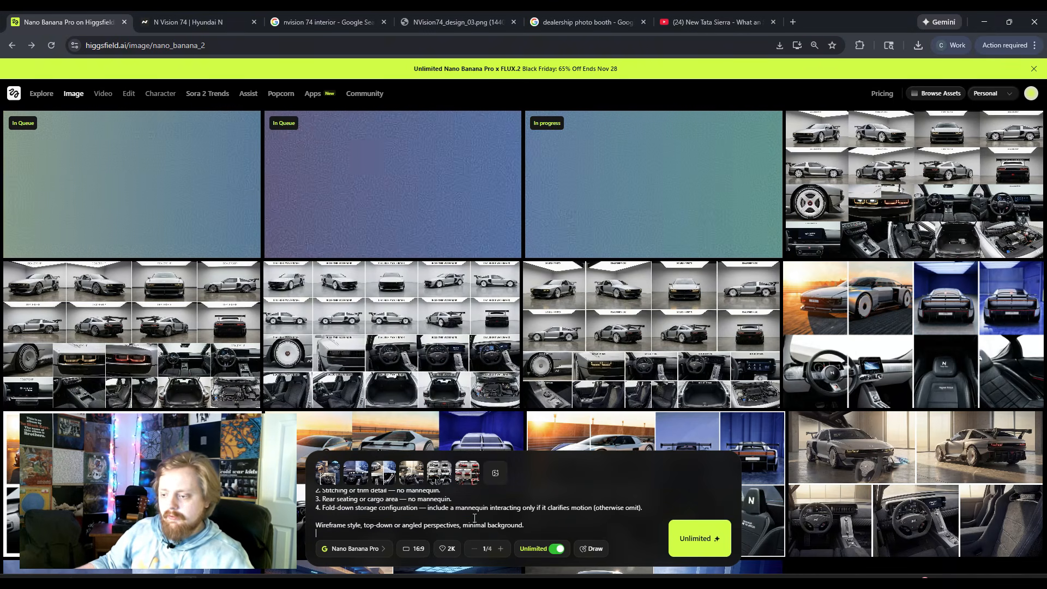
click(697, 537)
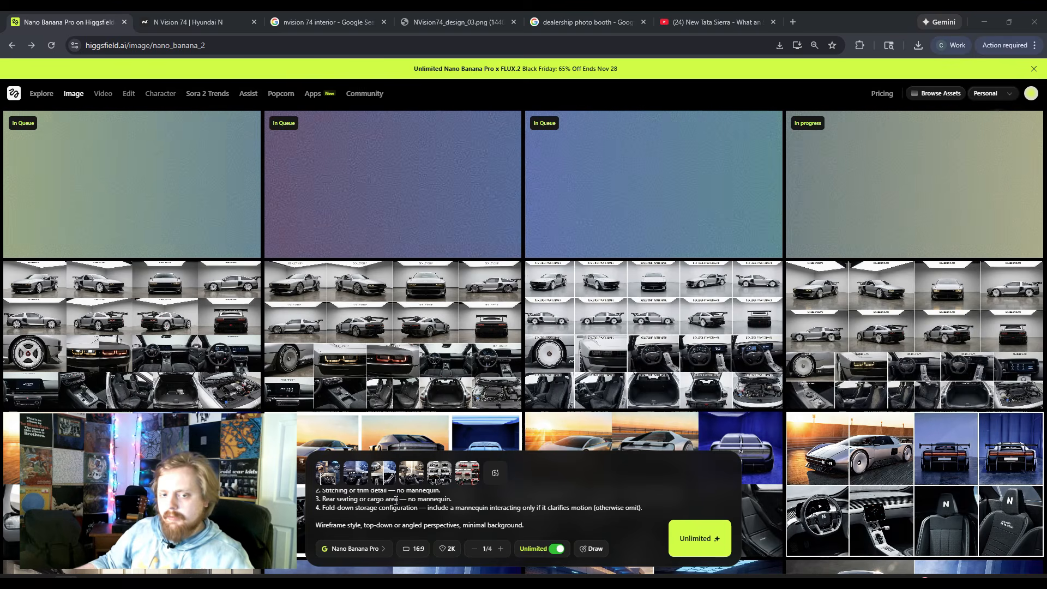
Generate a wireframe mechanical sheet with underbody and rear drive placeholders, plus an airflow sheet with front, rear and 360-degree orbit diagrams using directional arrows.
key(ctrl+a)
key(ctrl+v)
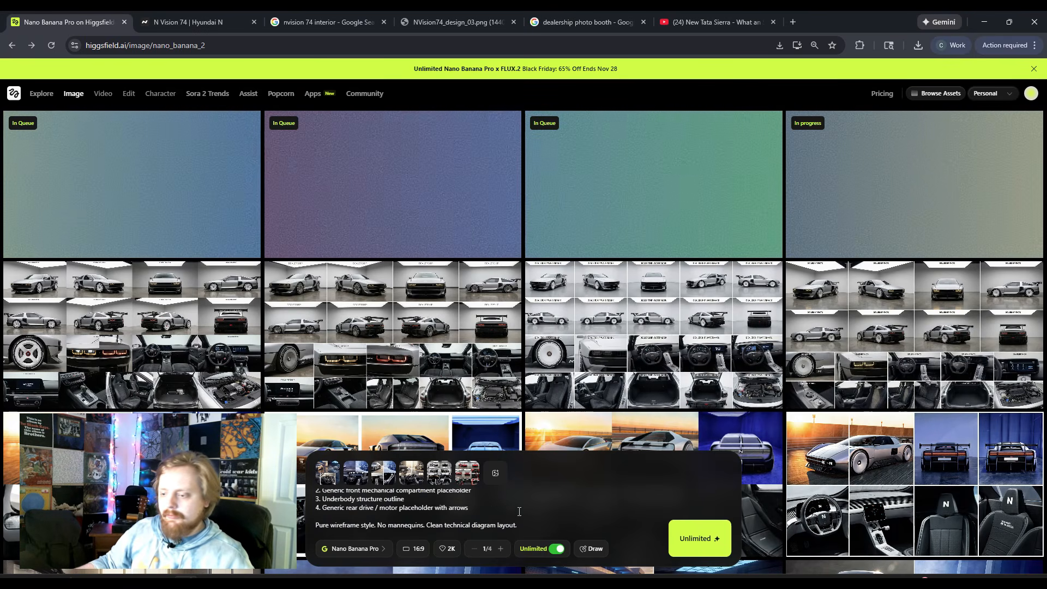
click(705, 541)
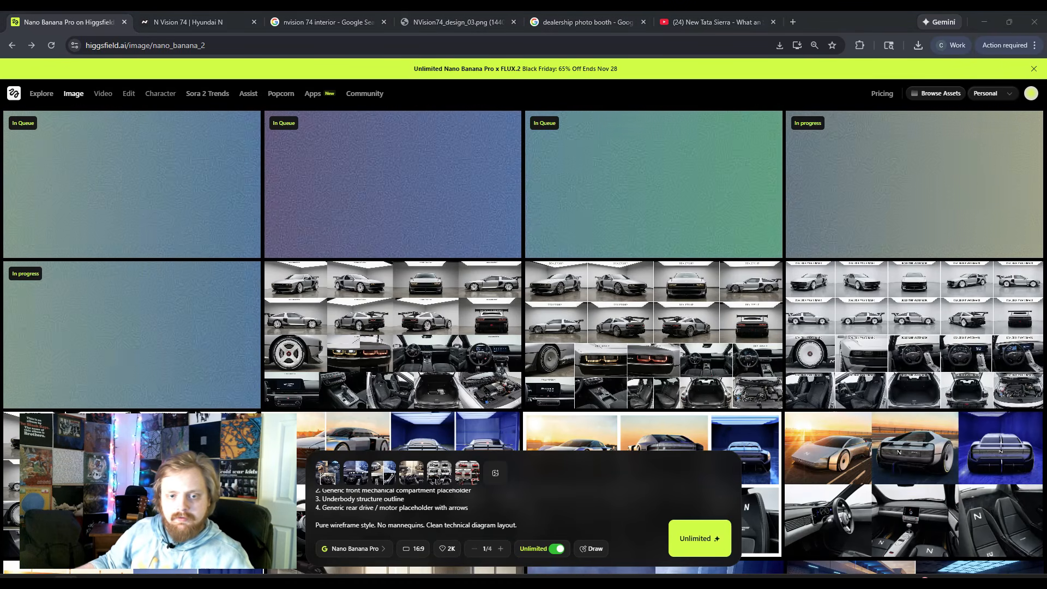
click(395, 500)
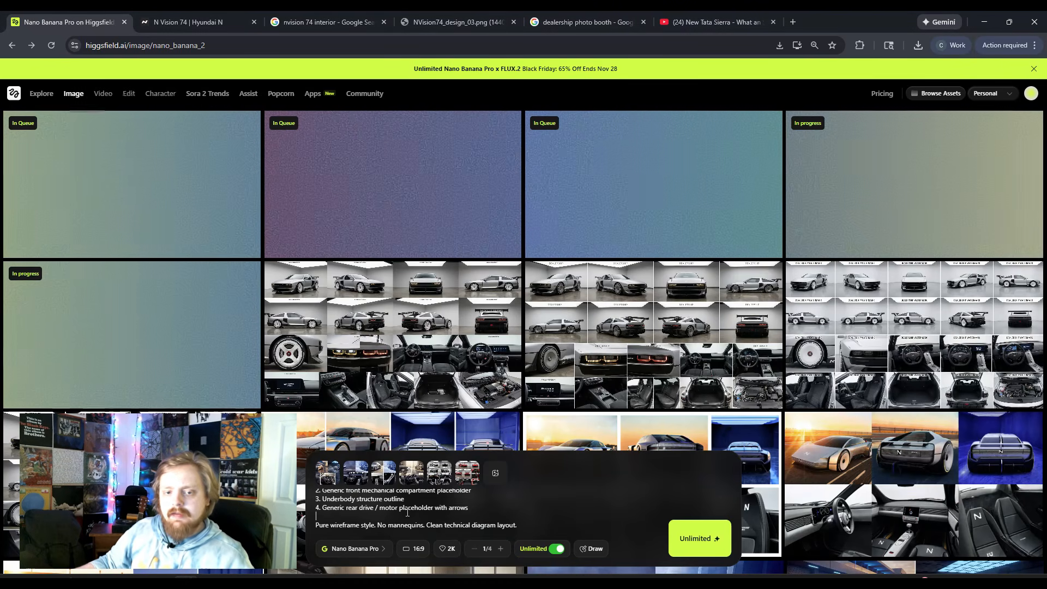
key(ctrl+a)
key(ctrl+v)
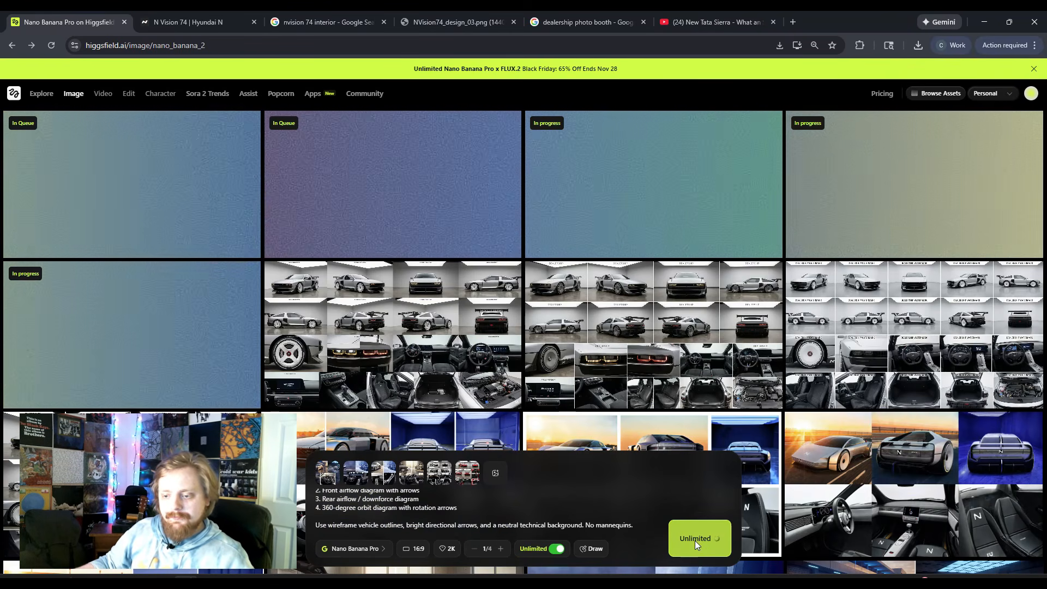
click(695, 541)
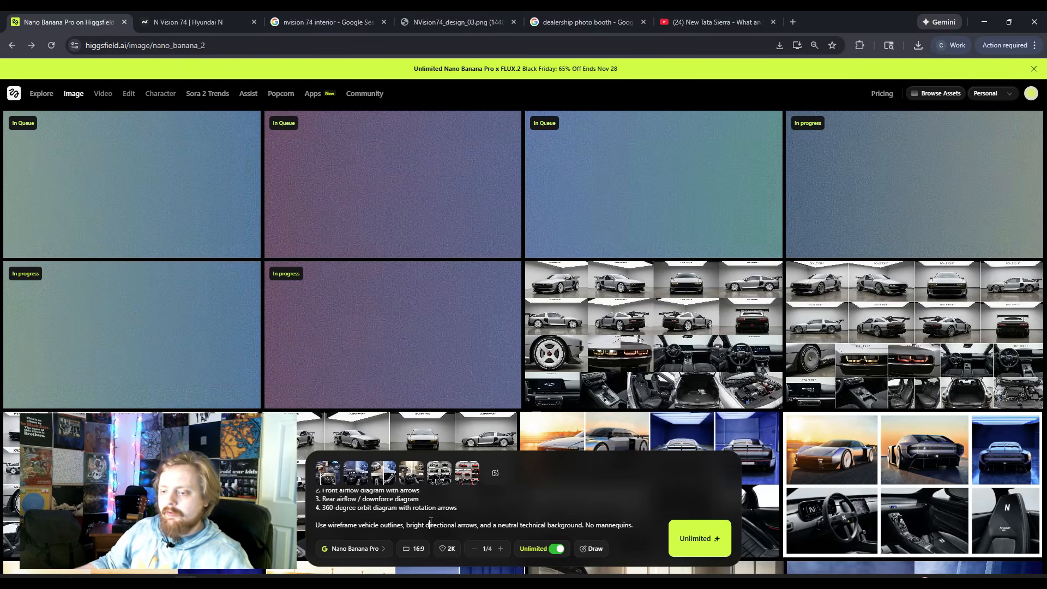
Generate a lighting diagram sheet for front 3/4, side and rear 3/4 views, plus the final storyboard sheet with a hero shot and CTA frame.
key(ctrl+a)
key(ctrl+v)
click(701, 542)
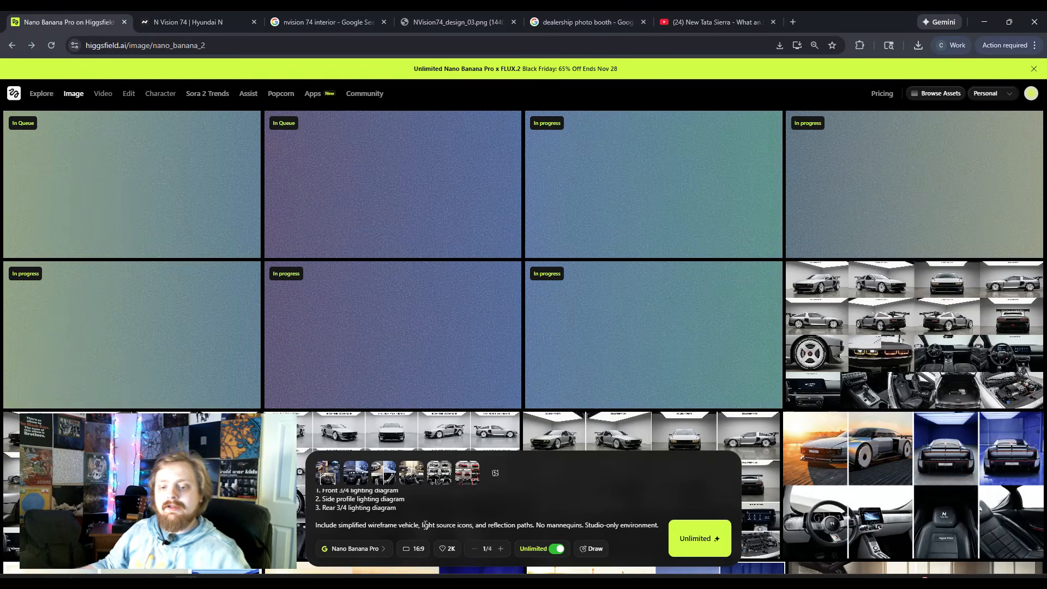
key(ctrl+a)
key(ctrl+v)
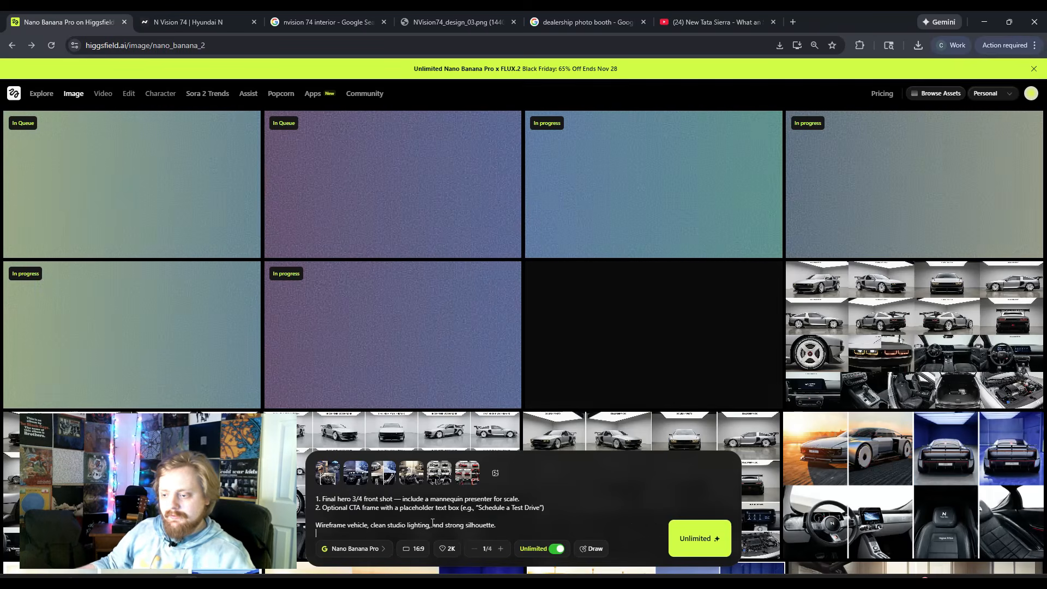
click(691, 538)
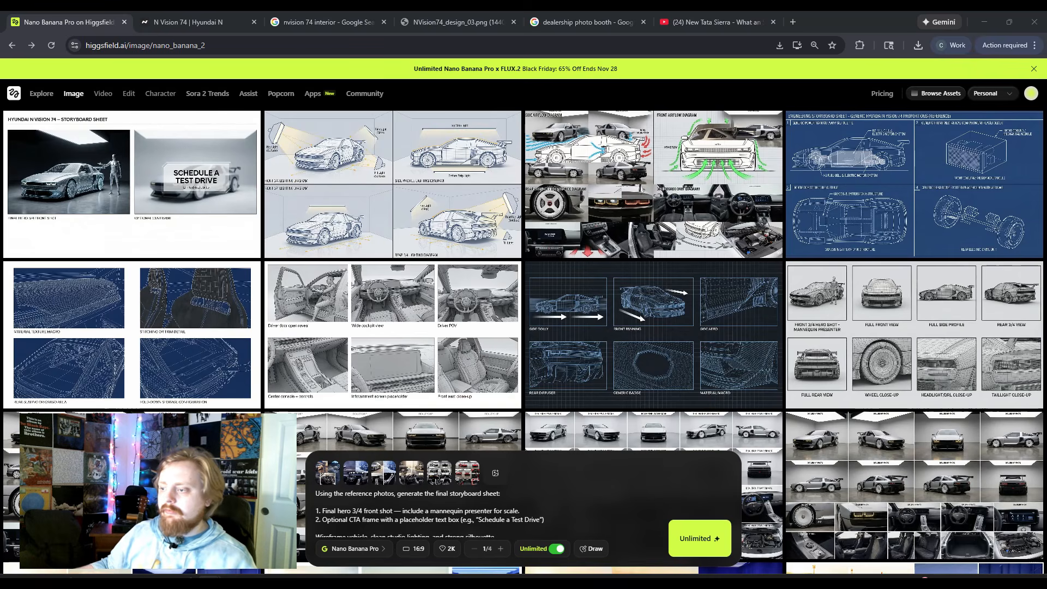
Review the generated wireframe storyboard sheets enlarged one by one, from exterior views through interior, mechanical, airflow and lighting diagrams.
click(911, 316)
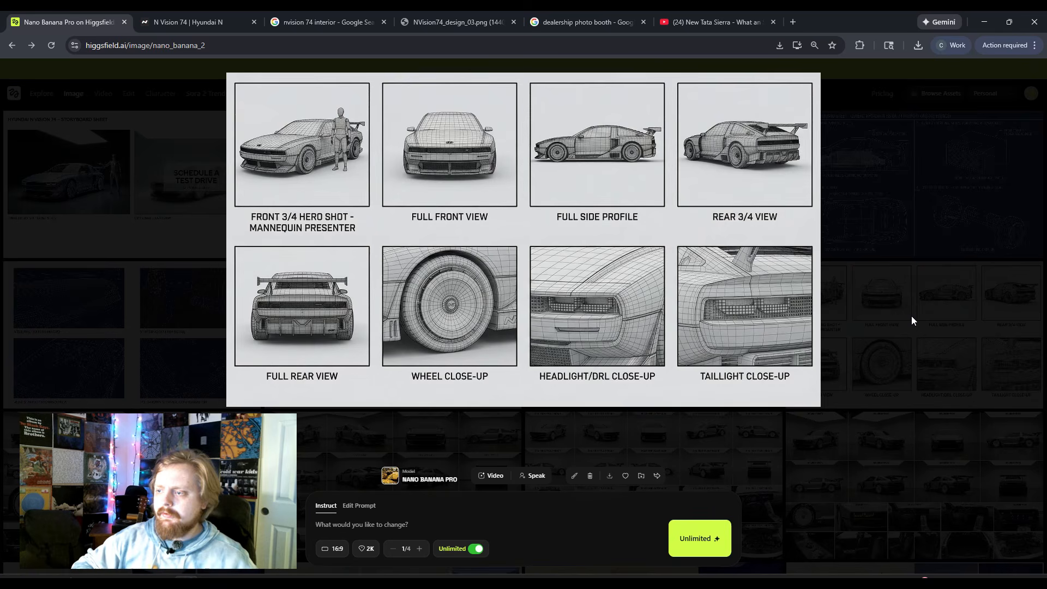
key(Right)
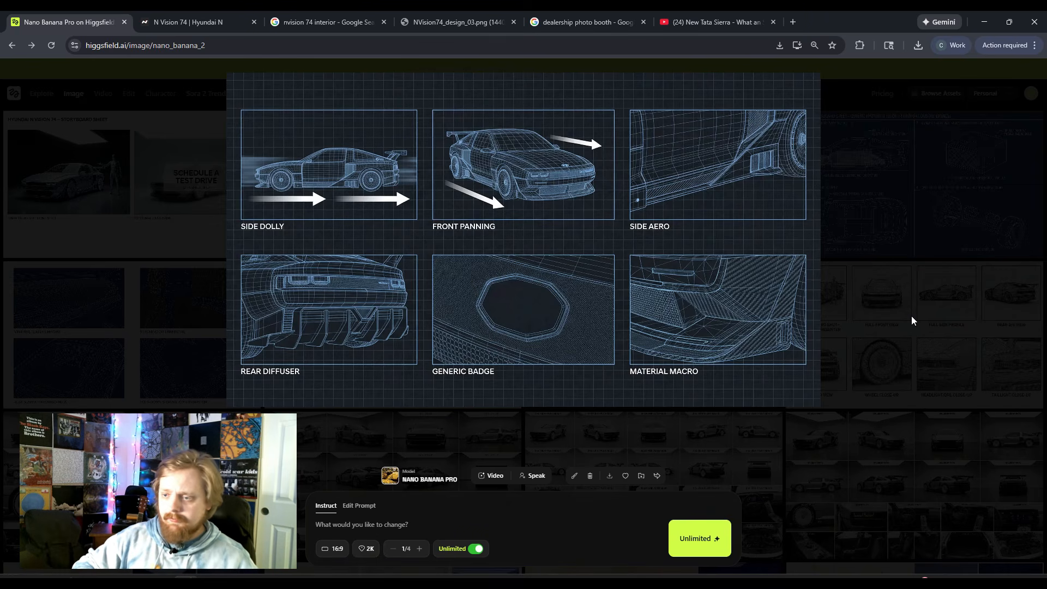
key(Right)
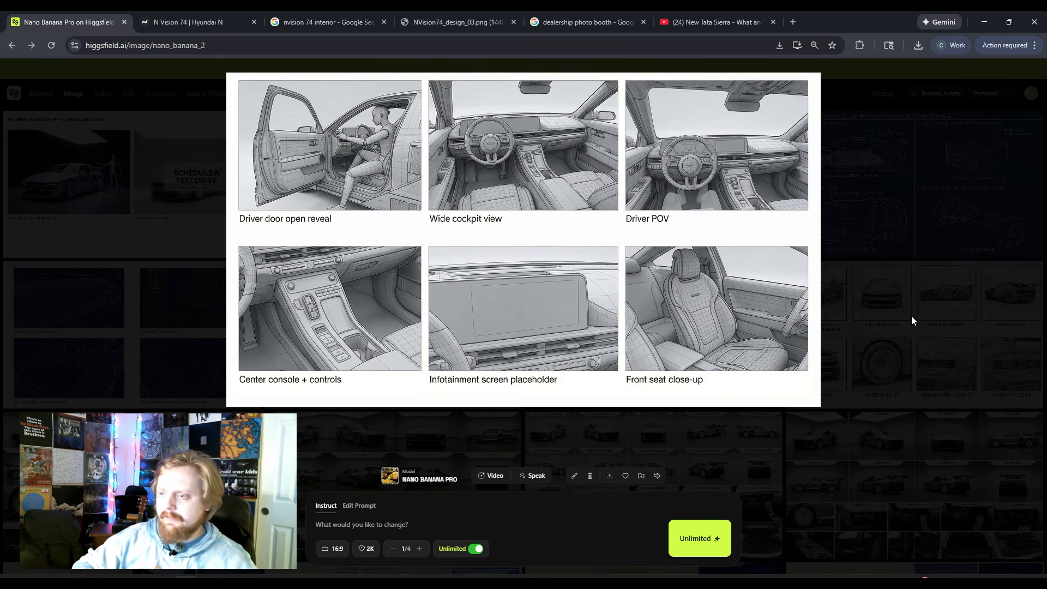
key(Right)
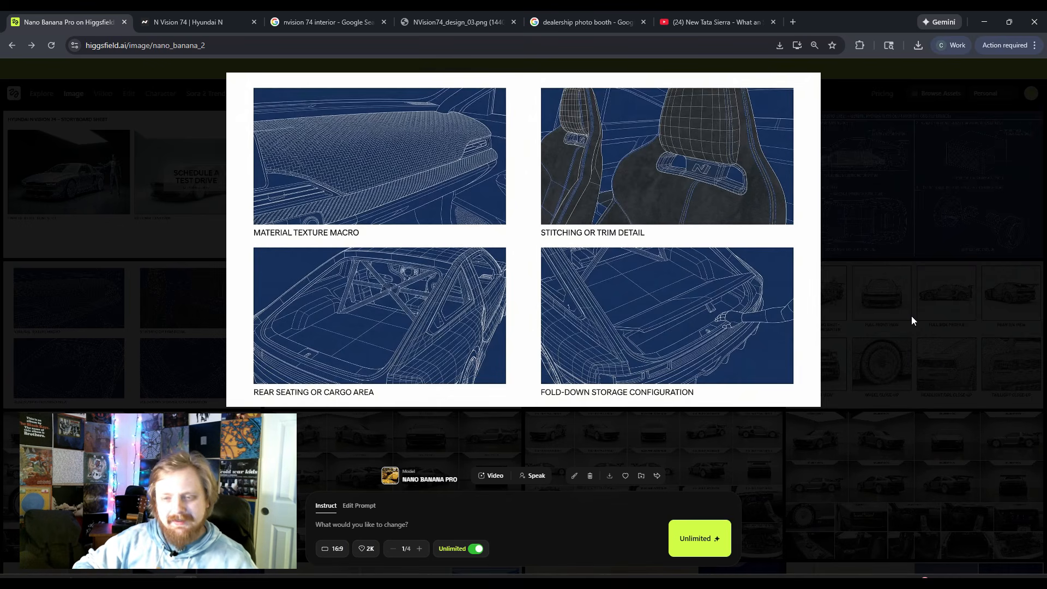
key(Right)
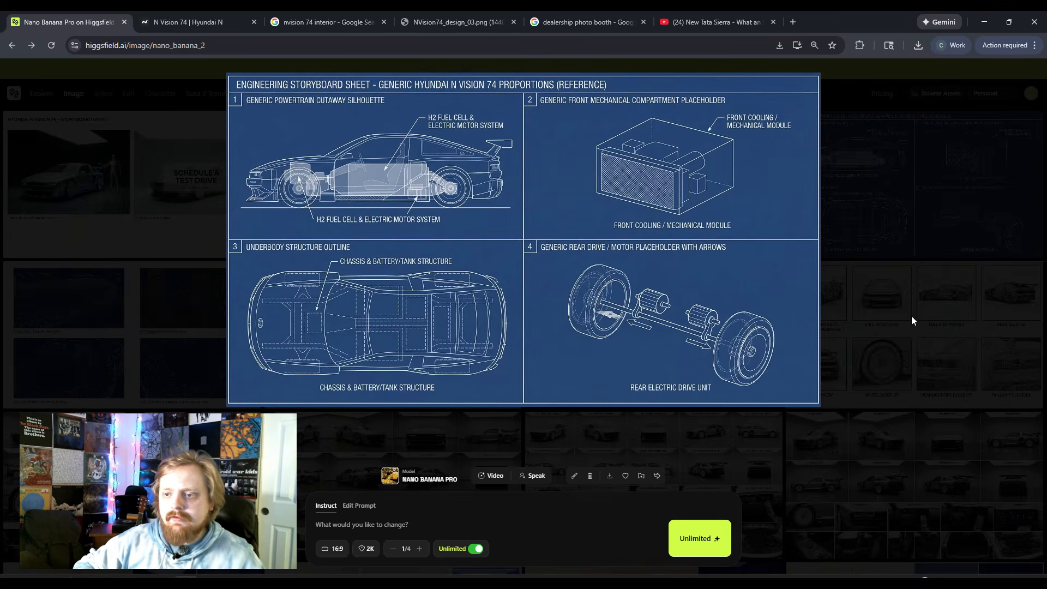
key(Right)
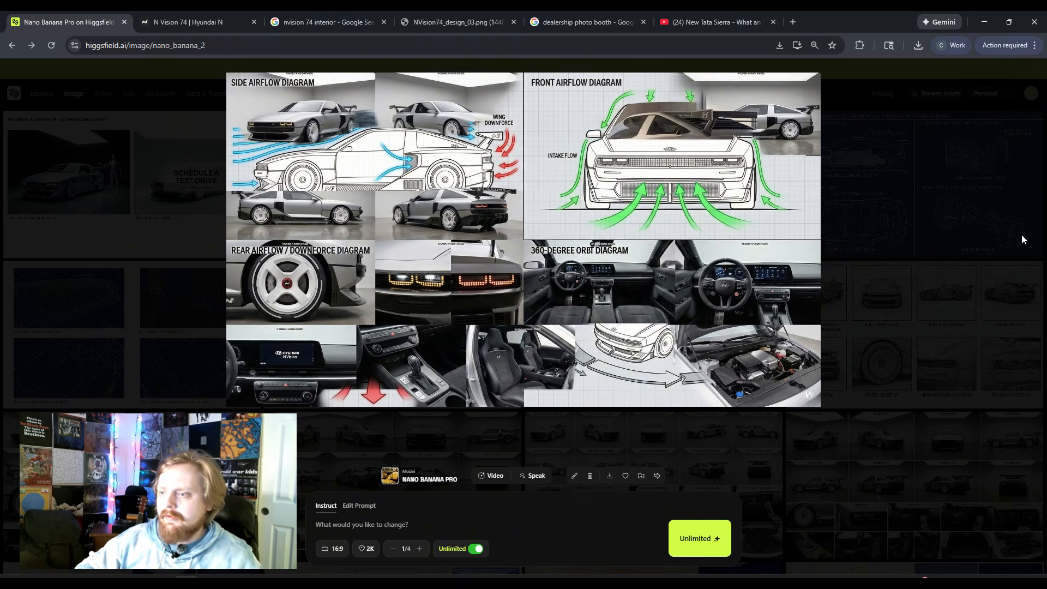
key(Right)
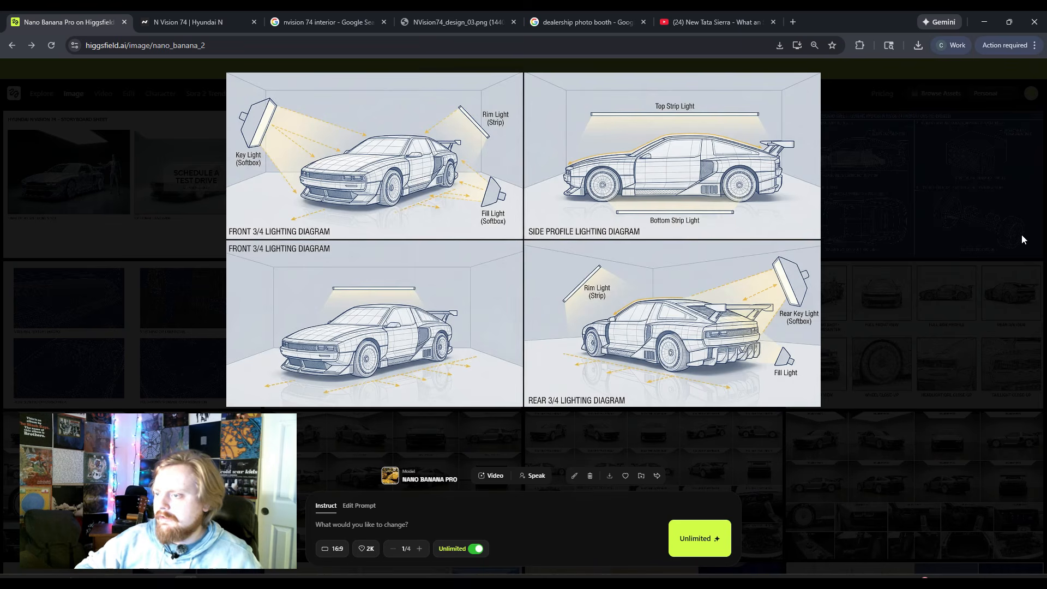
key(Right)
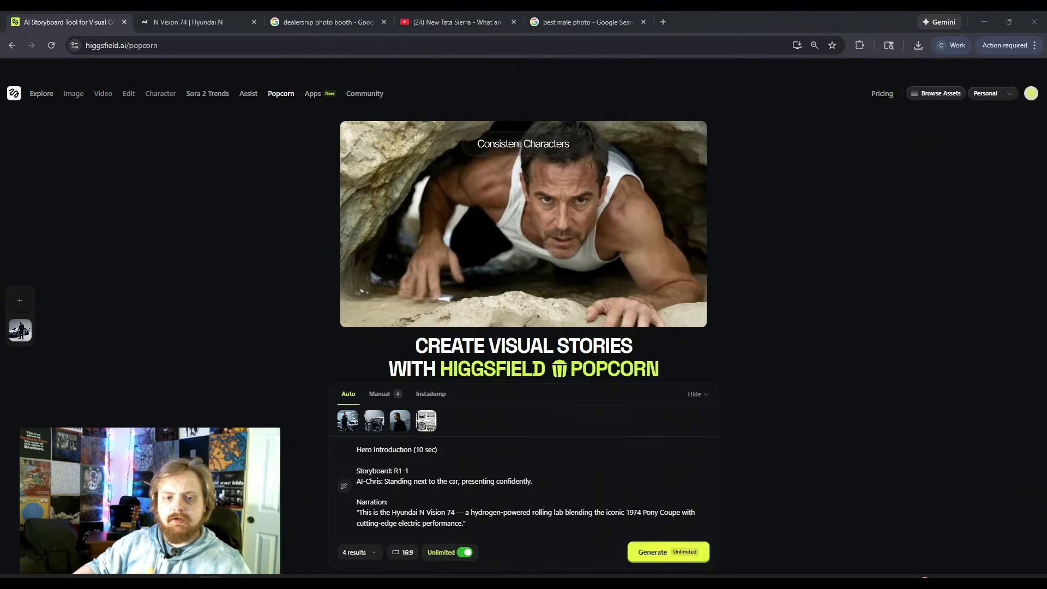
Generate four-result 16:9 Popcorn storyboards from the Hero Introduction R1-1 prompt and the Front View & Cooling Concept R1-2 prompt.
click(654, 552)
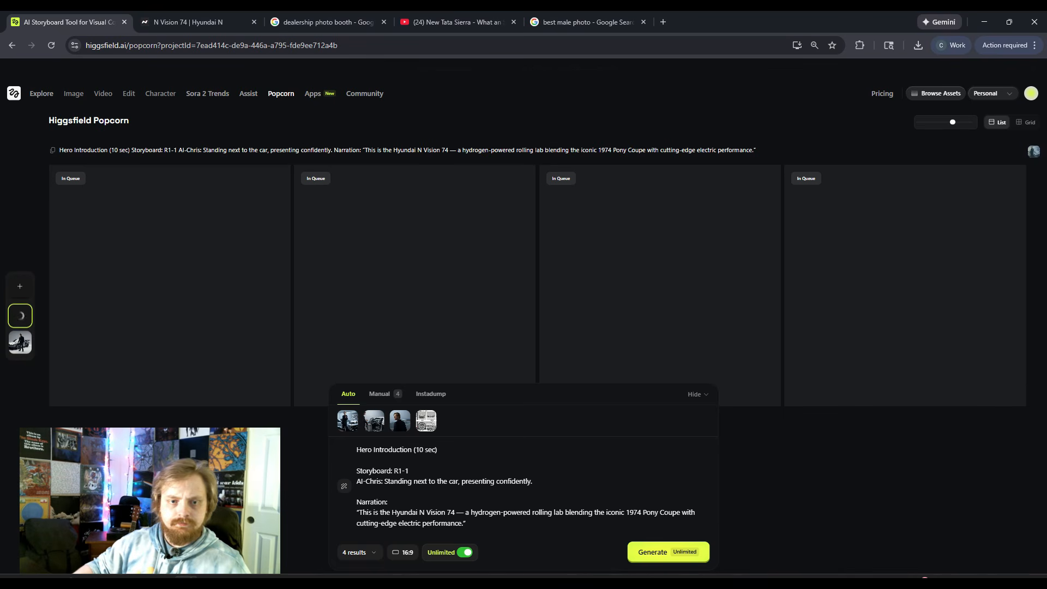
key(ctrl+a)
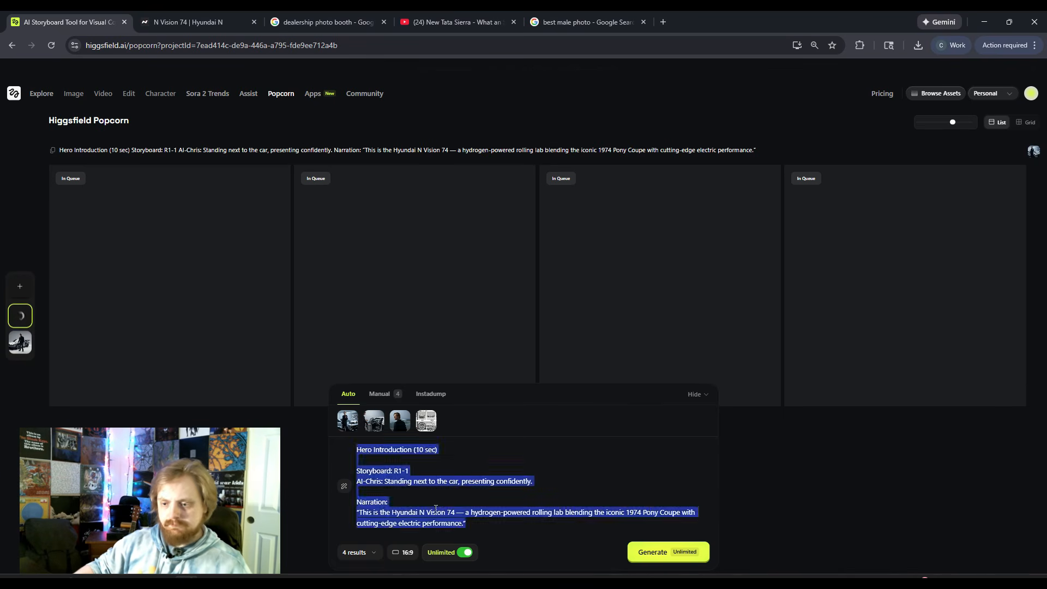
text(Front View & Cooling Concept (10 sec)  Storyboard: R1-2  Narration: "The front design is all about airflow and cooling efficiency, supporting the fuel-cell stack and high-output electric systems under hard driving.")
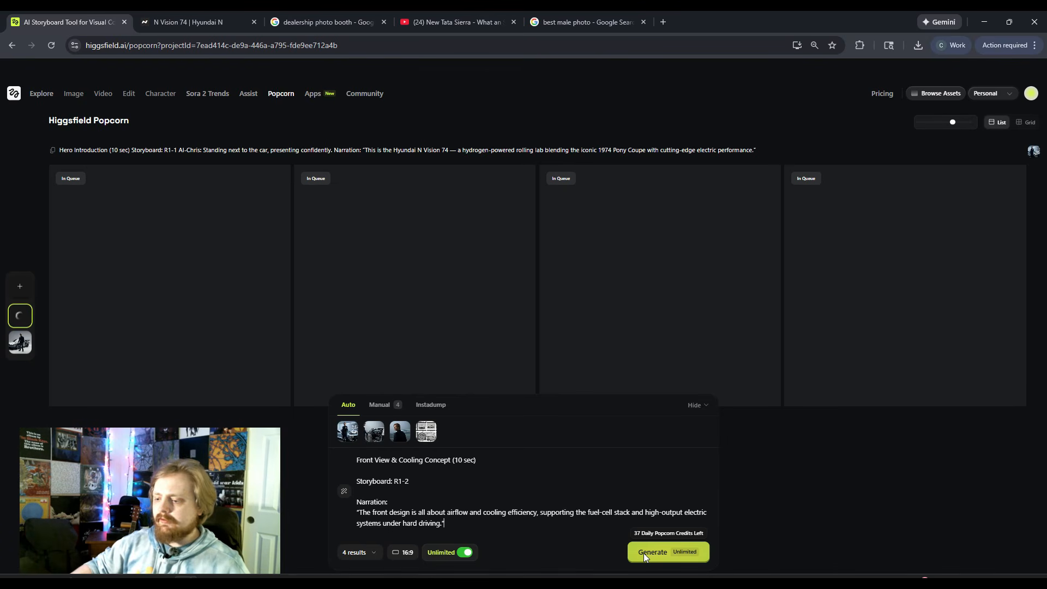
click(649, 553)
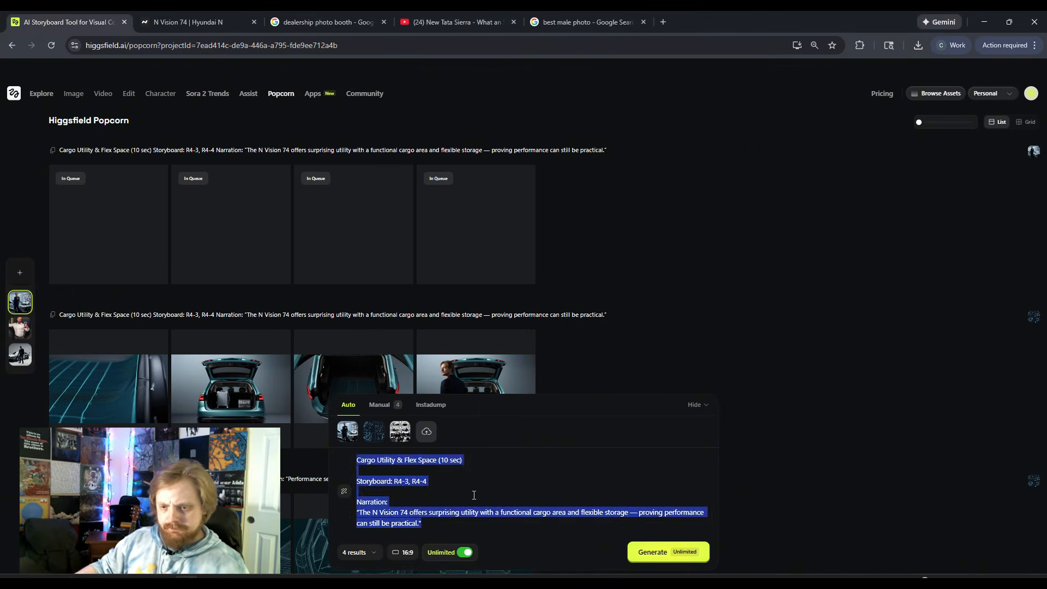
click(384, 424)
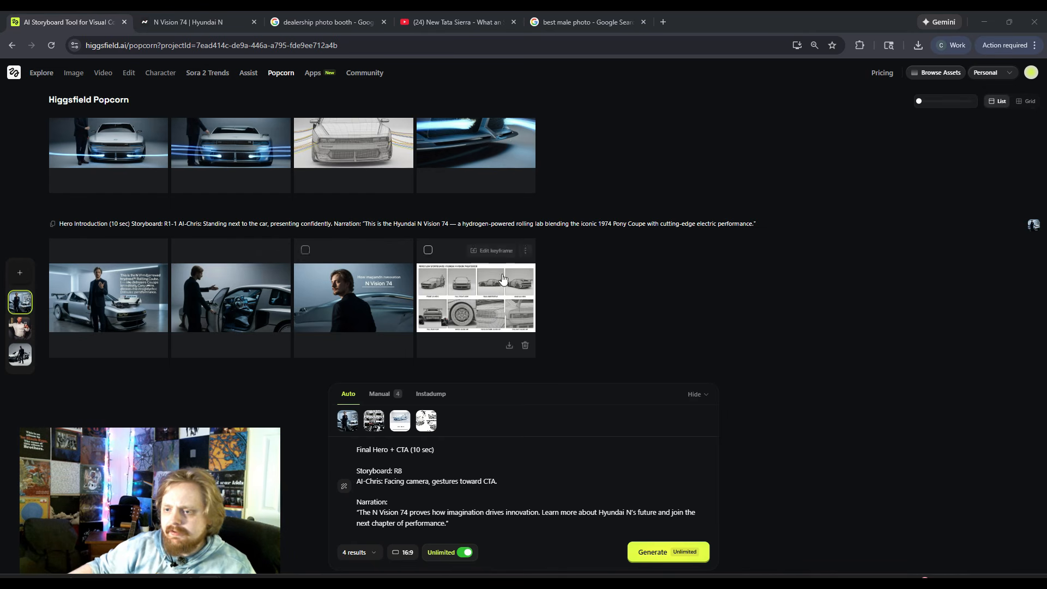
Examine the Popcorn keyframes scene by scene, from the Hero Introduction through interior, cargo and powertrain to the Final Hero + CTA.
scroll(600, 294, up, 3)
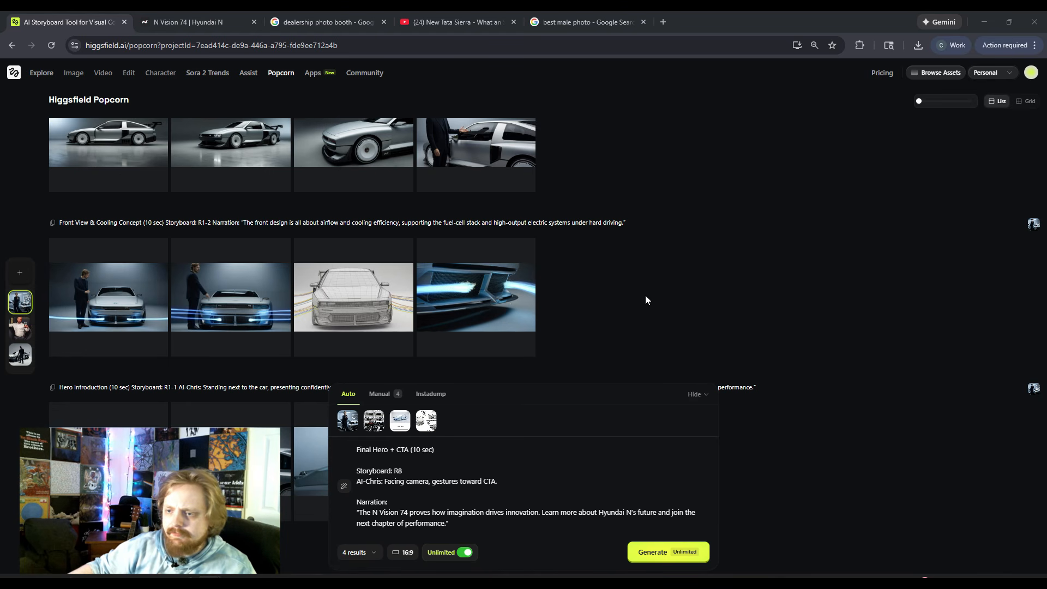
scroll(646, 299, up, 3)
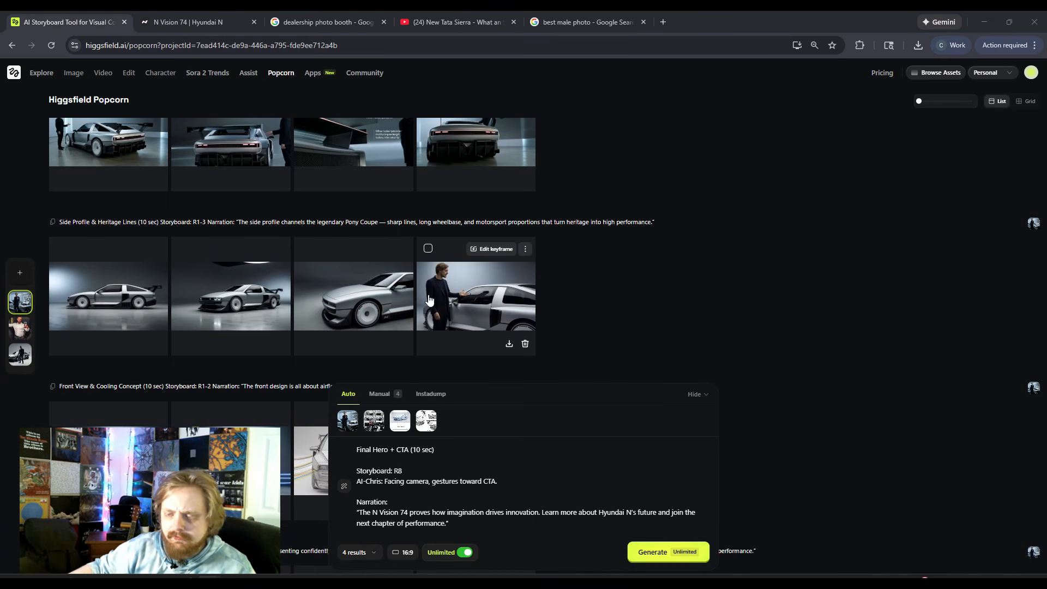
scroll(587, 300, up, 2)
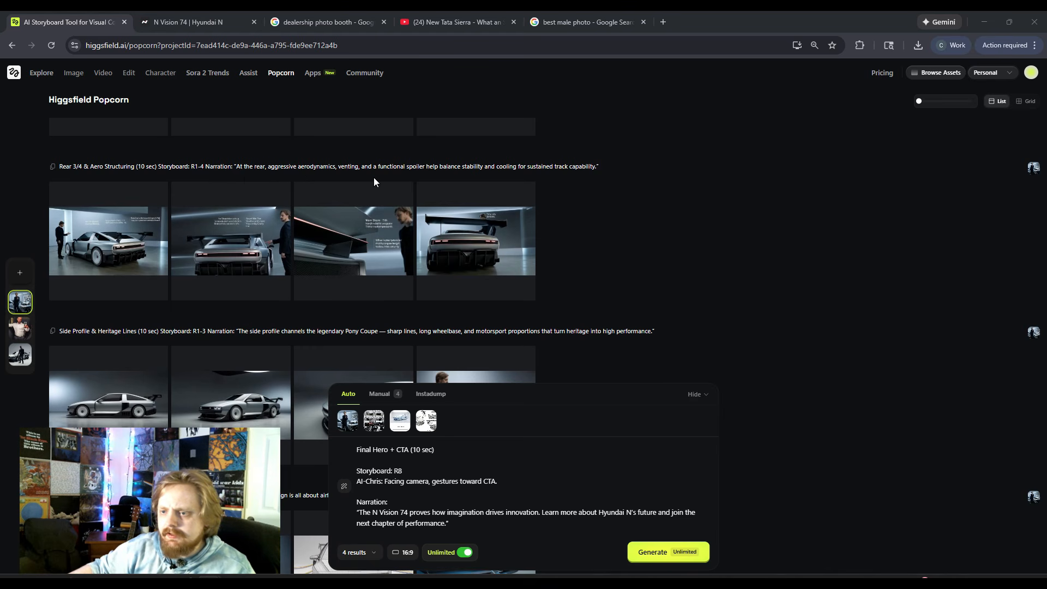
scroll(643, 264, up, 3)
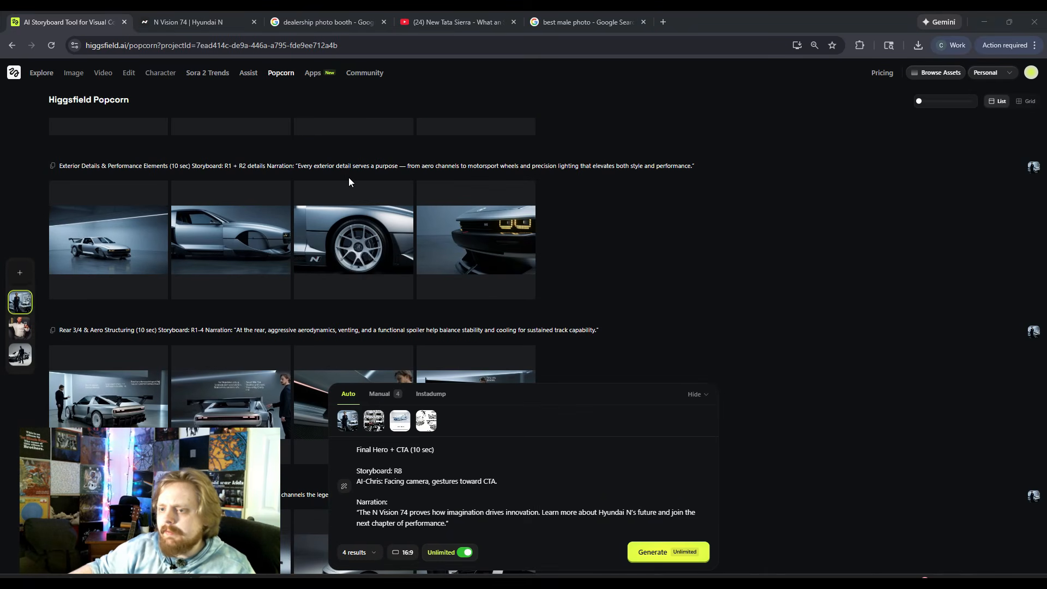
scroll(747, 292, up, 3)
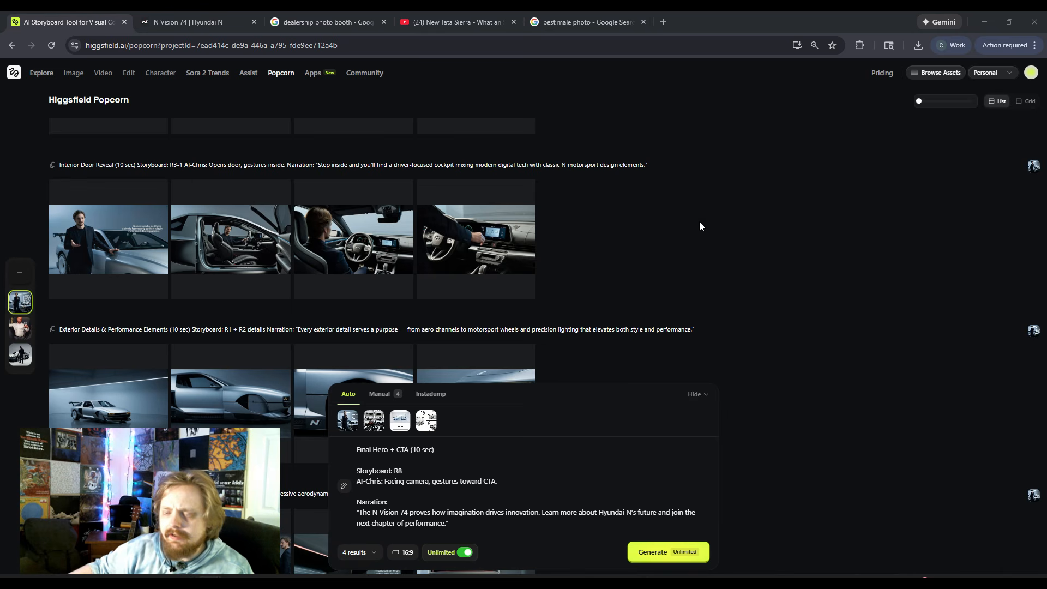
scroll(636, 254, up, 3)
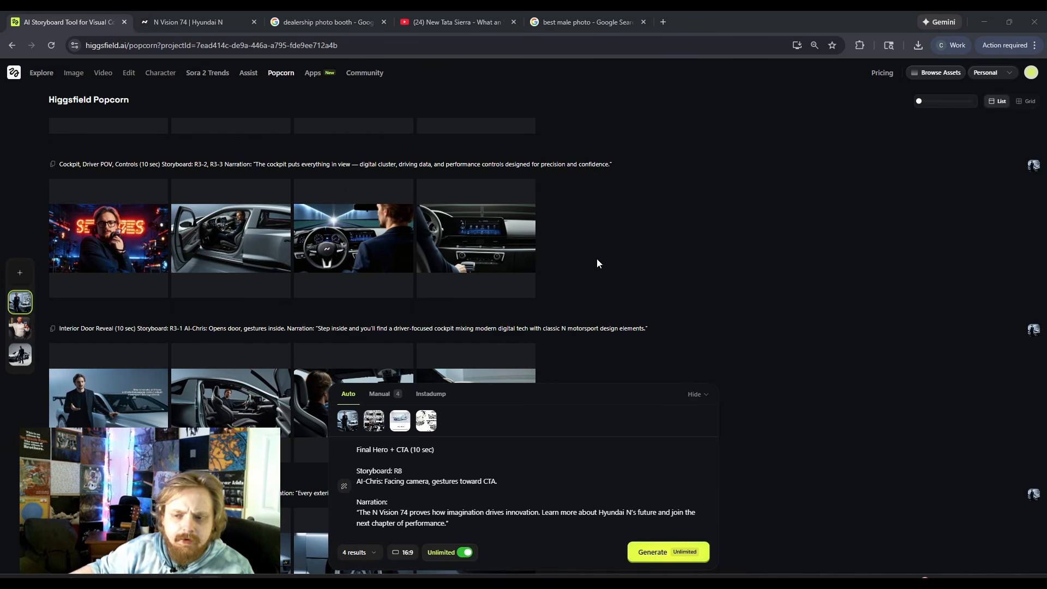
scroll(621, 271, up, 4)
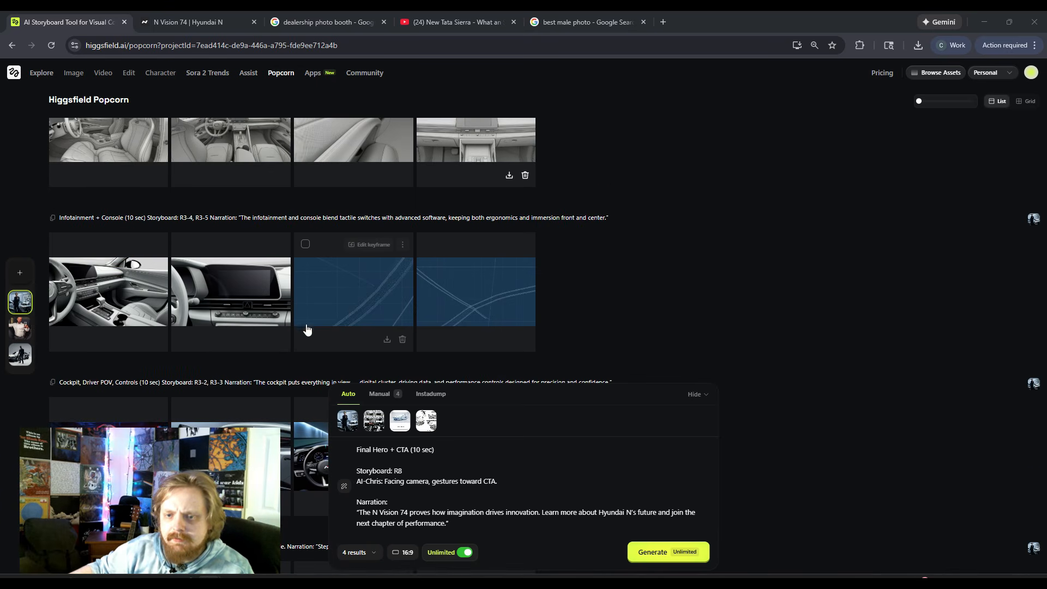
scroll(133, 278, up, 2)
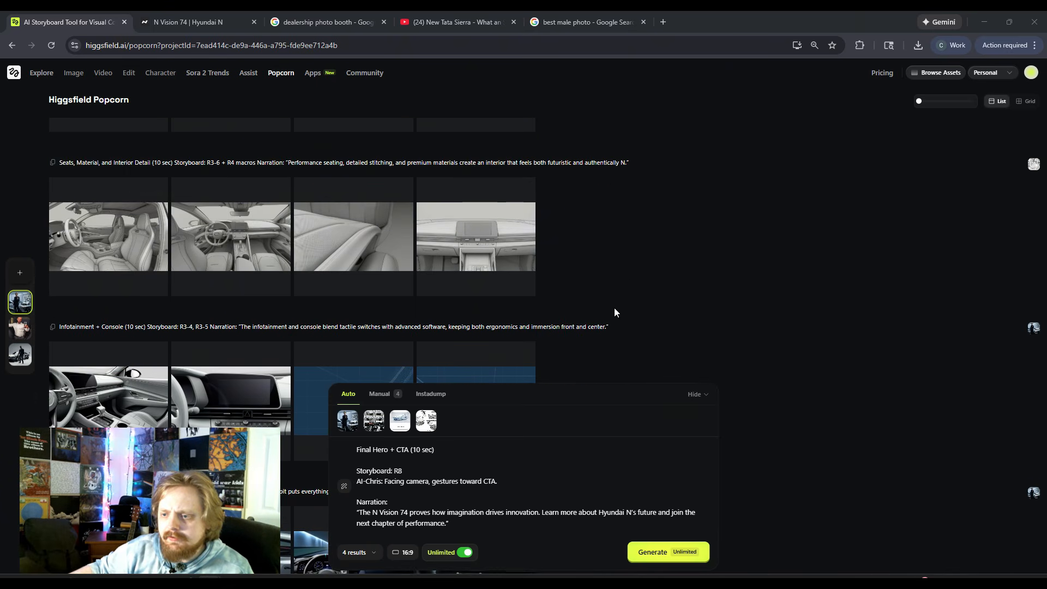
scroll(698, 304, up, 2)
scroll(253, 259, up, 6)
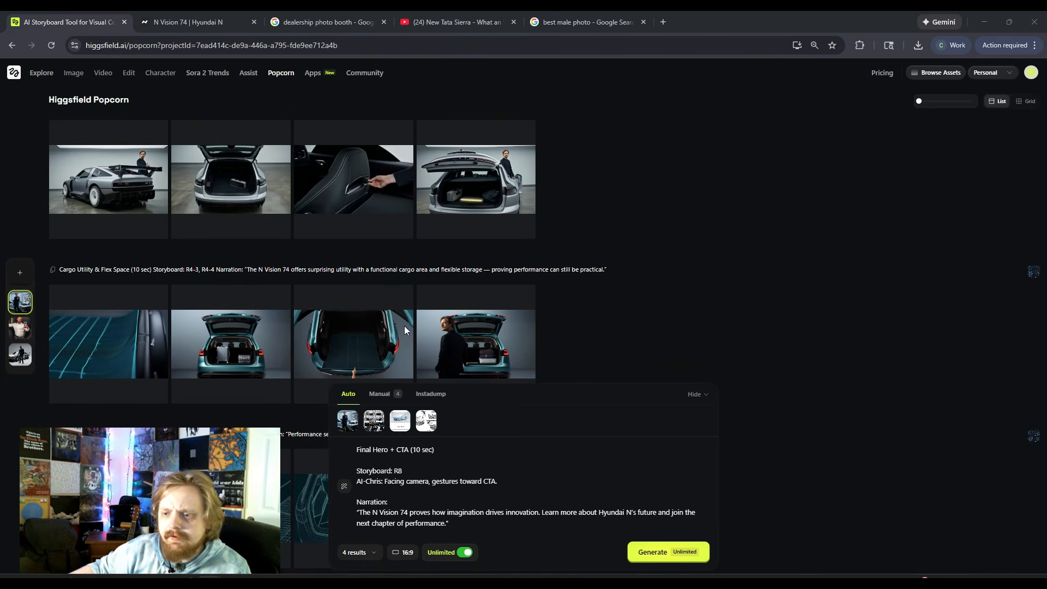
scroll(199, 253, up, 3)
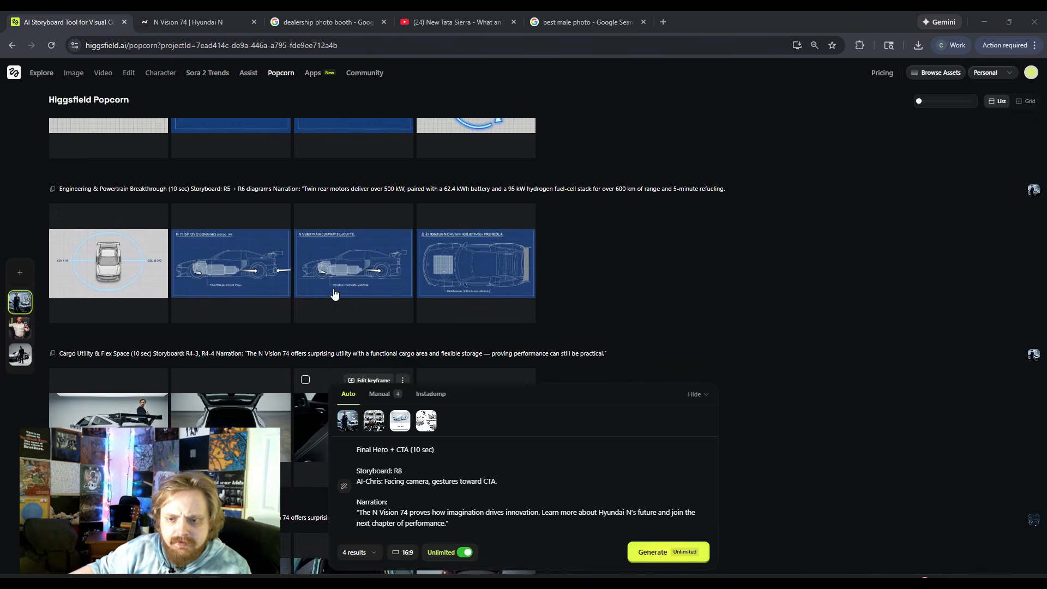
scroll(676, 300, up, 2)
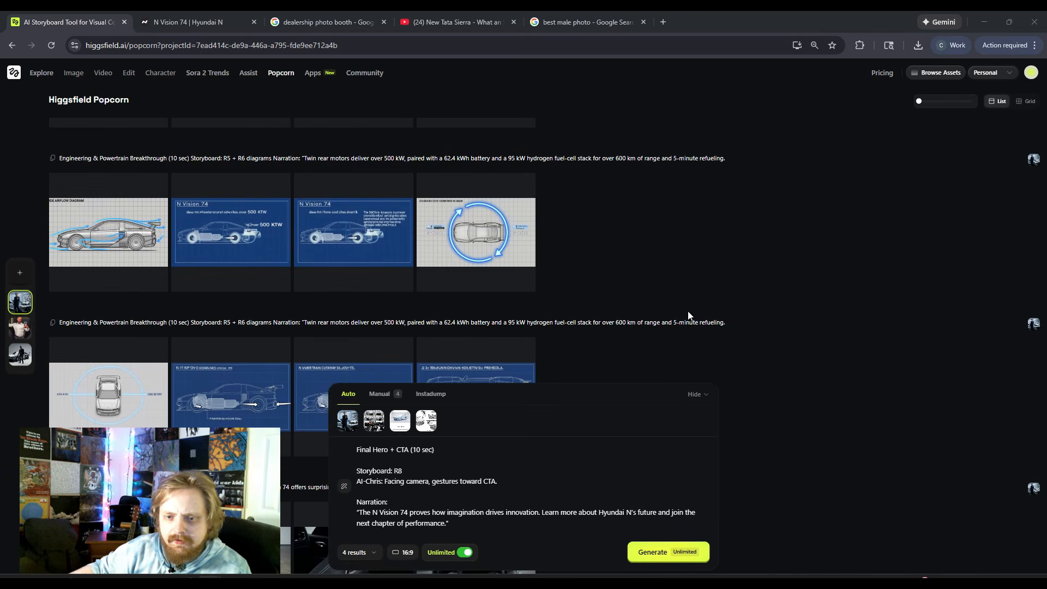
scroll(618, 341, down, 2)
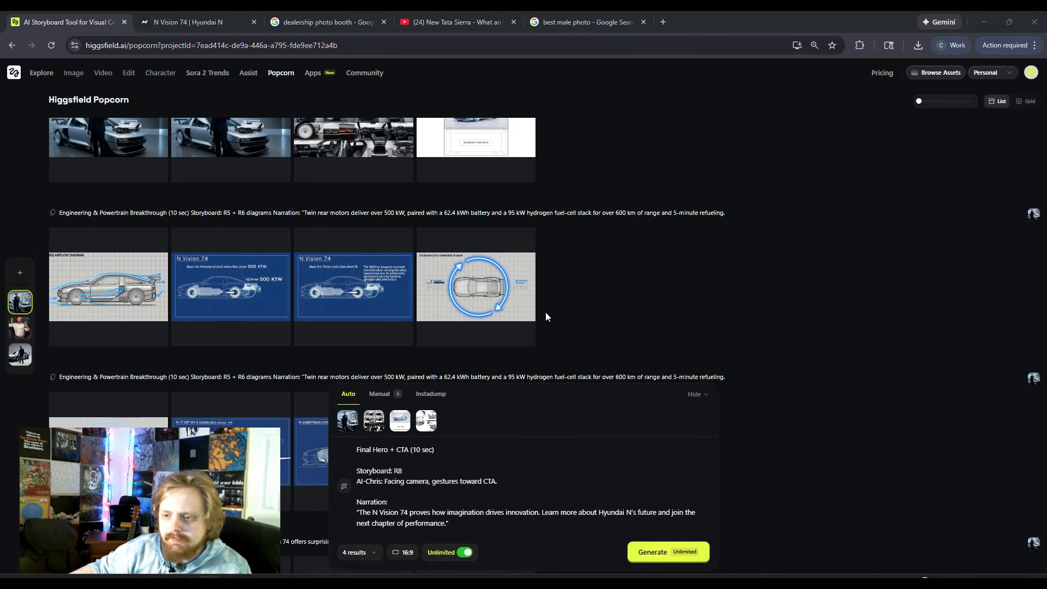
scroll(710, 278, up, 3)
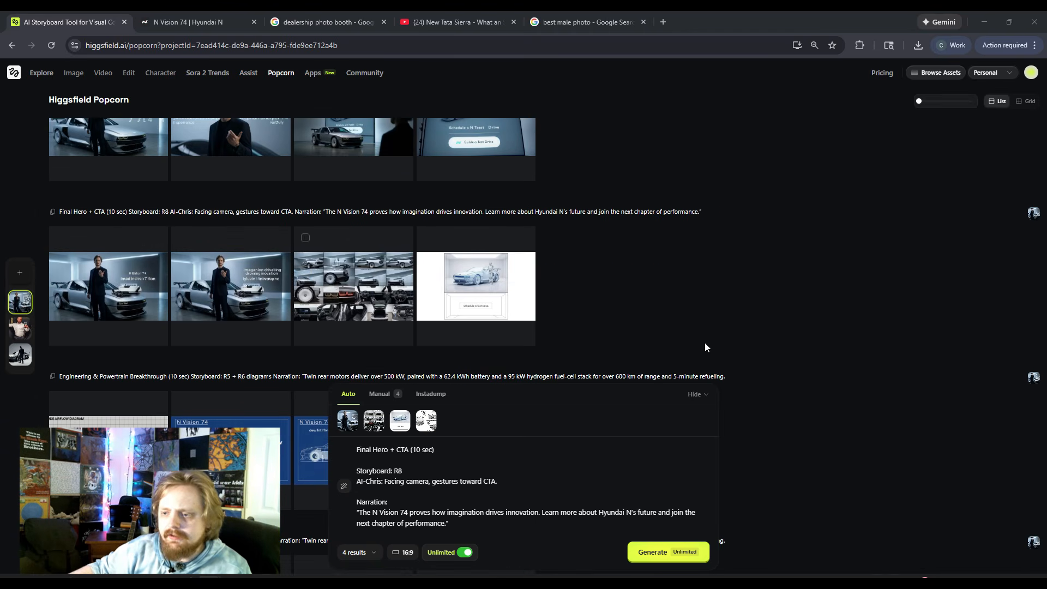
scroll(704, 343, up, 2)
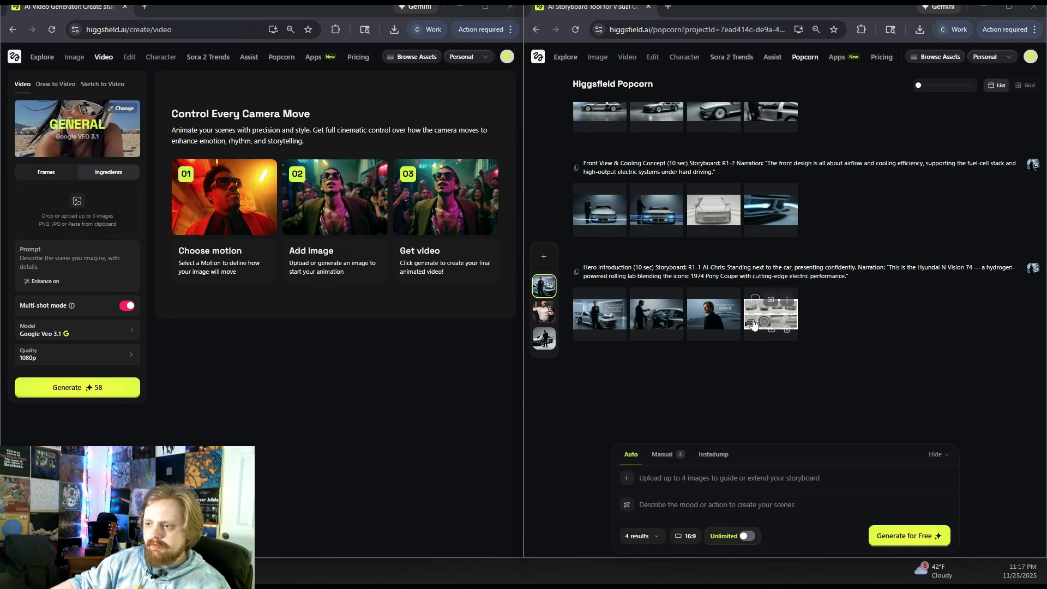
scroll(818, 338, up, 2)
scroll(761, 374, down, 2)
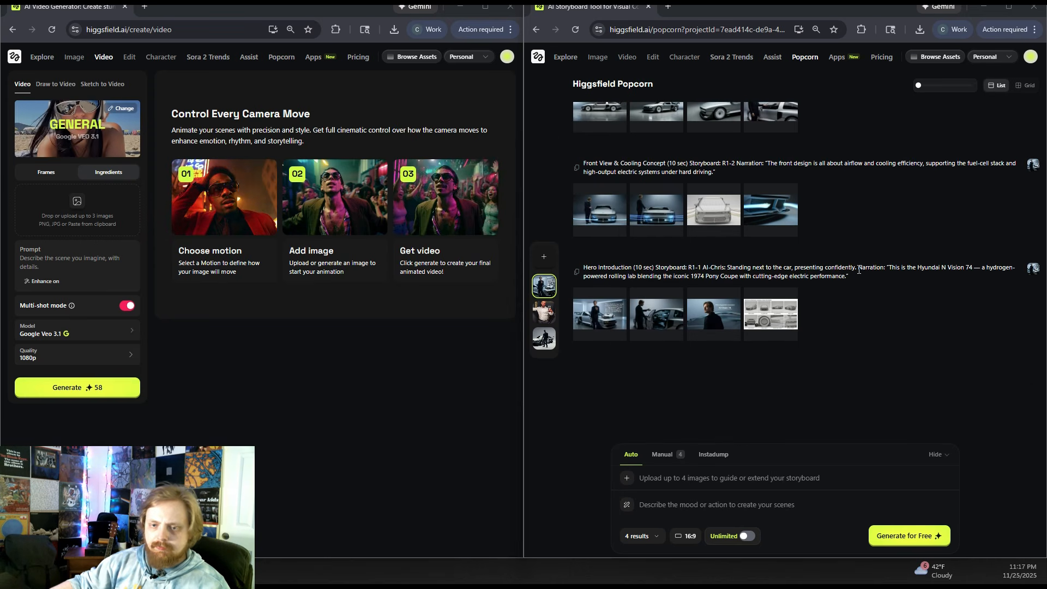
Set up a Google Veo 3.1 video with the Opening Hero (10 sec) visual prompt and its voiceover text.
mouse_move(108, 64)
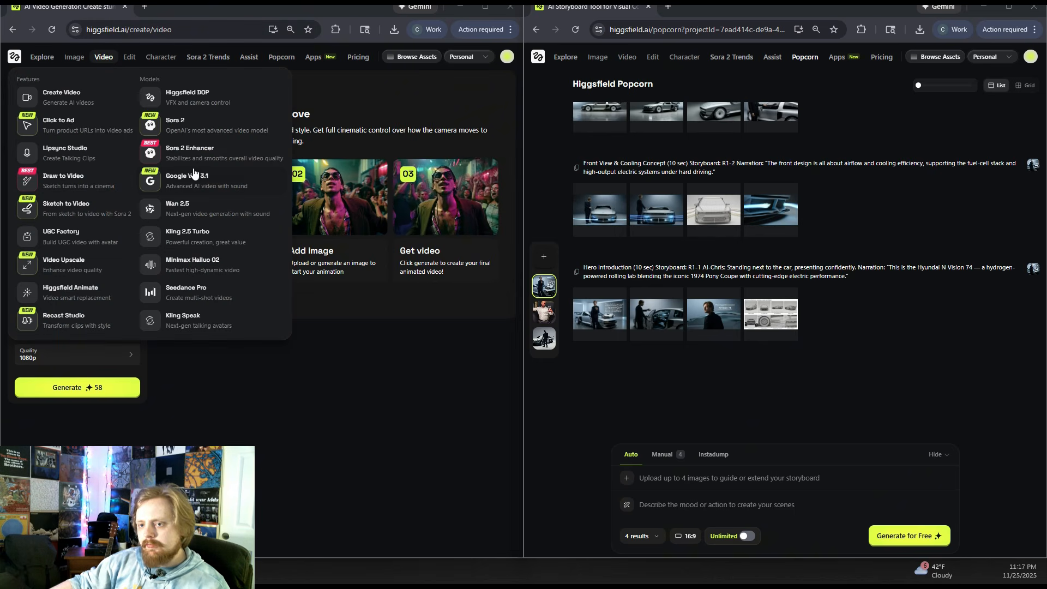
click(233, 192)
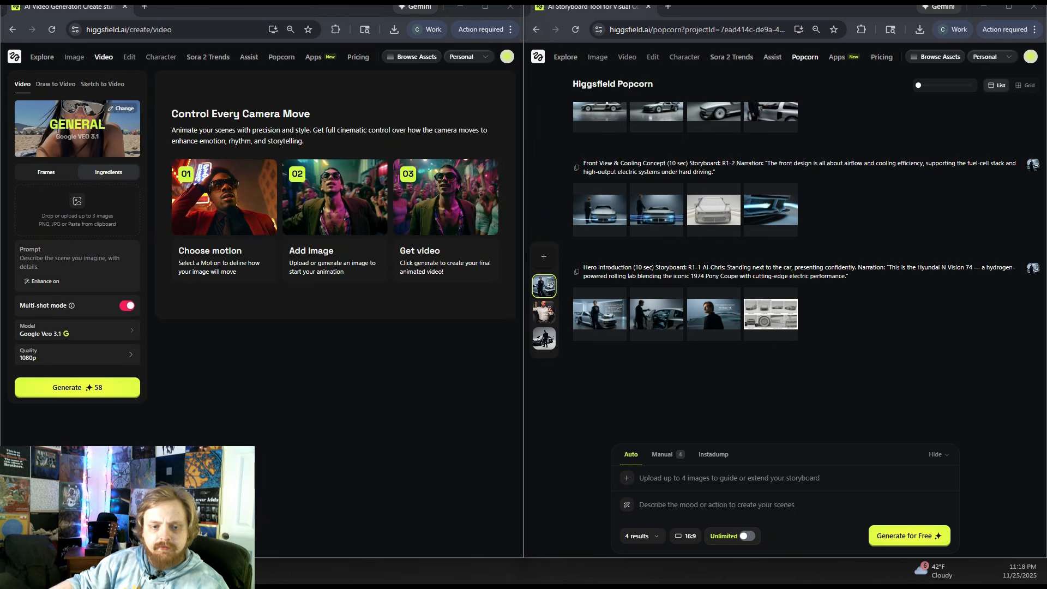
click(89, 258)
key(ctrl+v)
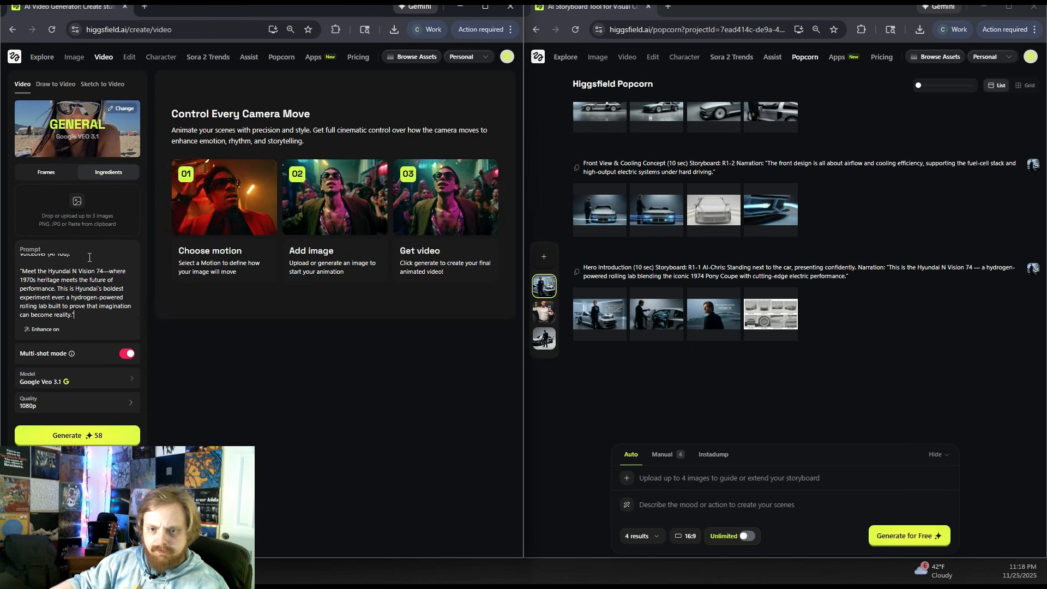
scroll(89, 257, up, 5)
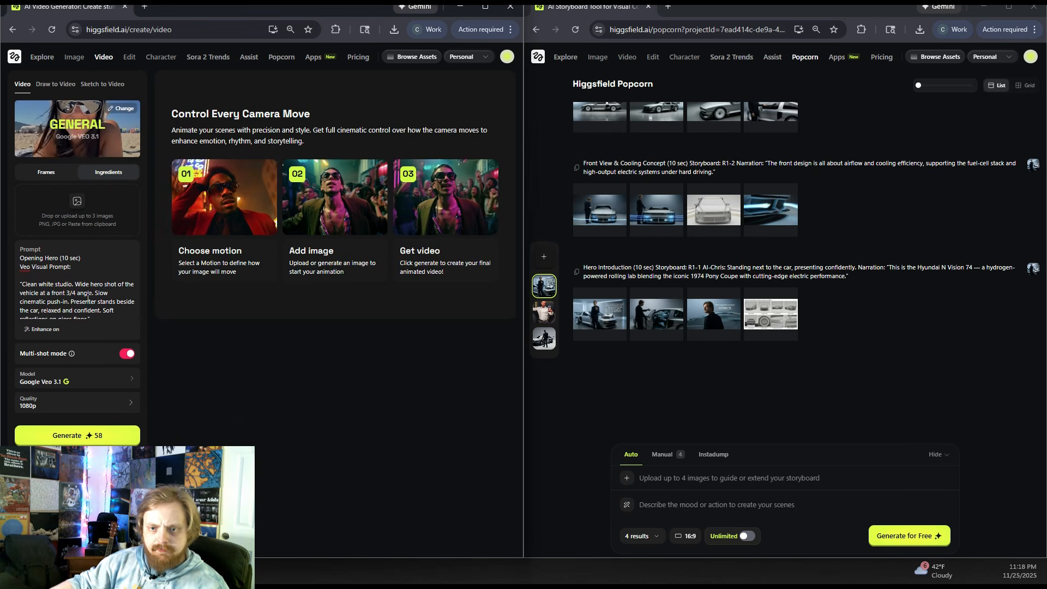
Add the first three Hero Introduction keyframes as the video's ingredient images and view the generated presenter clip full screen.
click(914, 326)
mouse_move(620, 331)
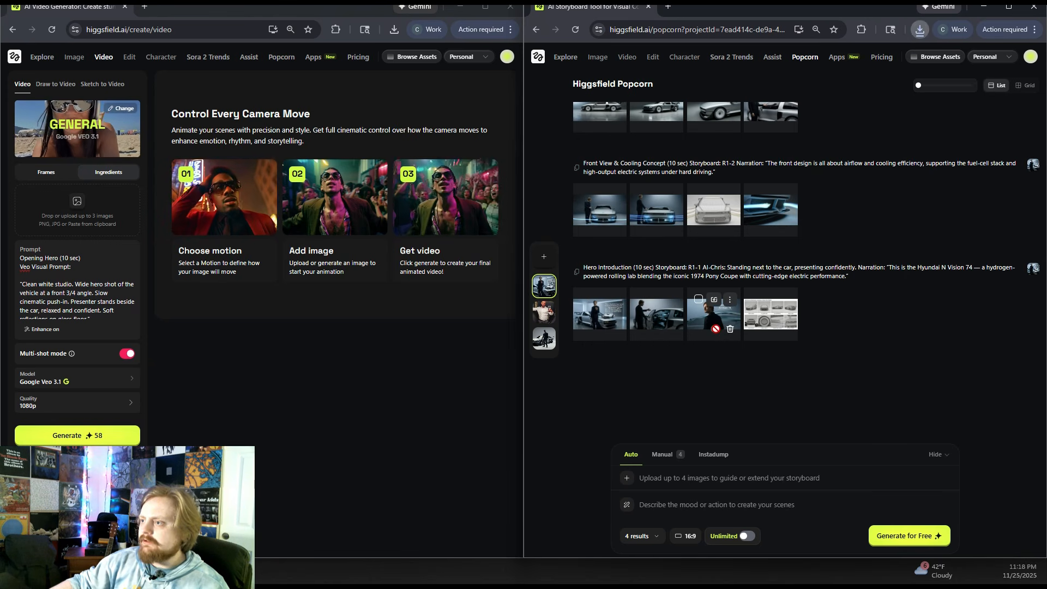
click(920, 30)
drag(839, 159, 90, 207)
key(alt+Left)
drag(840, 81, 97, 221)
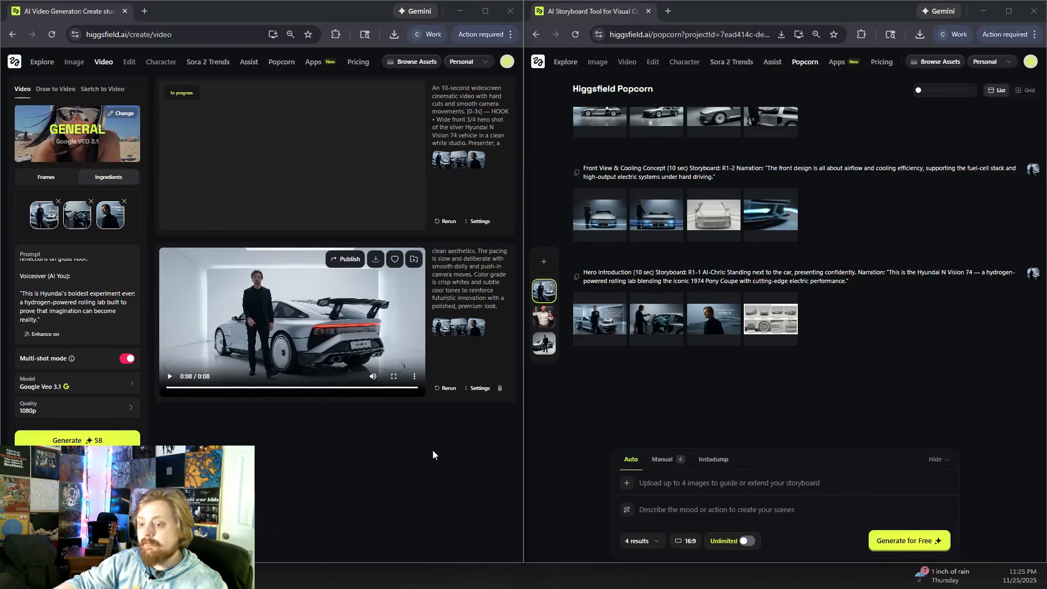
click(393, 377)
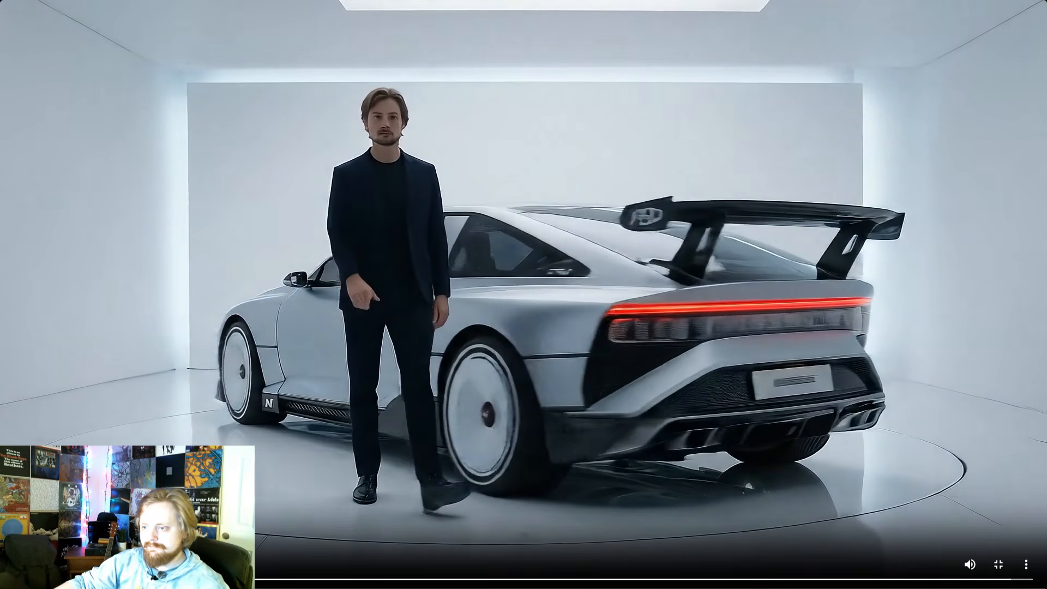
Leave the full-screen clip and examine the generated Veo 3.1 videos, from the presenter shots through exterior details to interior, cargo and powertrain scenes.
key(Escape)
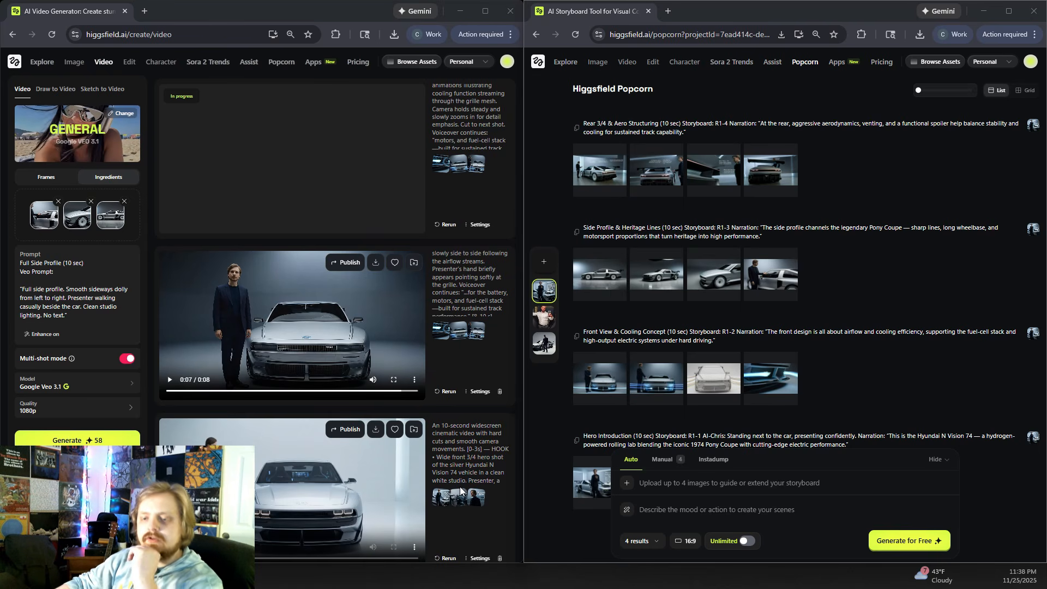
scroll(466, 424, down, 4)
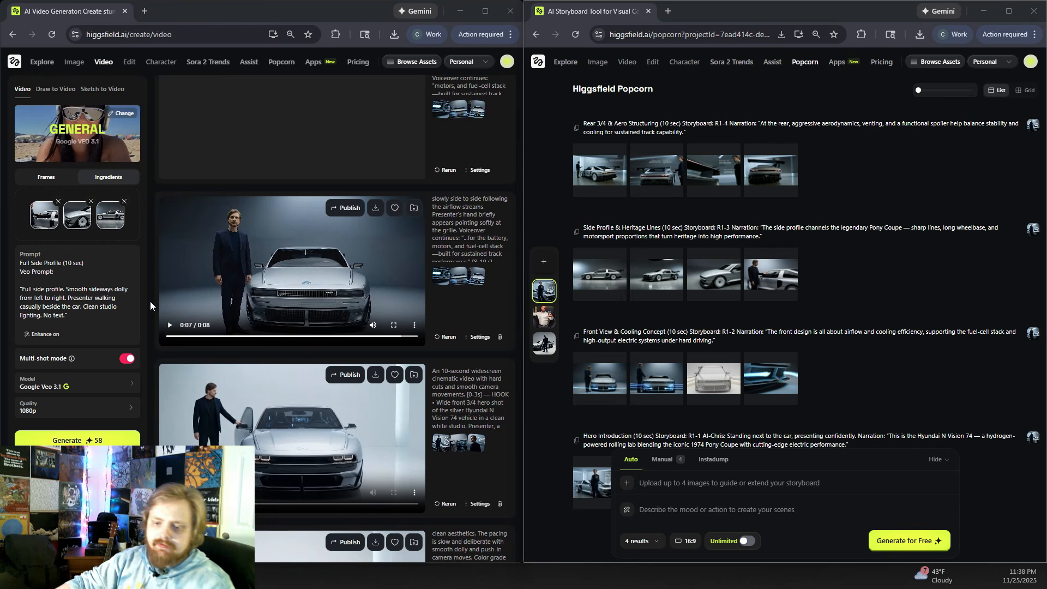
click(412, 484)
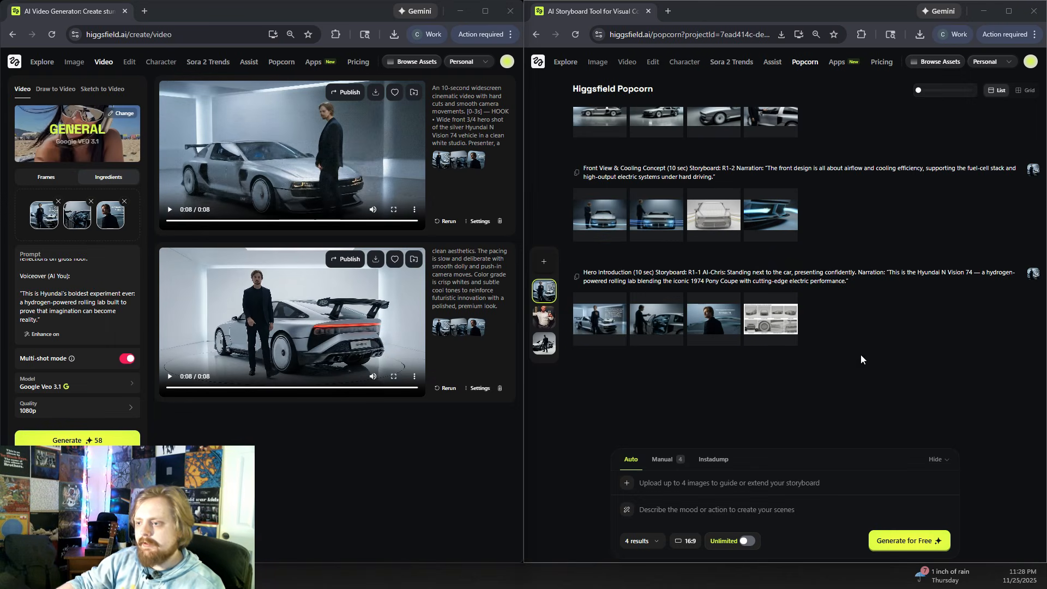
scroll(861, 290, up, 4)
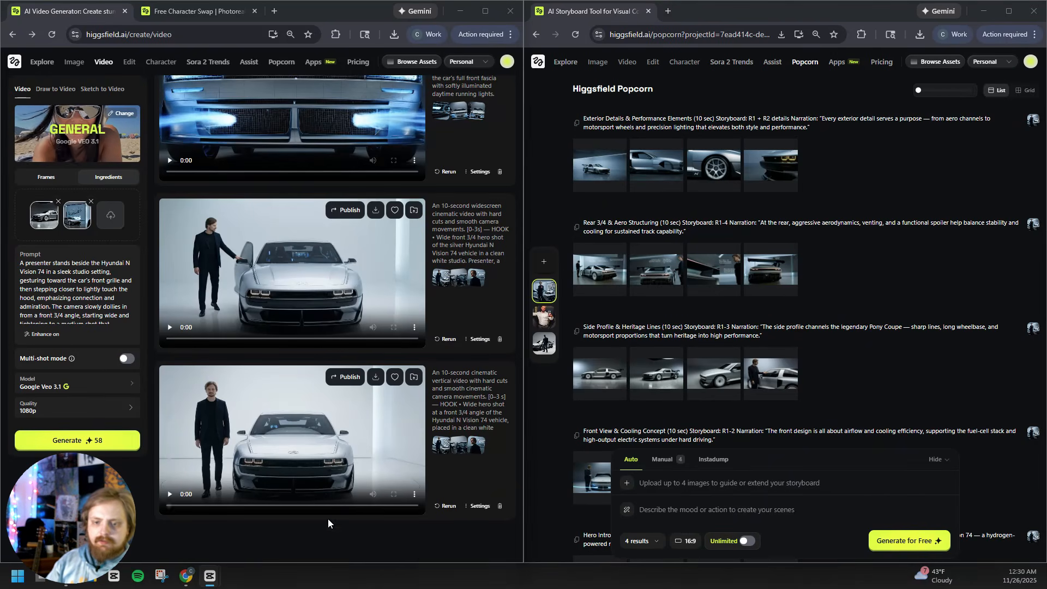
scroll(218, 365, down, 10)
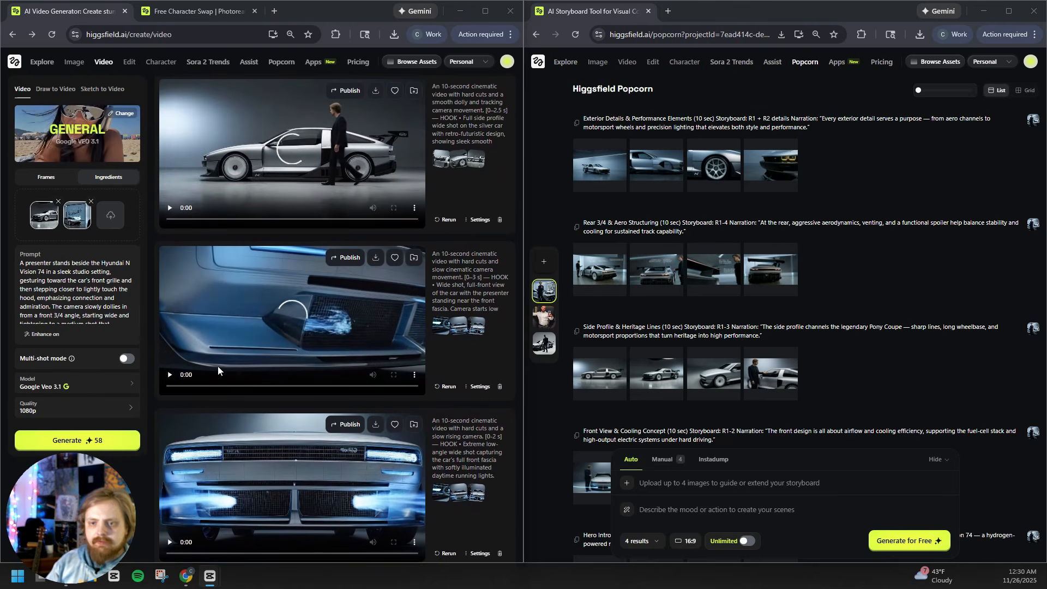
scroll(218, 370, down, 10)
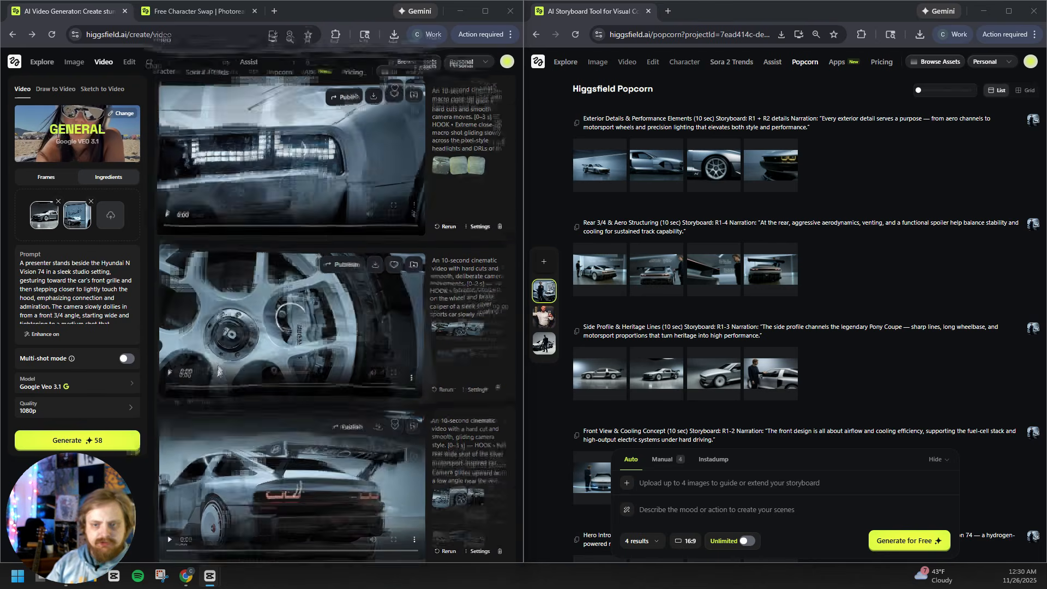
scroll(843, 328, down, 15)
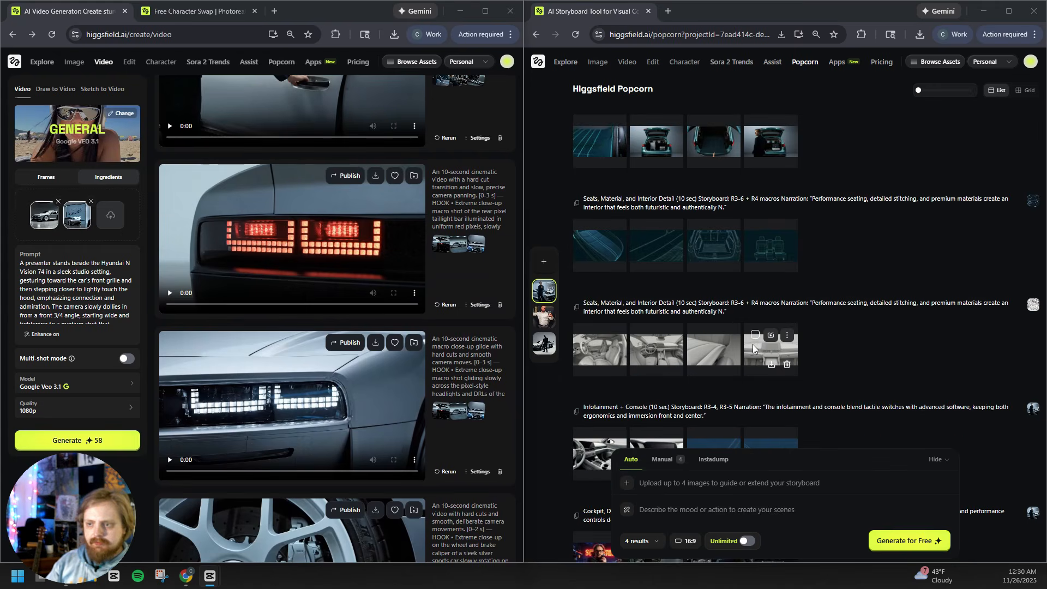
scroll(237, 313, up, 10)
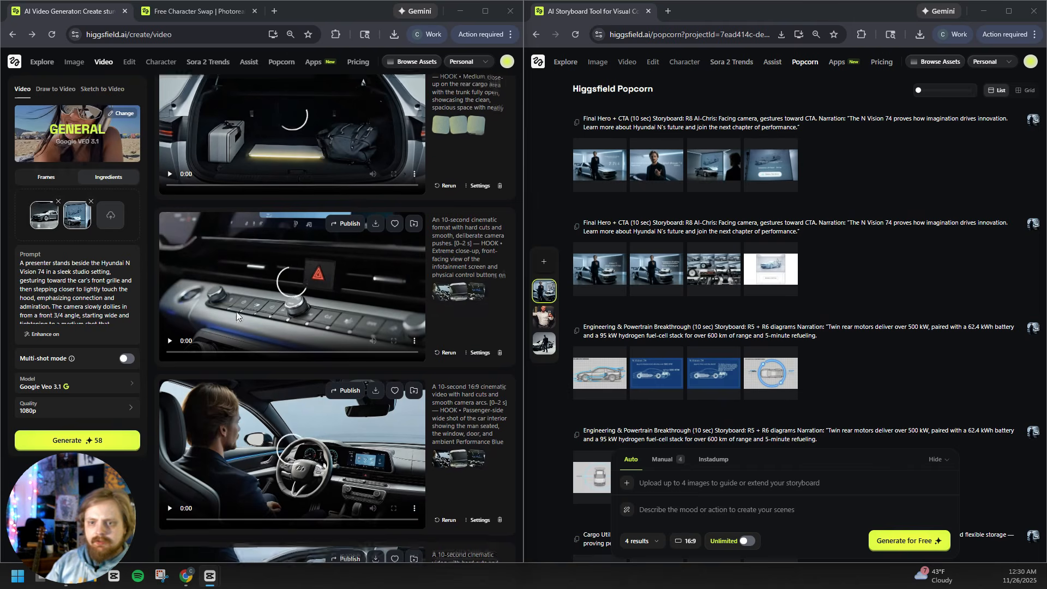
scroll(236, 312, up, 3)
scroll(236, 313, down, 10)
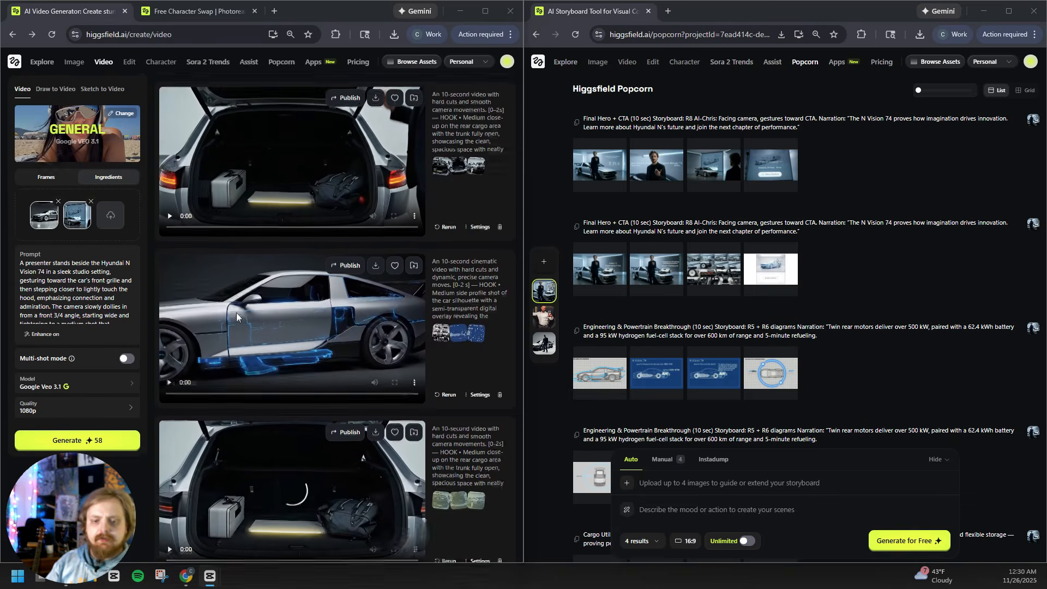
scroll(296, 352, down, 10)
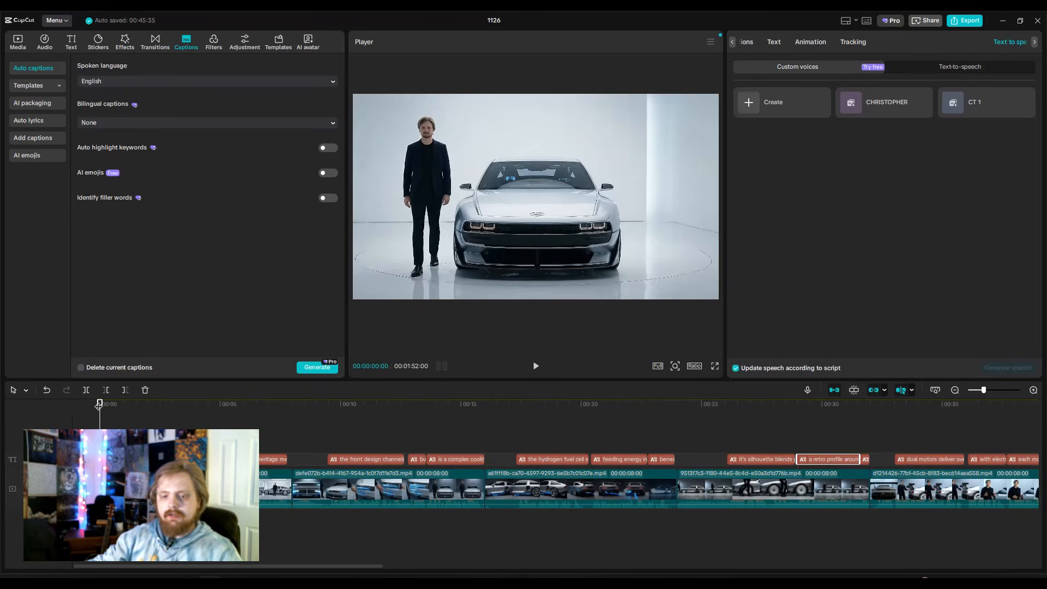
Switch to the CapCut project 1126 and review the assembled clips and their captions from the timeline's start to its end.
drag(99, 404, 1044, 458)
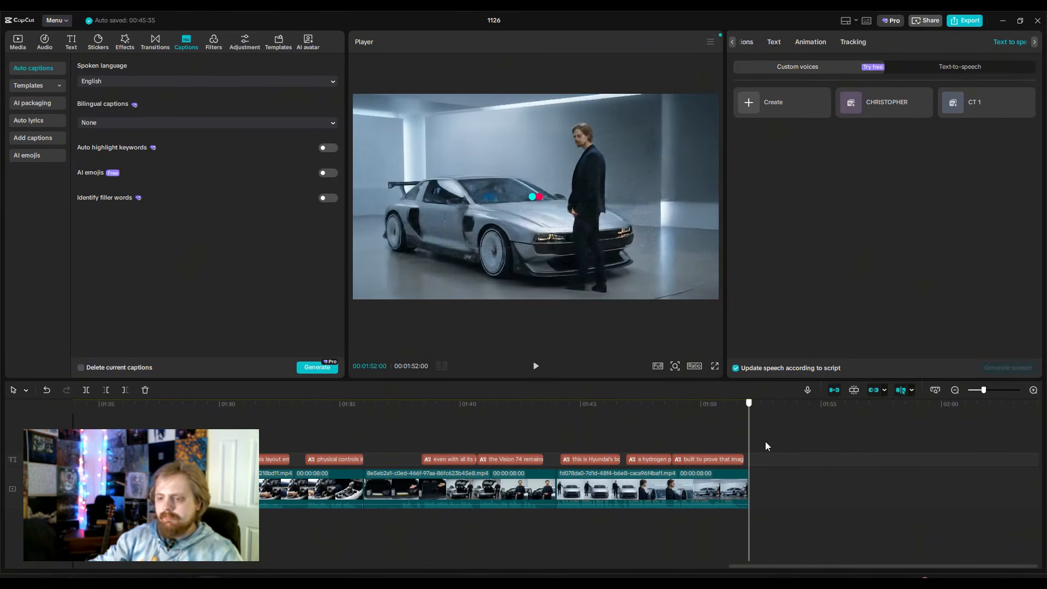
drag(766, 446, 99, 452)
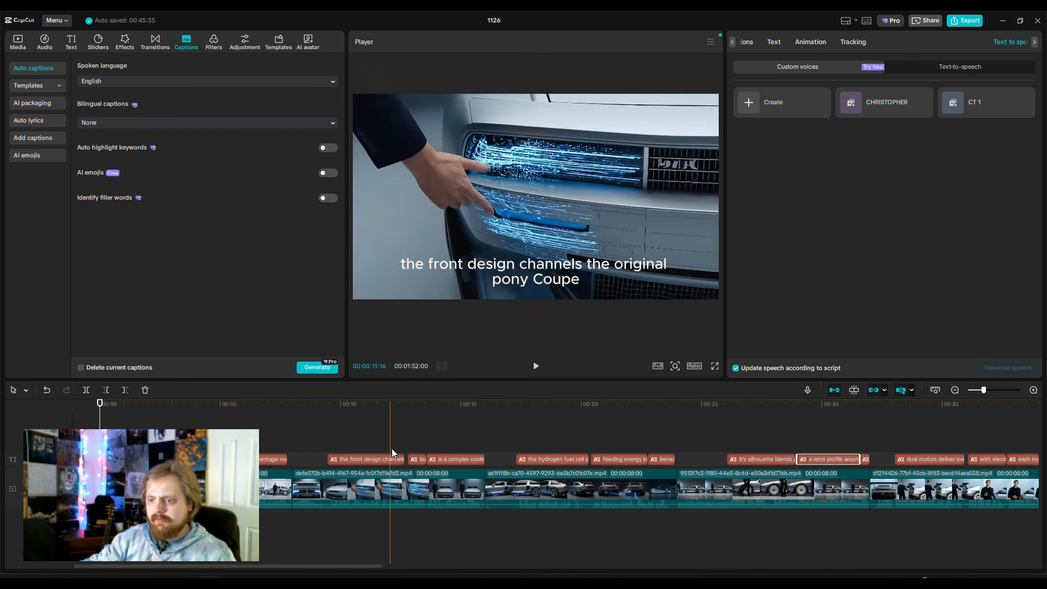
click(170, 431)
click(561, 268)
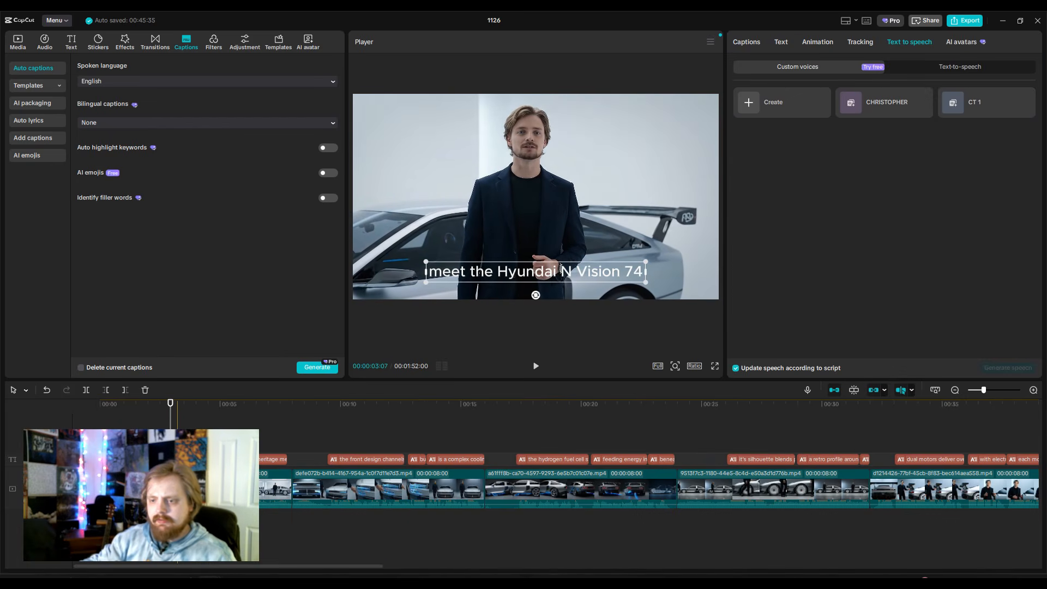
click(248, 431)
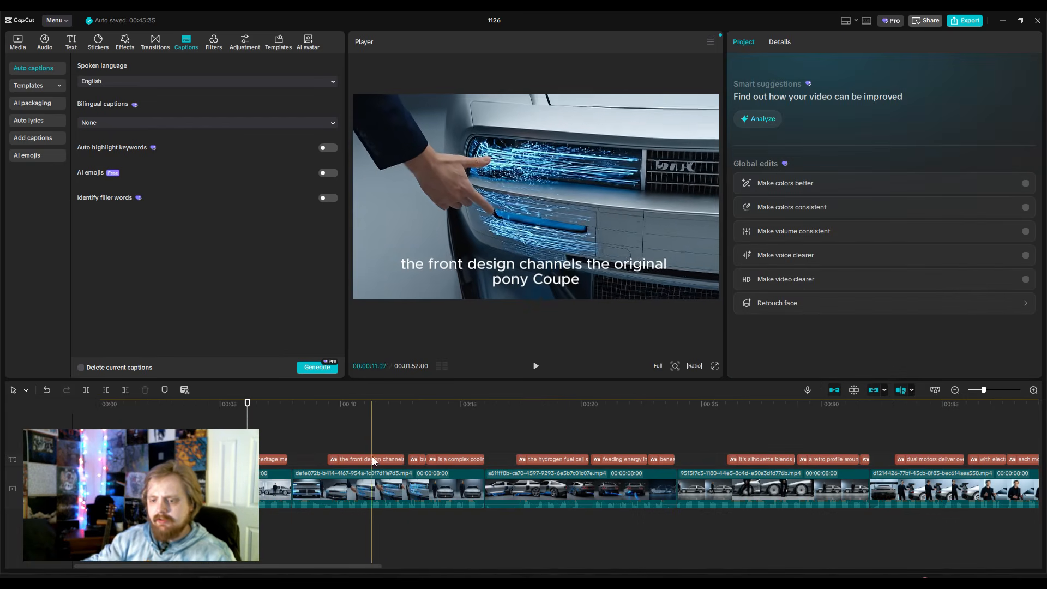
Examine the text-to-speech and custom voice creation options for the caption "is a complex cooling system for the battery motor".
click(442, 445)
click(463, 459)
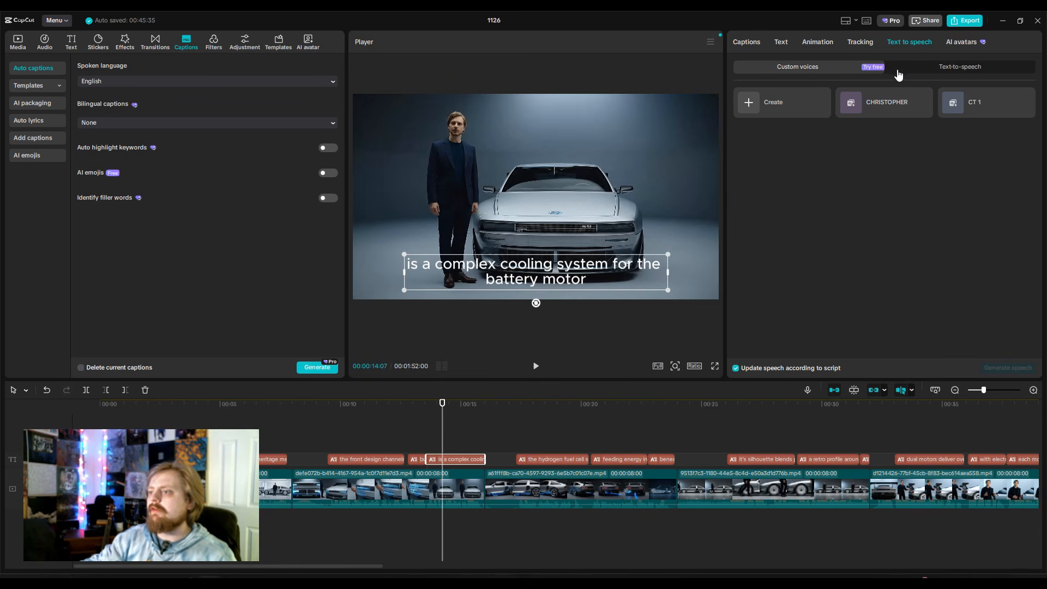
click(953, 73)
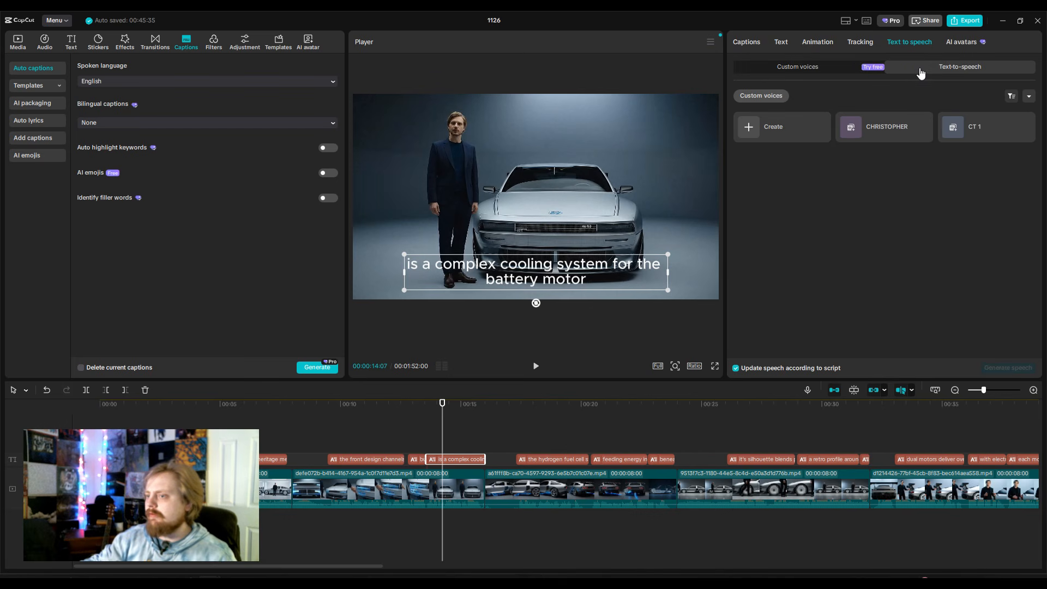
click(835, 73)
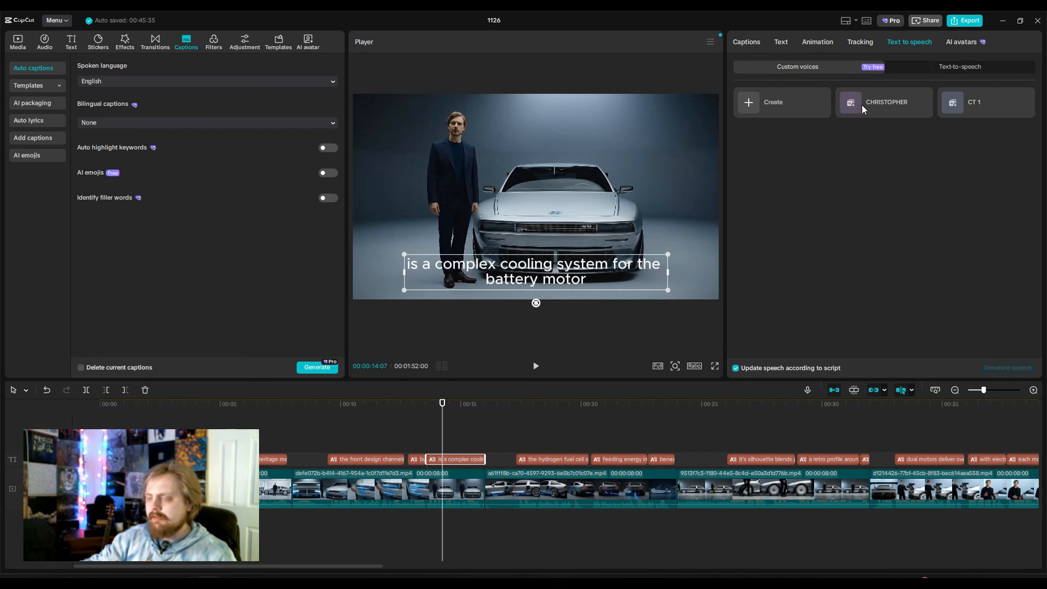
click(754, 103)
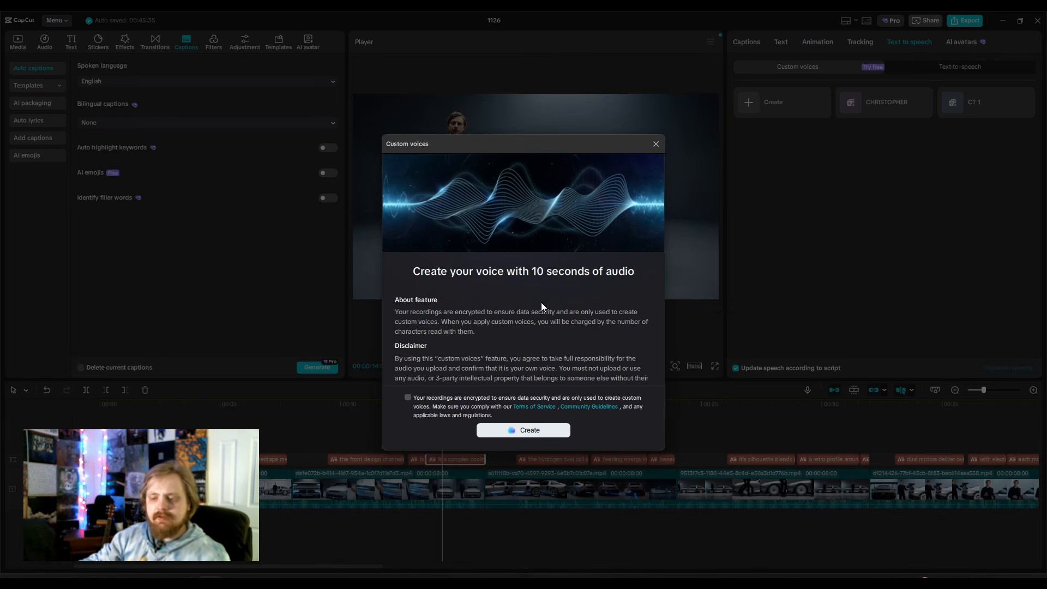
click(655, 144)
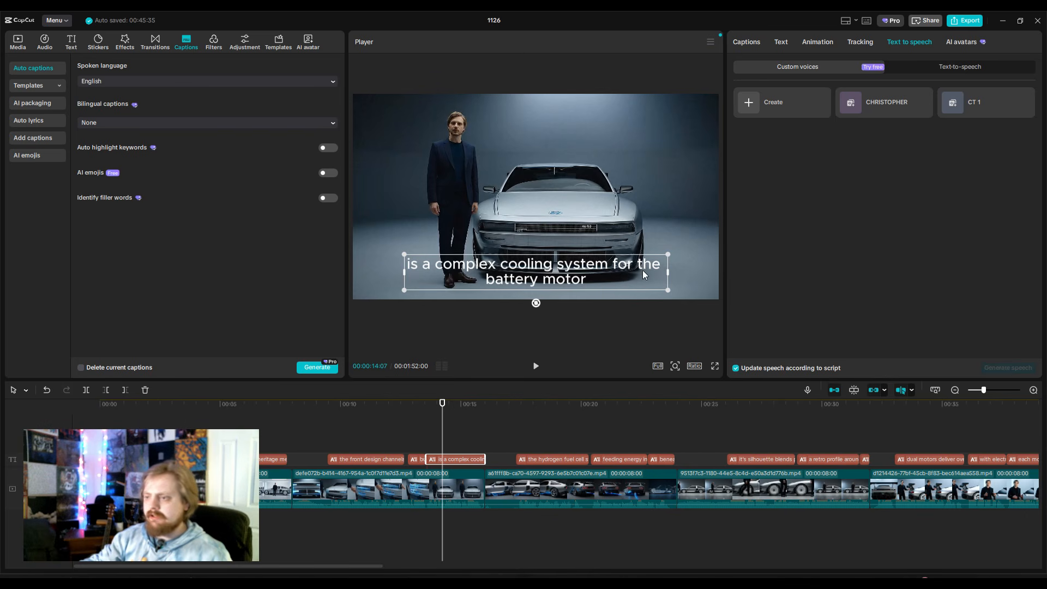
Preview the first existing custom voice on the cooling system caption and on "feeding energy into the t shaped battery".
click(855, 104)
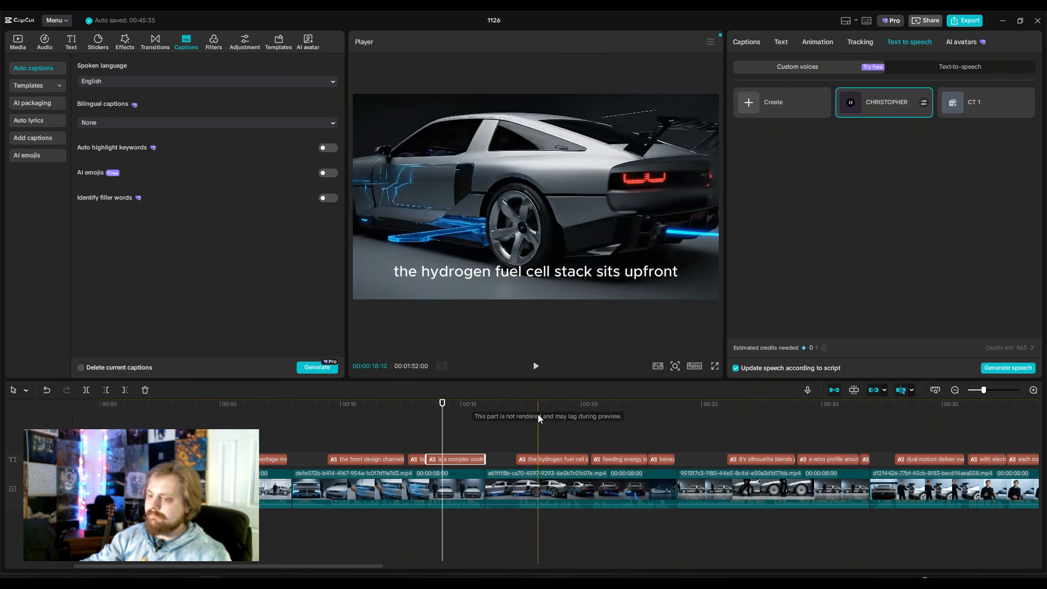
click(548, 425)
click(620, 459)
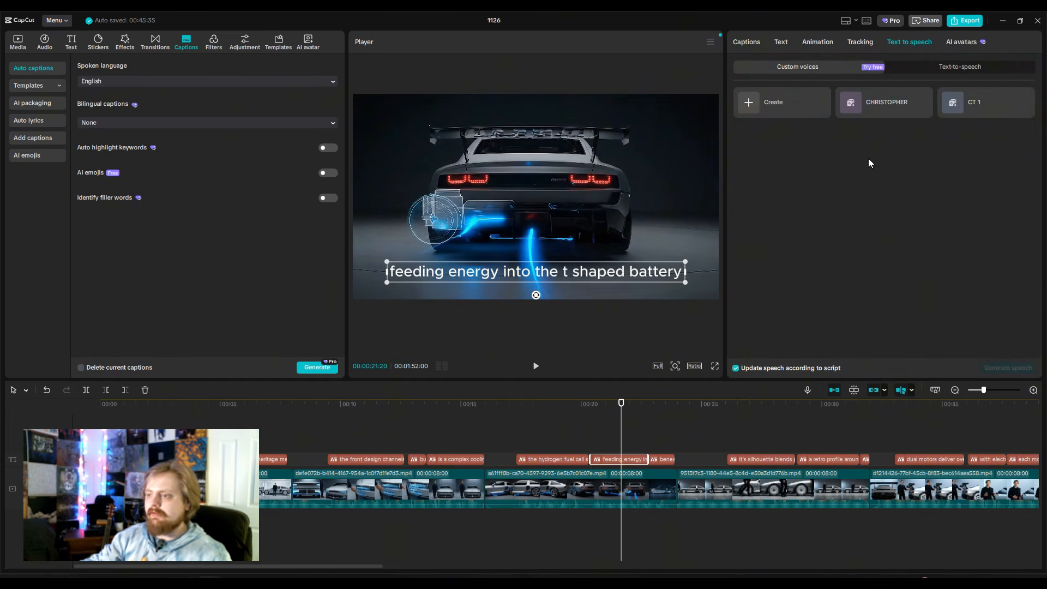
click(852, 105)
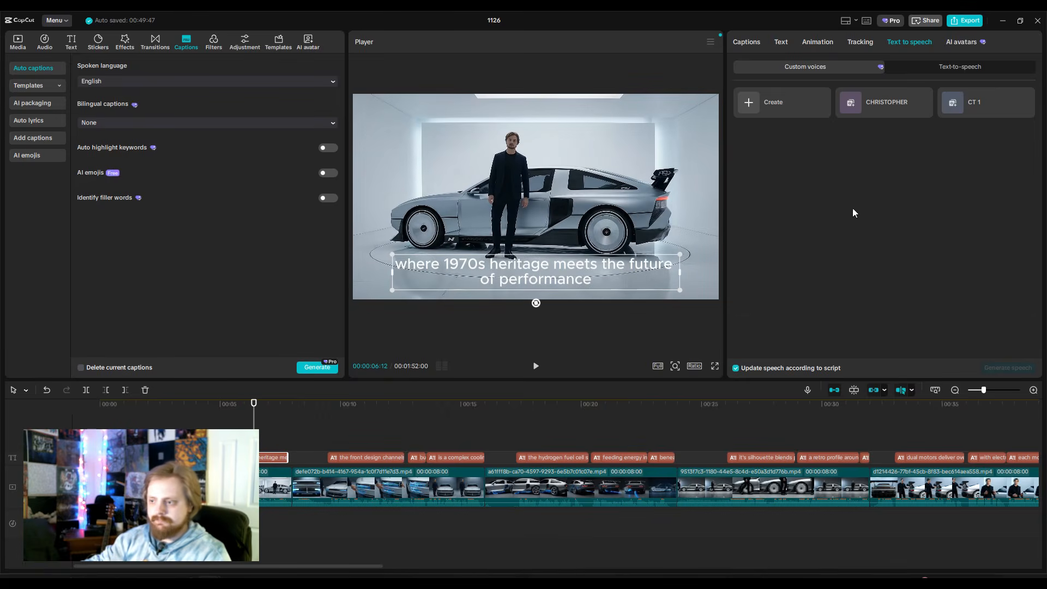
Generate custom-voice speech for the captions "where 1970s heritage meets the future of performance" and "the front design channels the original pony Coupe".
click(1007, 367)
click(538, 316)
click(1008, 368)
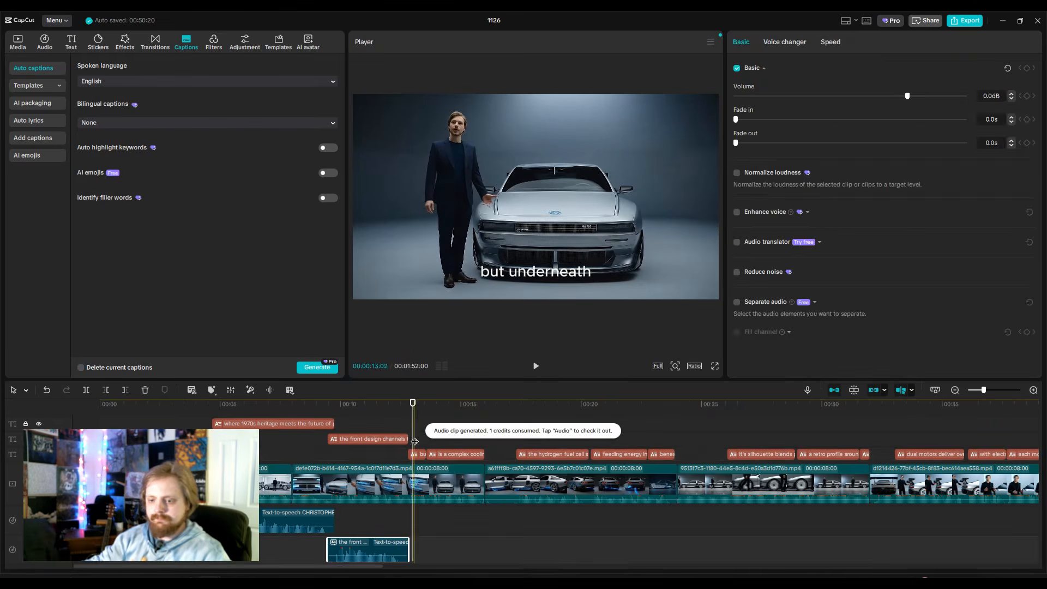
click(1008, 368)
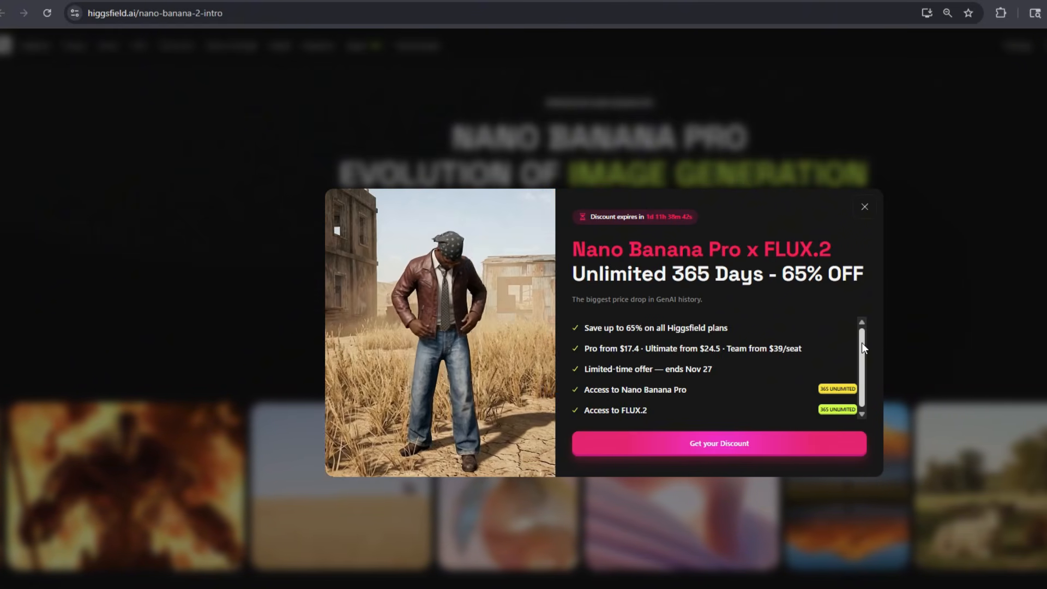
Switch to Higgsfield and view the subscription plans from the Nano Banana Pro x FLUX.2 discount offer.
click(771, 443)
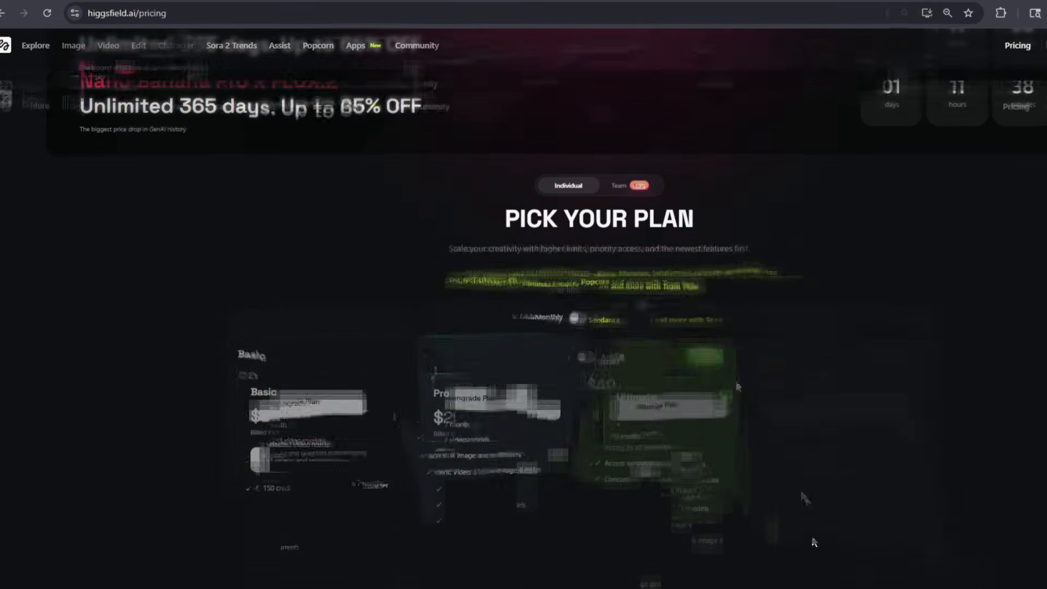